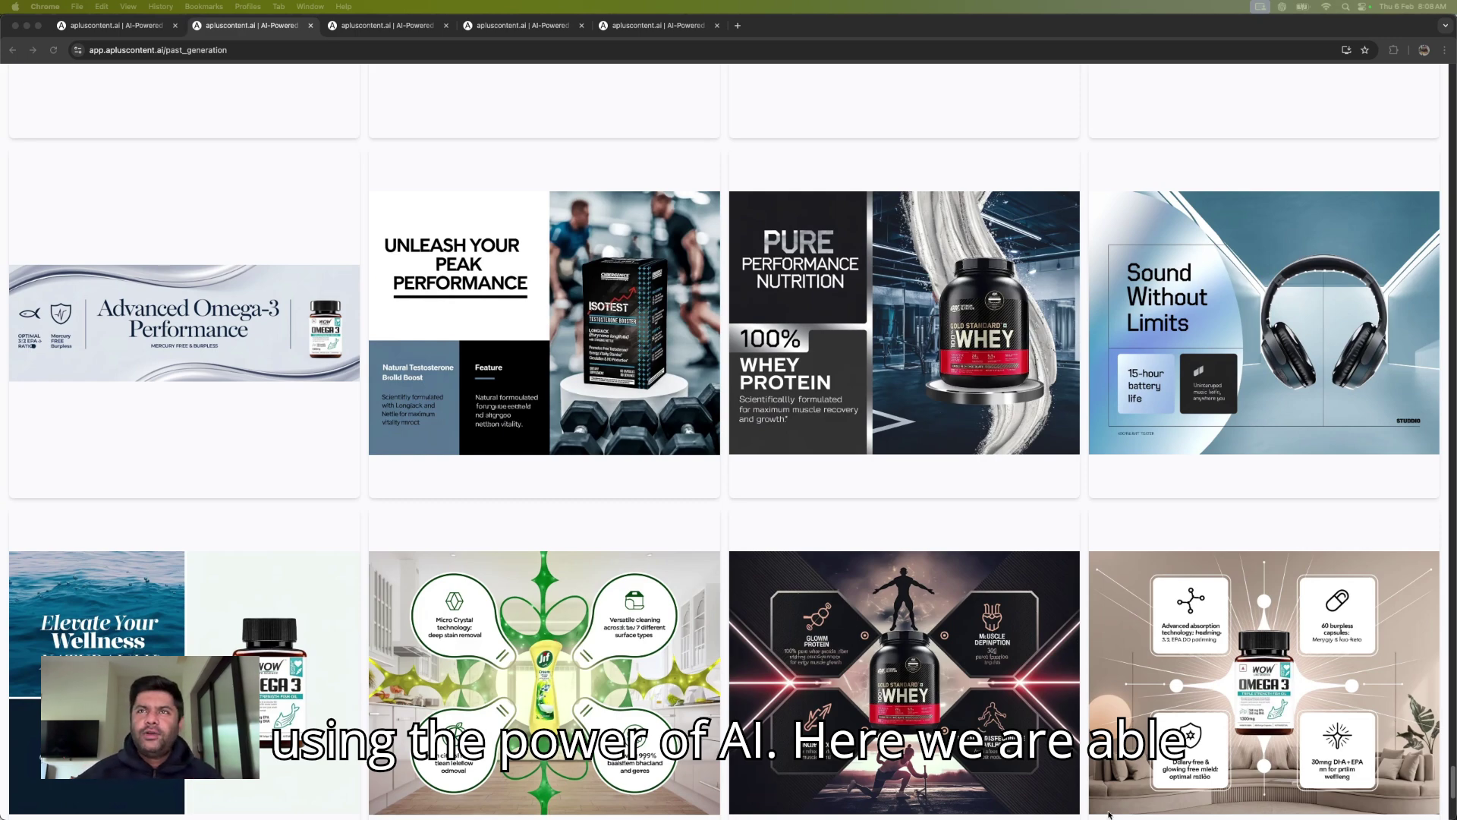
# Step: Browse the gallery of past generations to examine the styles and compositions of the product images
pyautogui.scroll(-4, 841, 417)
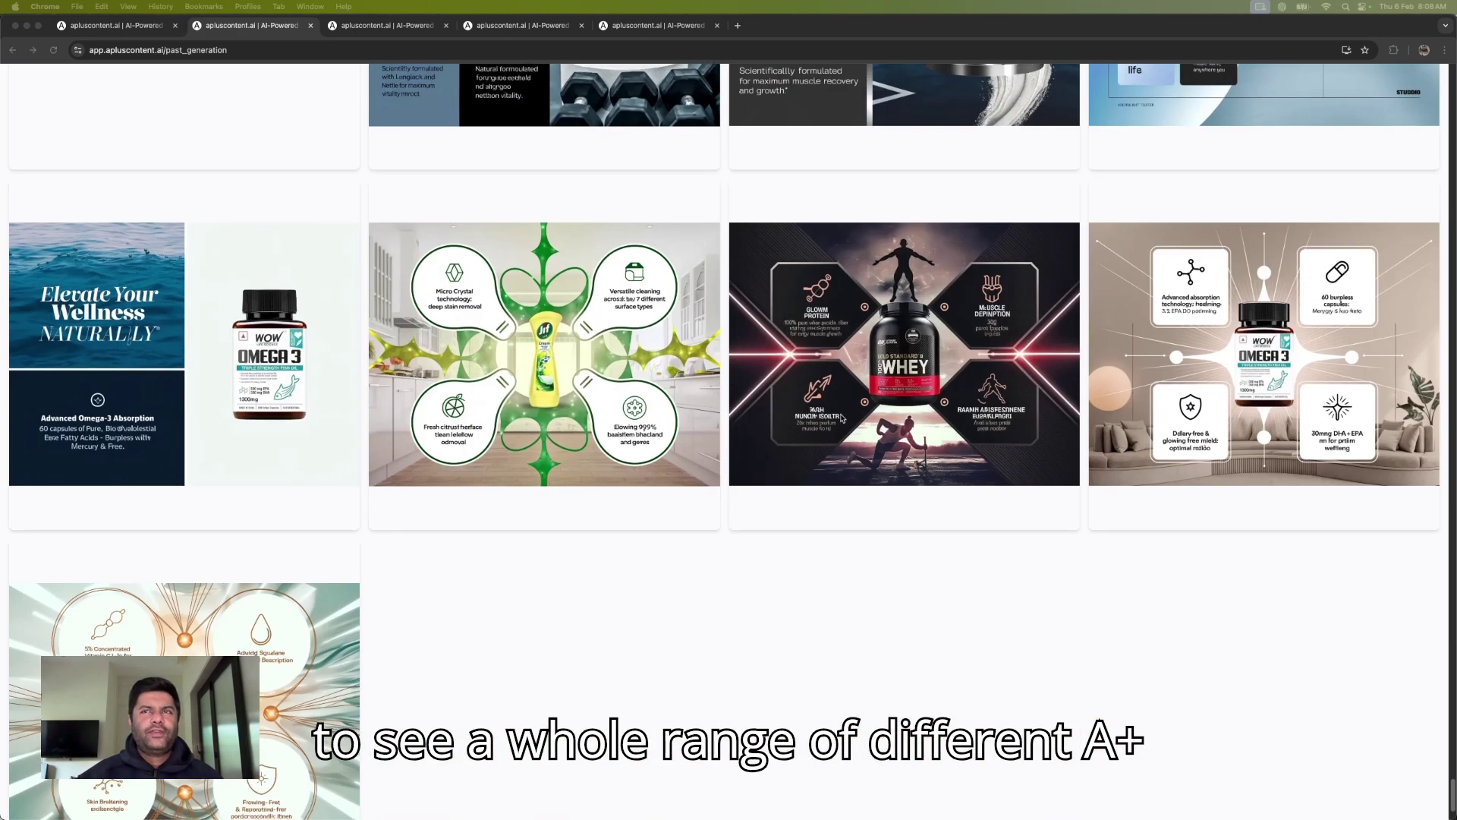
pyautogui.scroll(-5, 841, 416)
pyautogui.scroll(-3, 842, 413)
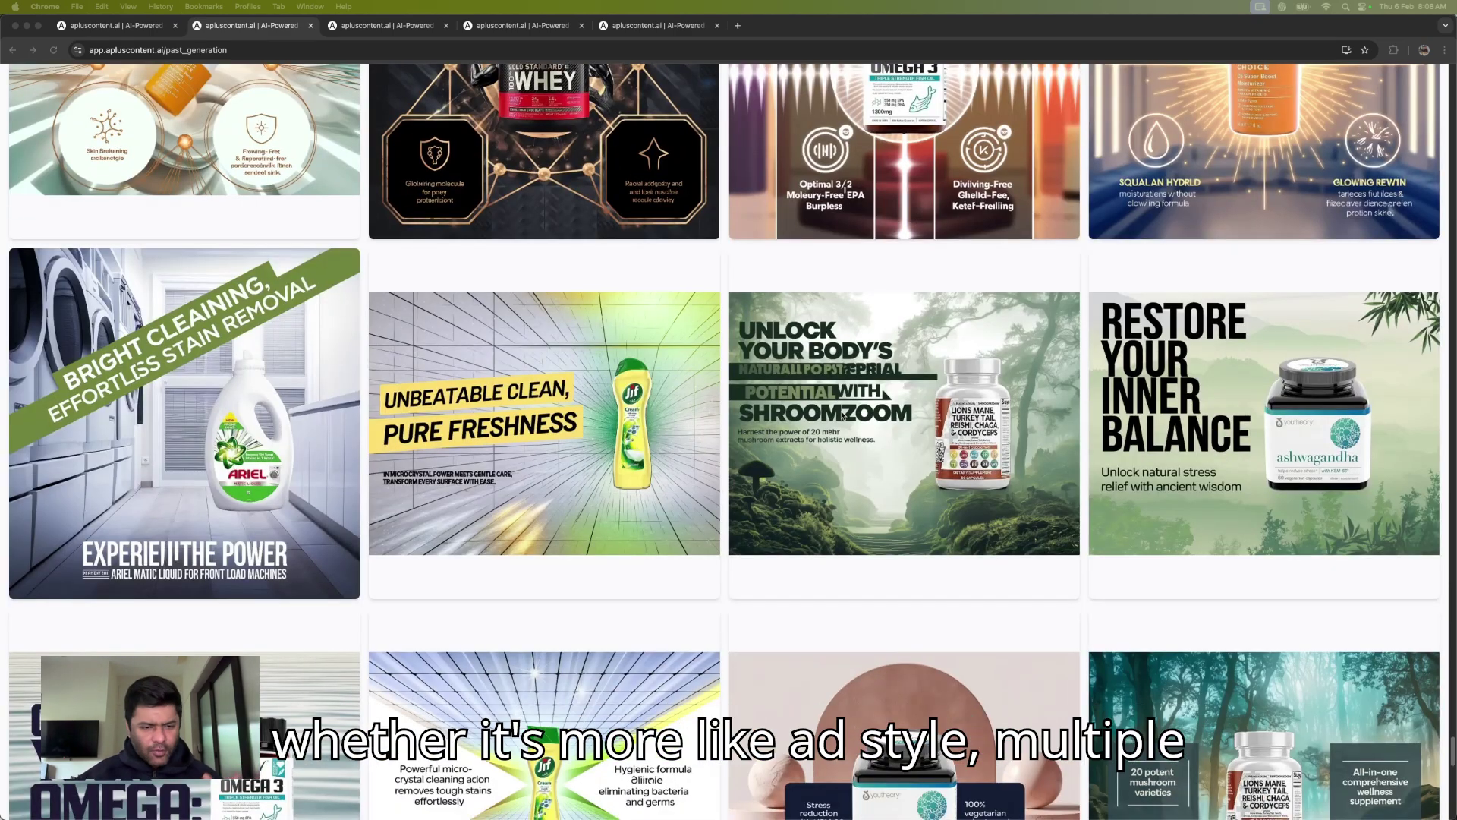
pyautogui.scroll(-3, 841, 416)
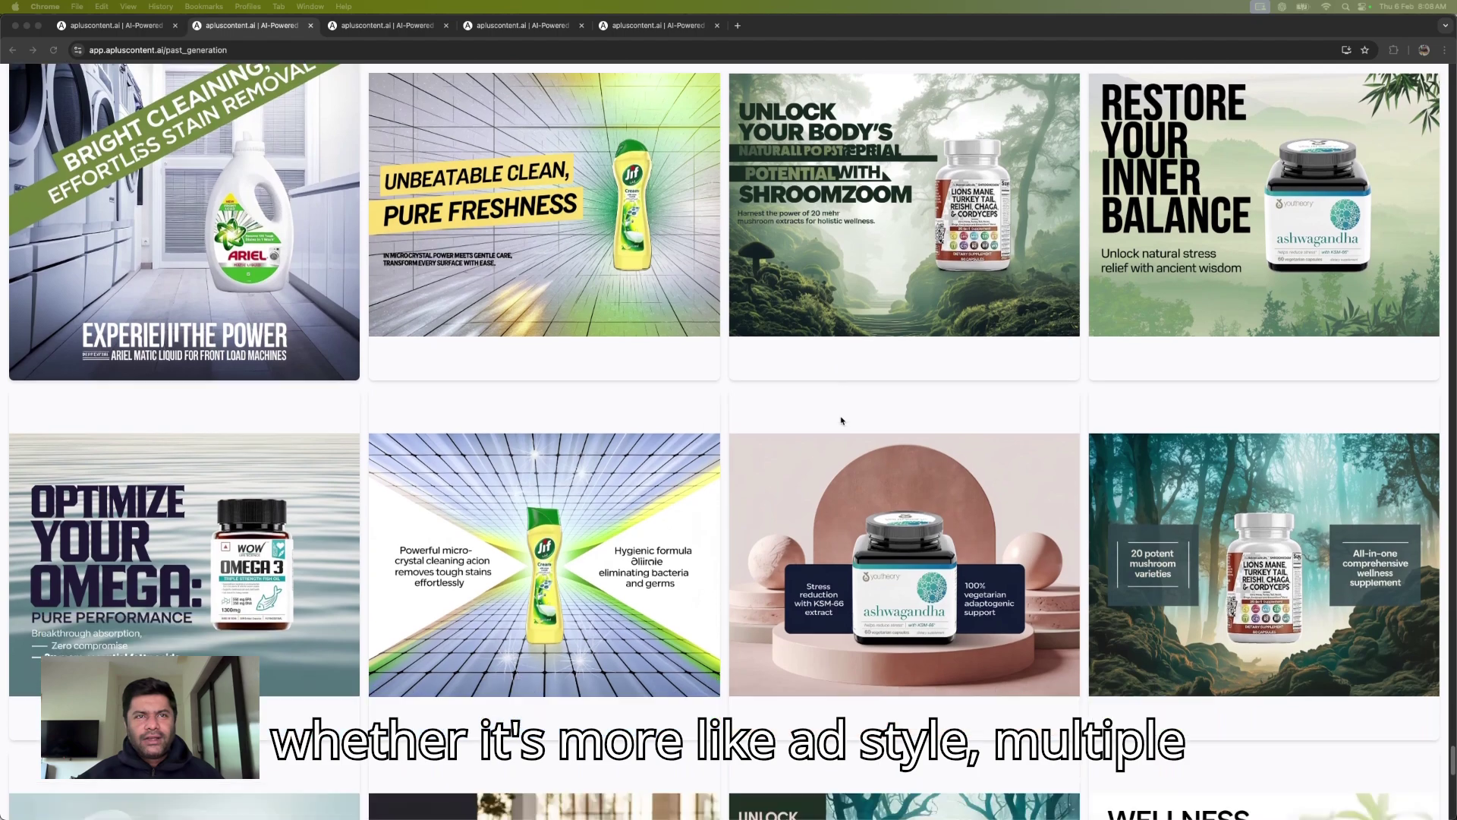
pyautogui.scroll(-10, 841, 419)
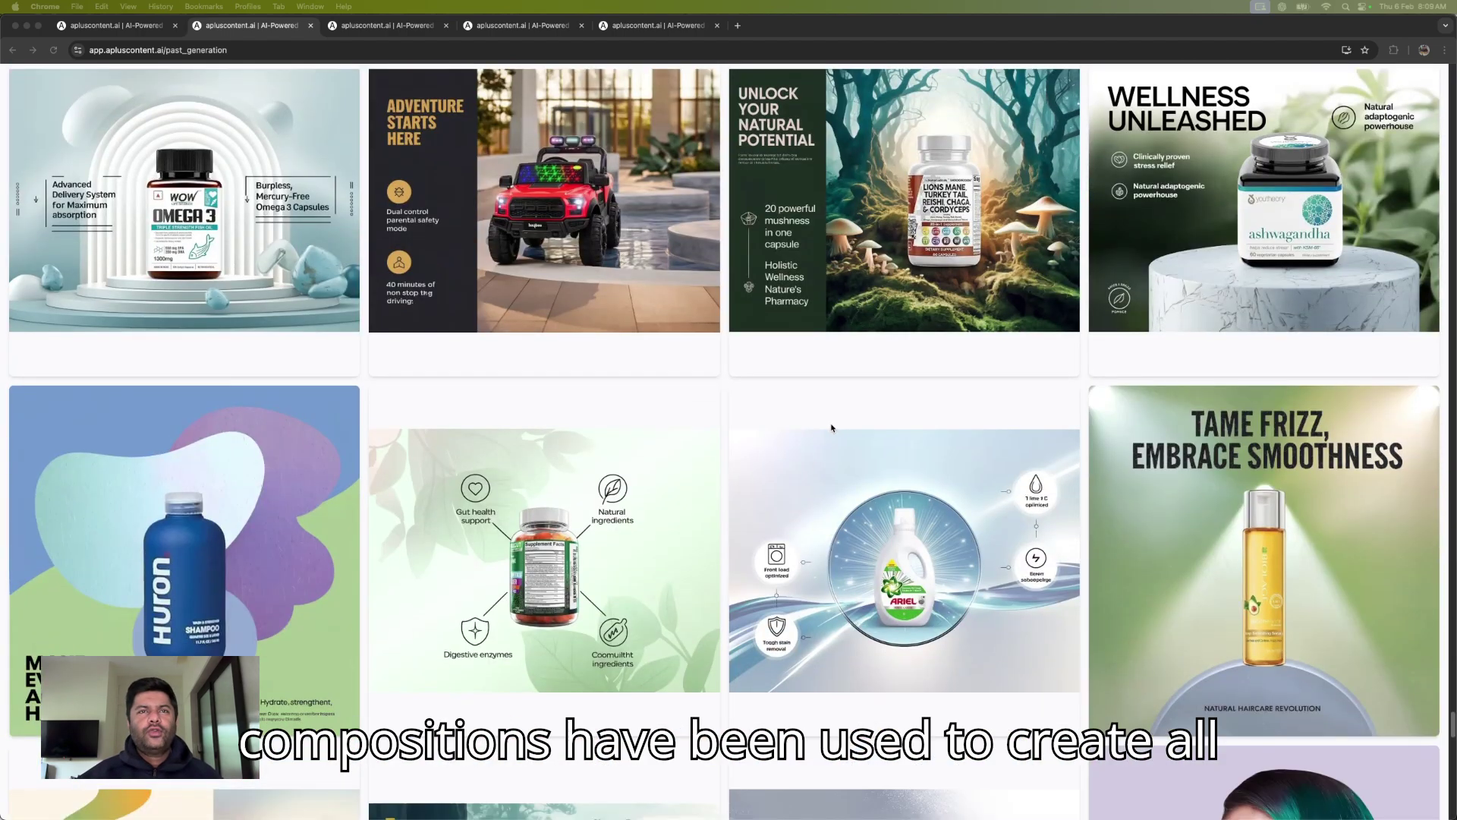
pyautogui.scroll(-3, 830, 427)
pyautogui.scroll(-3, 830, 427)
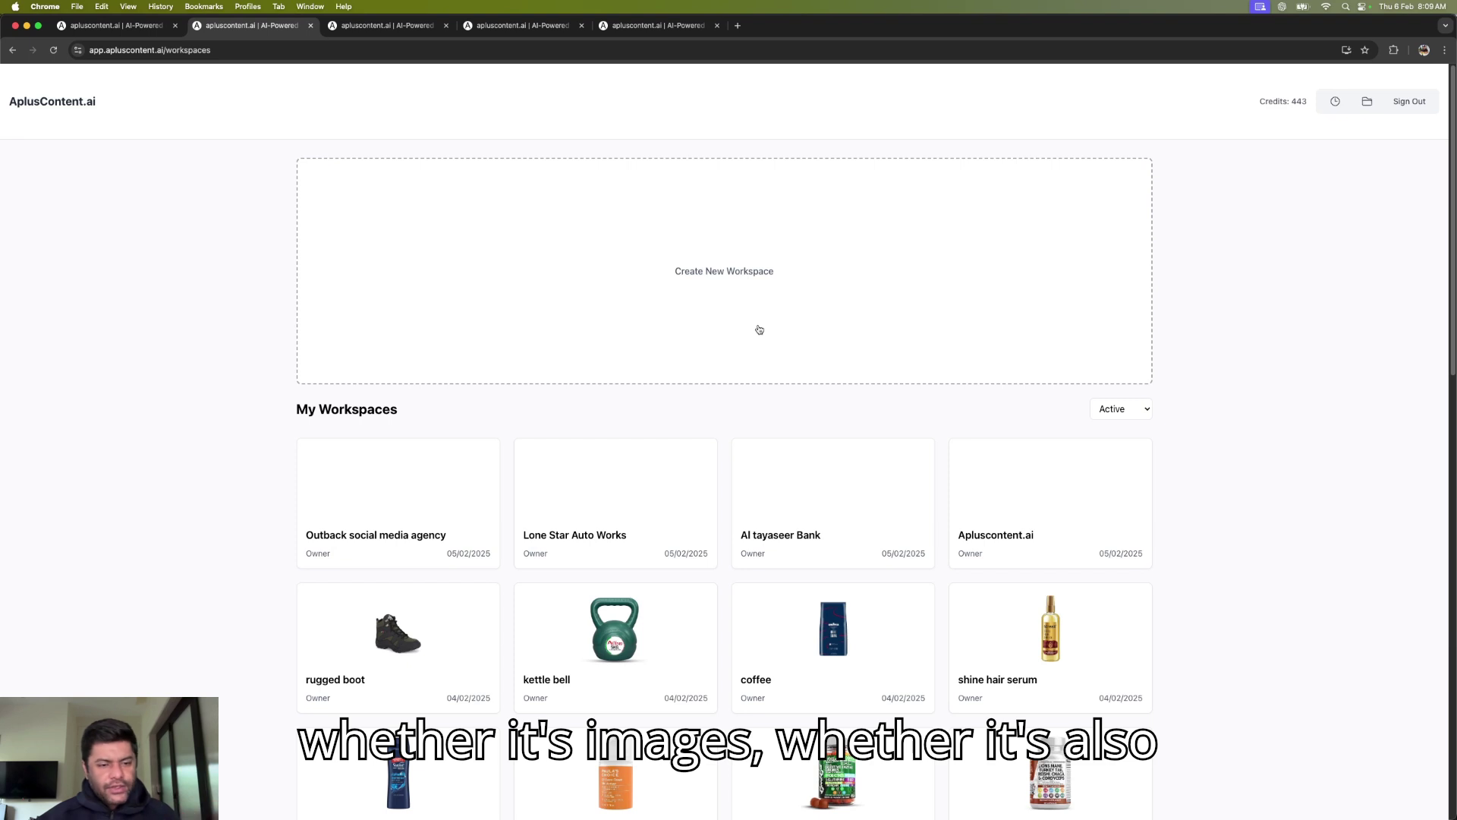
pyautogui.click(1367, 101)
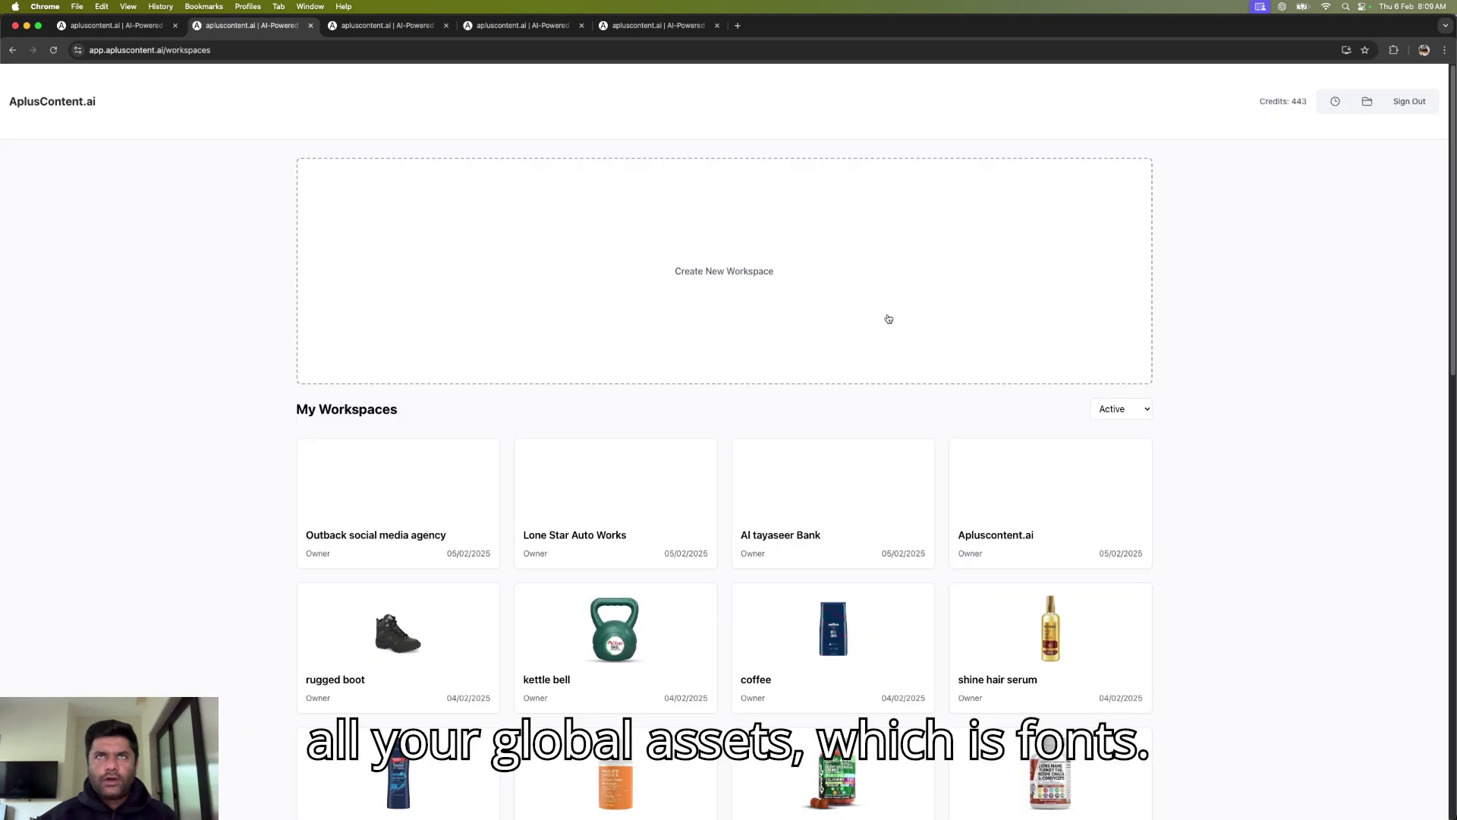
pyautogui.click(898, 315)
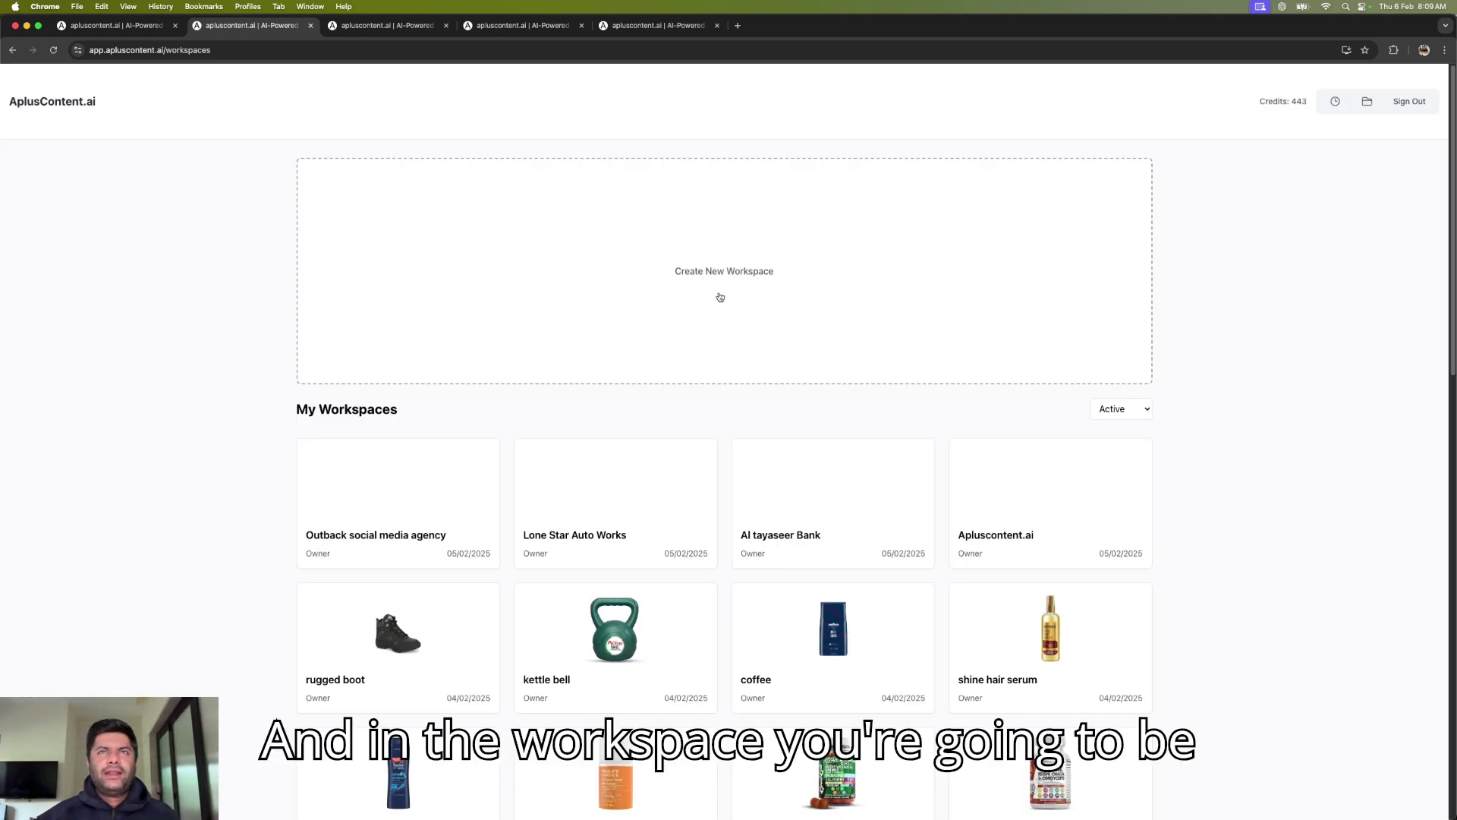
# Step: Start a new workspace and name it "Protein powder"
pyautogui.click(720, 297)
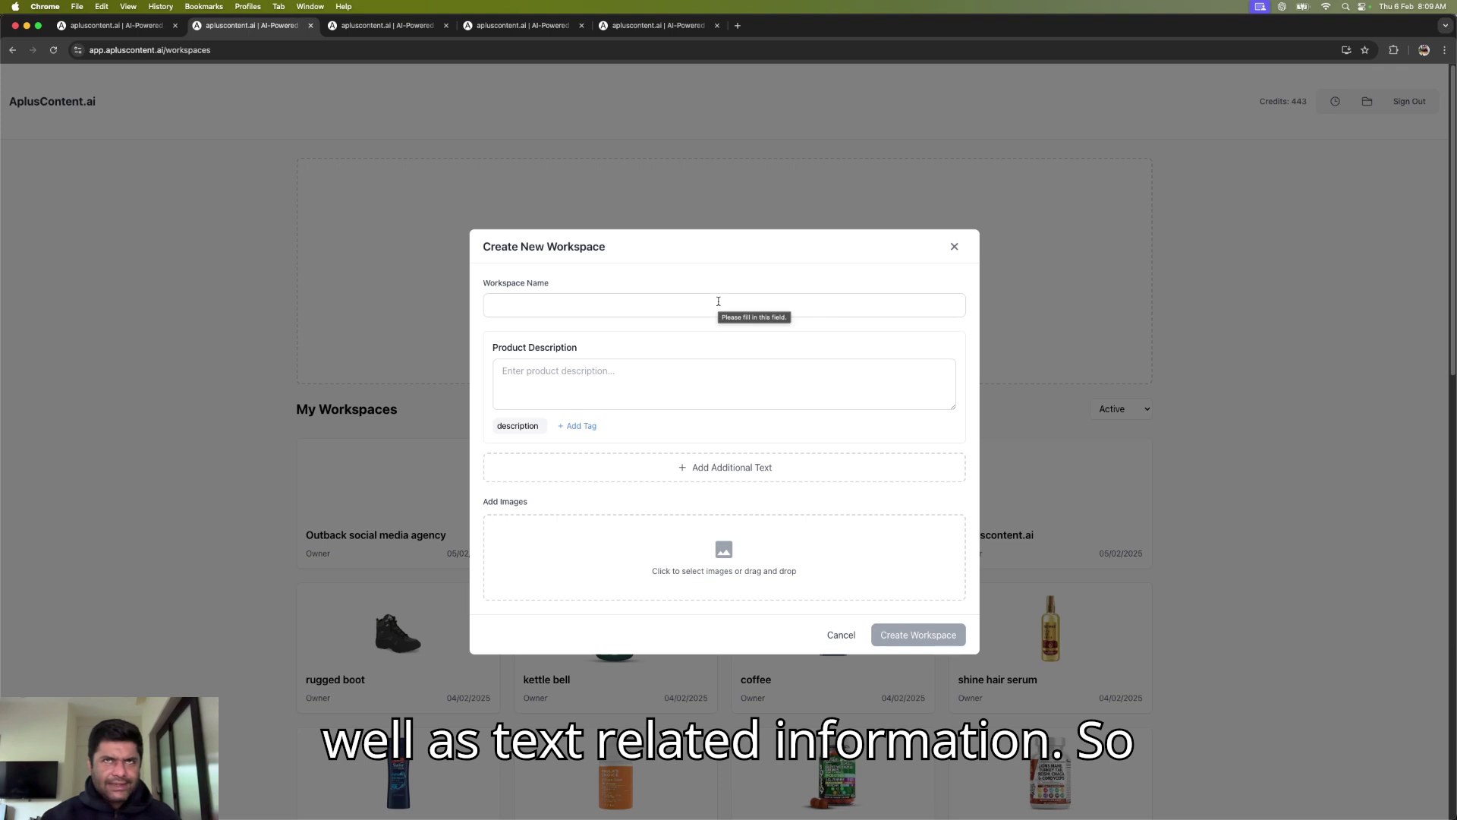
pyautogui.click(718, 301)
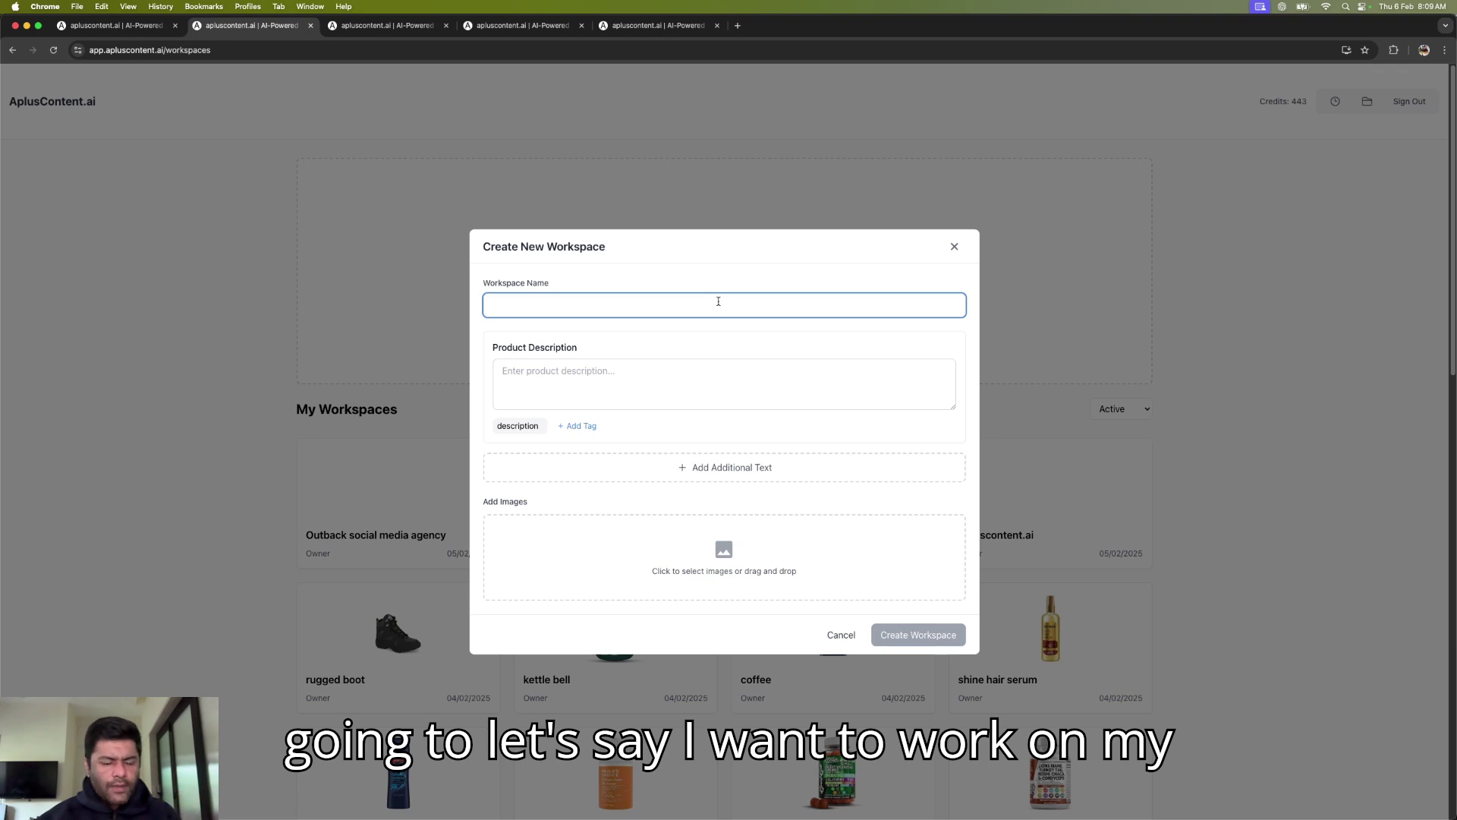
pyautogui.write('Pr')
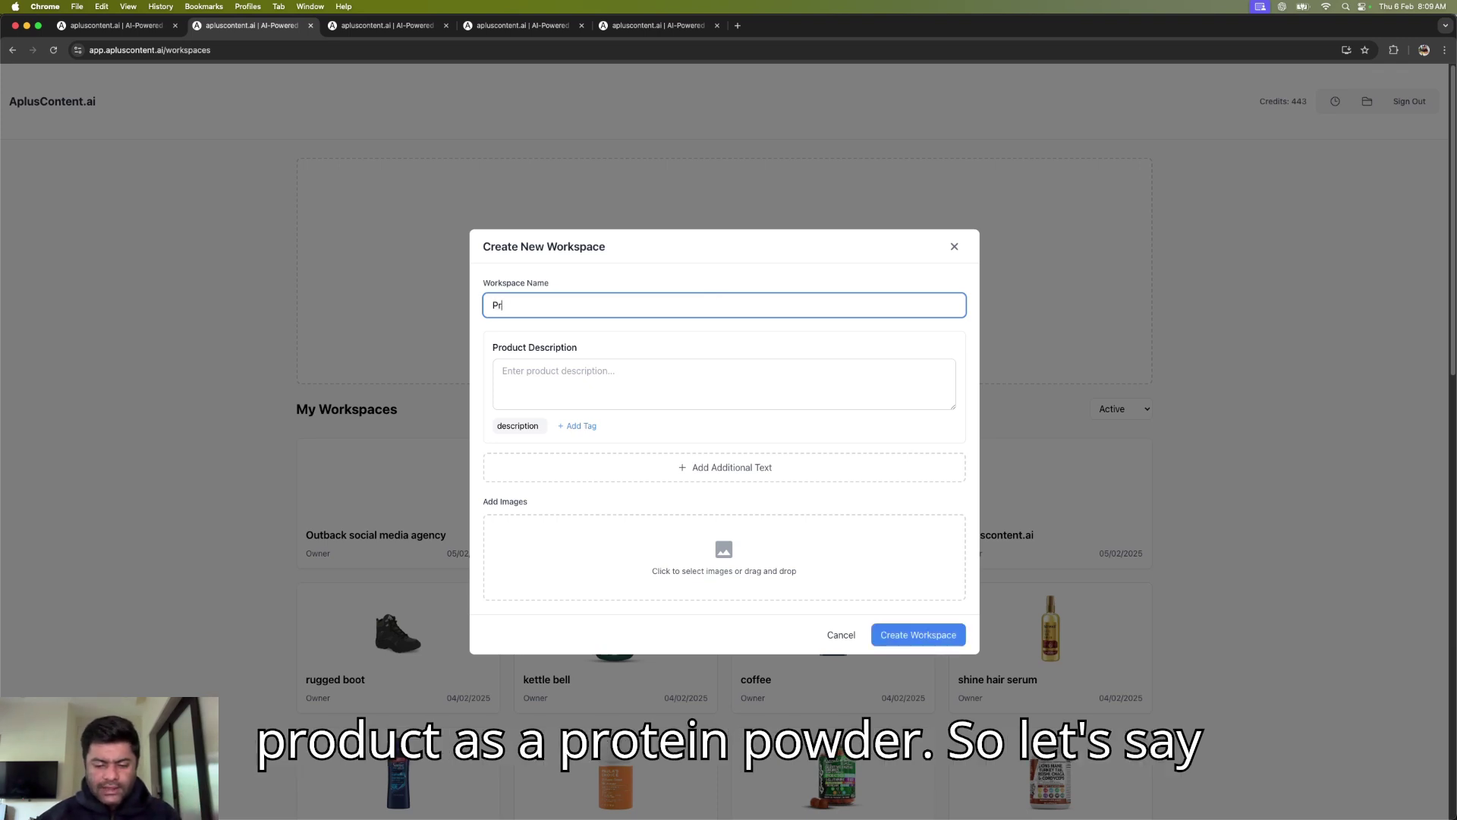
pyautogui.write('ot')
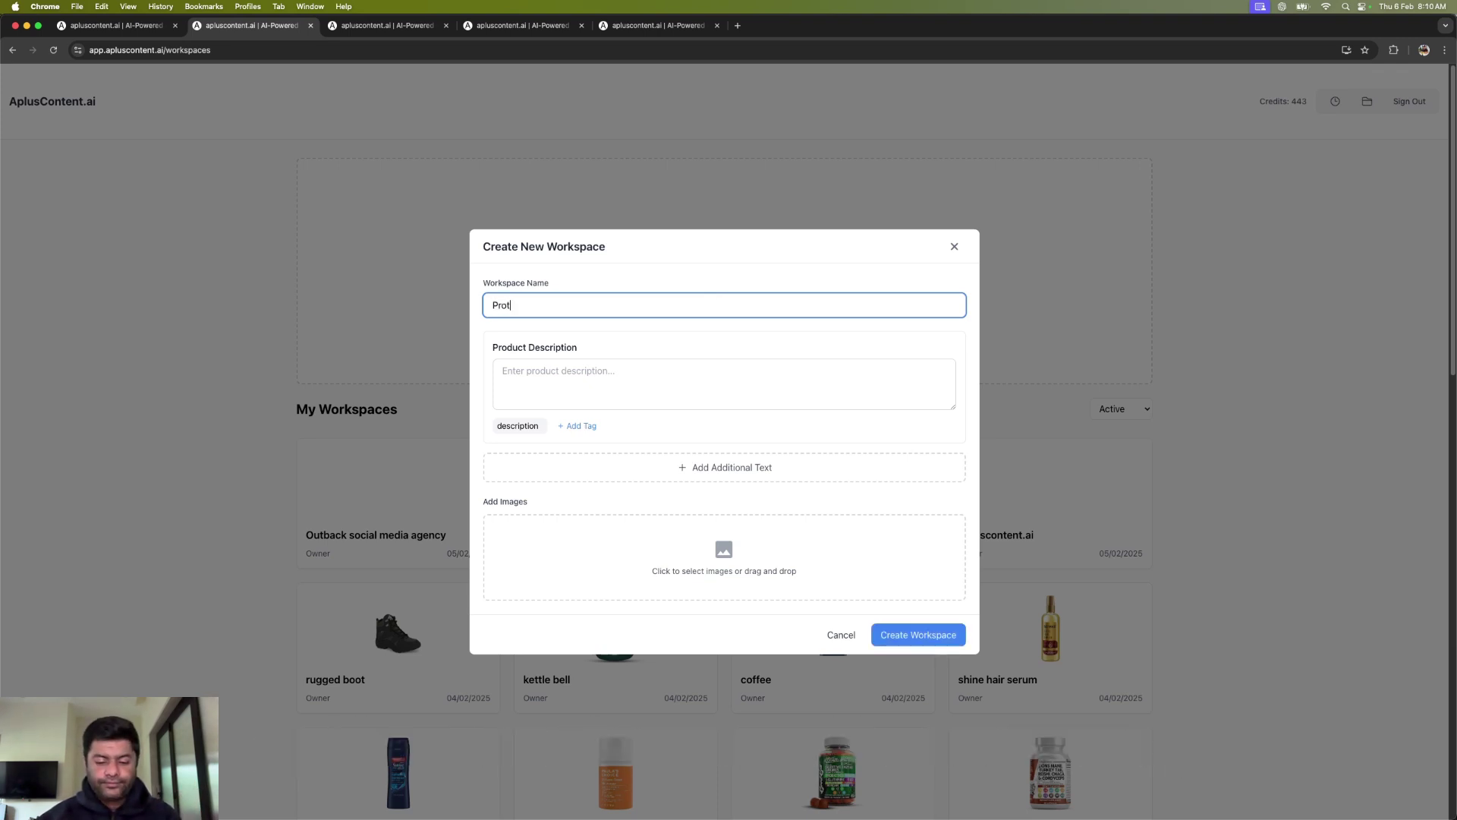
pyautogui.write('ein powder')
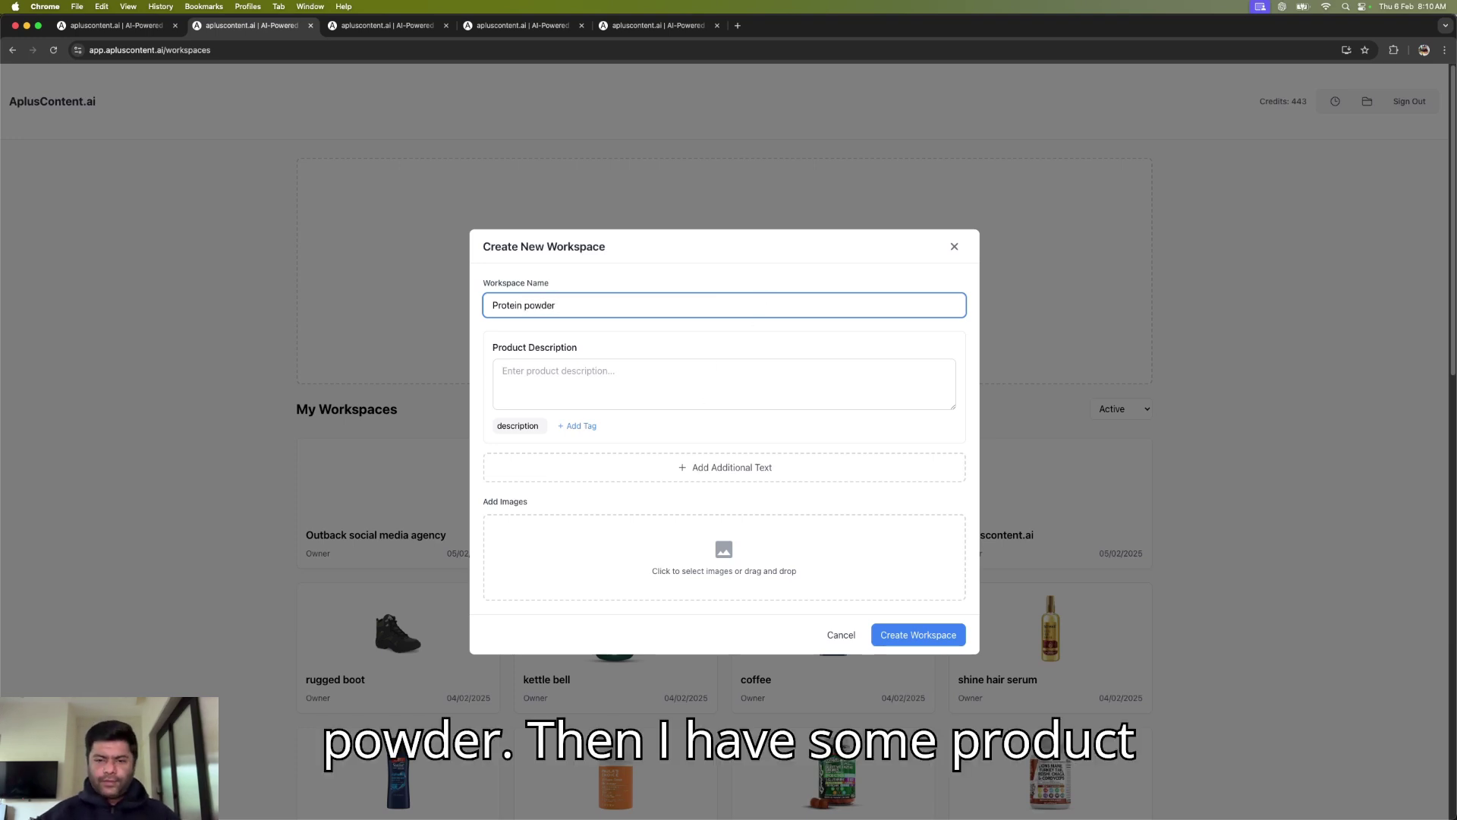
# Step: Paste the prepared Premium Gold Whey feature bullets, from protein per serving to directions for use, into the product description
pyautogui.press('super+Tab')
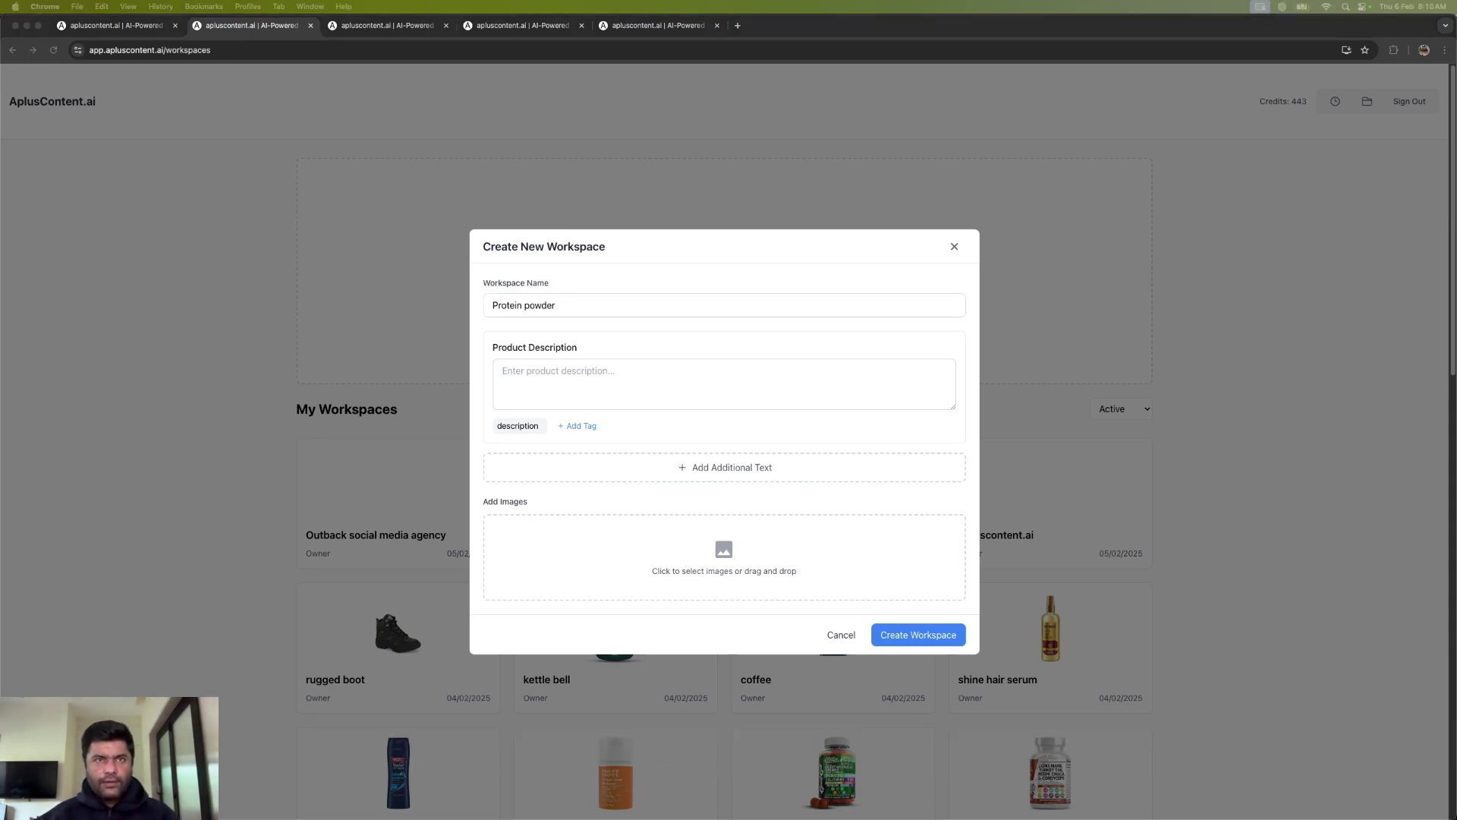
pyautogui.press('super+Tab')
pyautogui.click(563, 374)
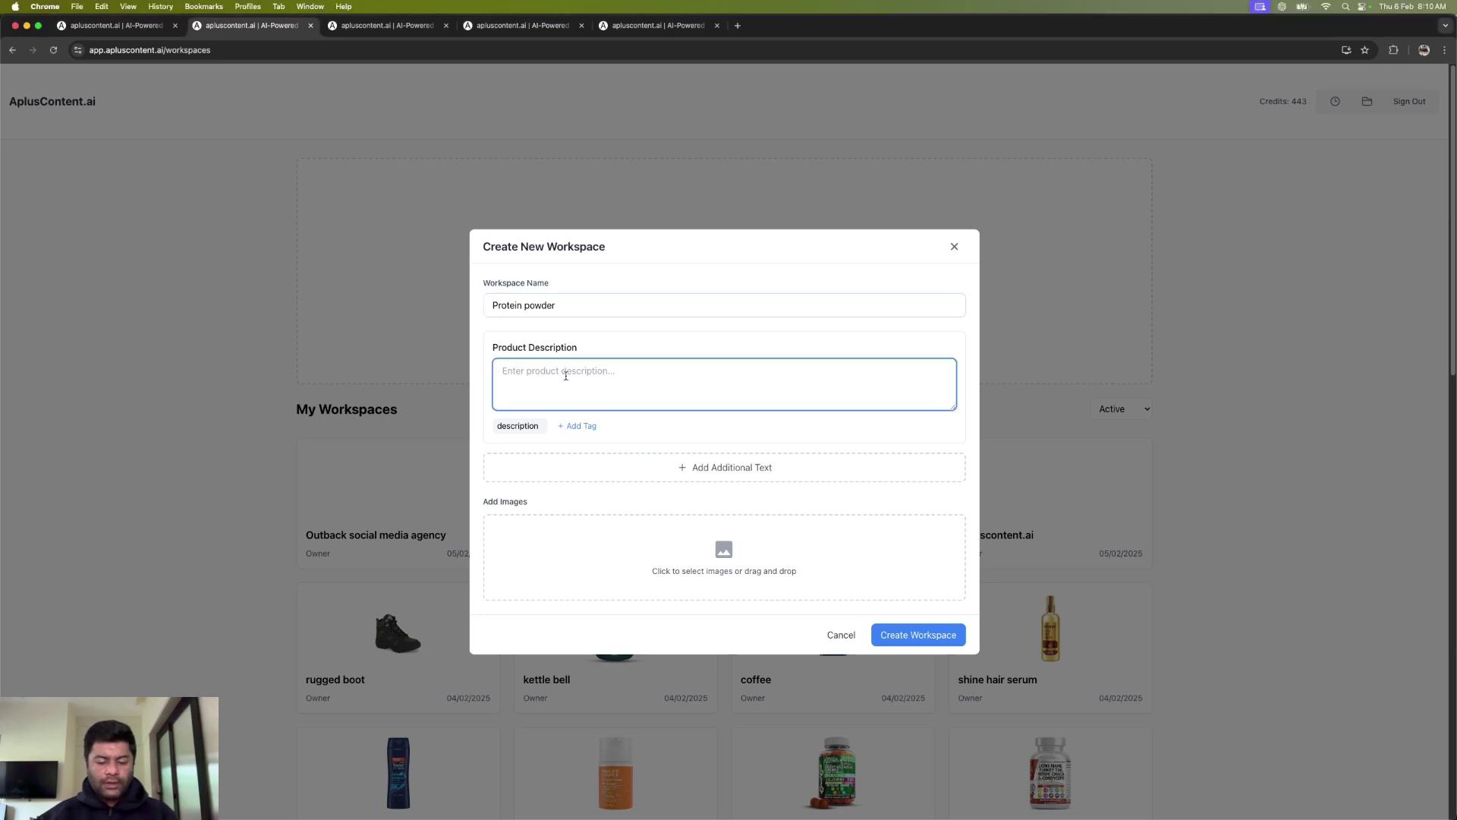
pyautogui.press('super+v')
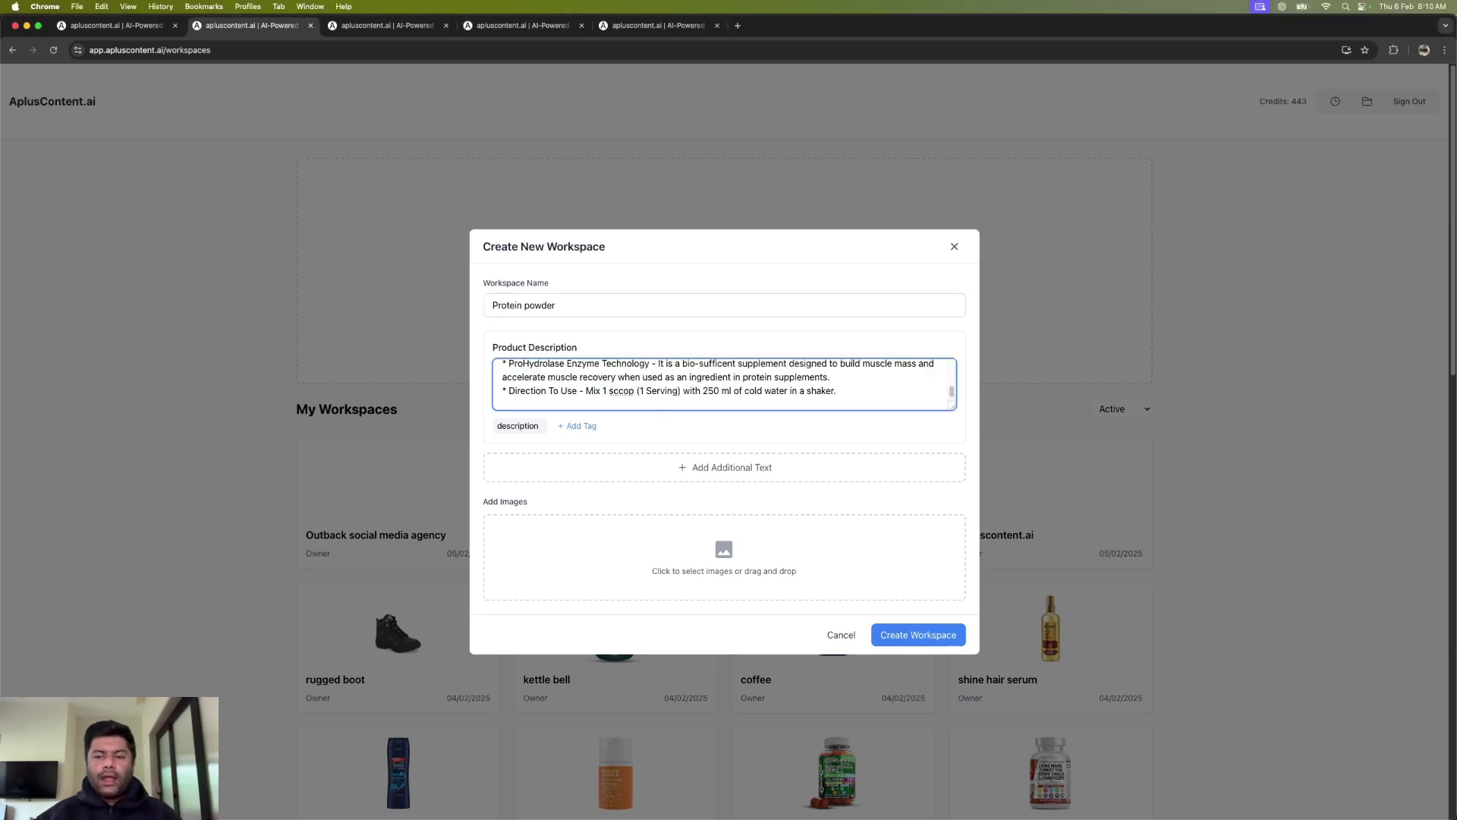
# Step: Append the copied design brief covering color palette, elements, composition and style to the end of the product description
pyautogui.press('super+Tab')
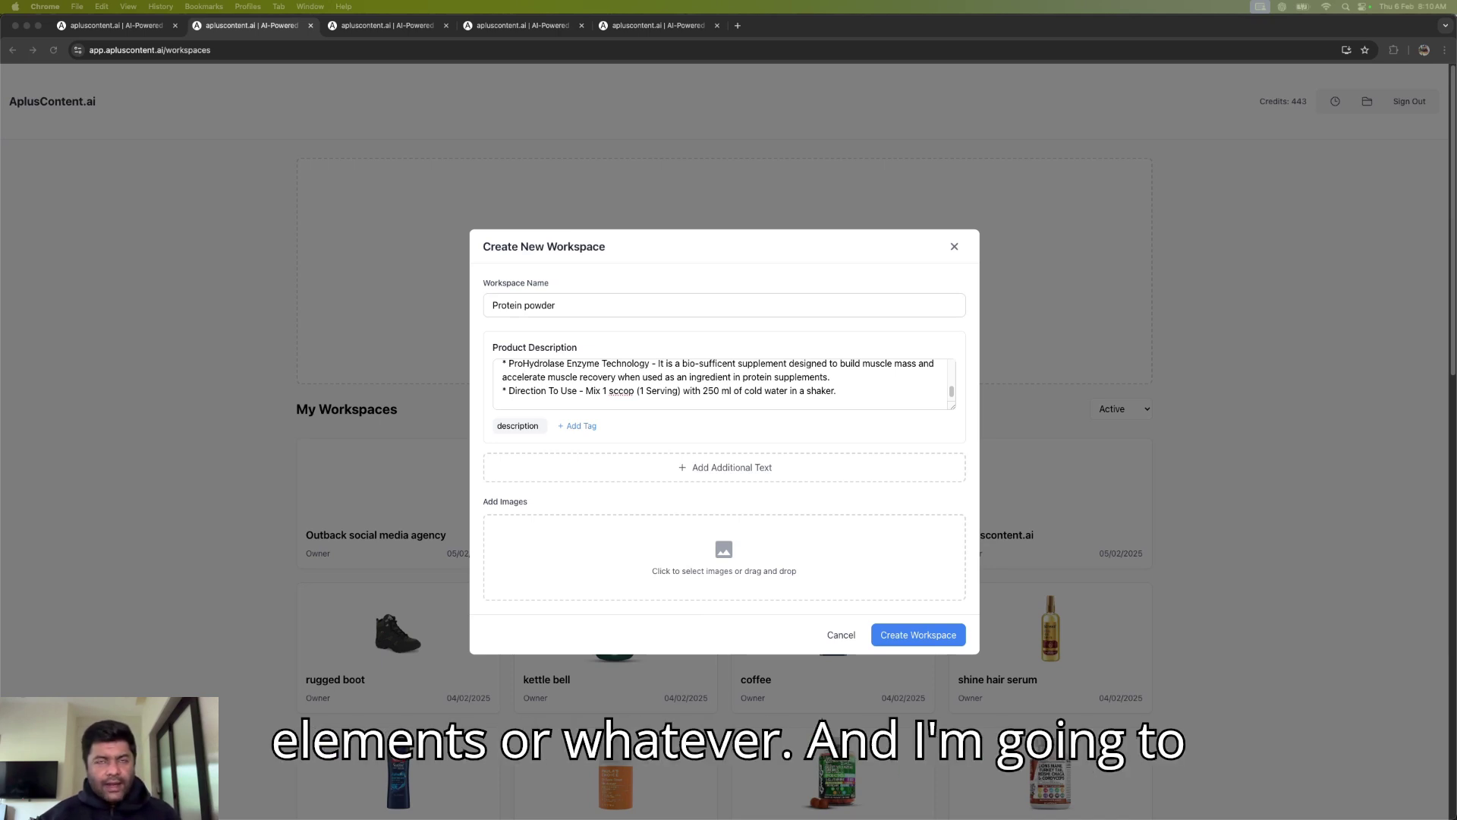
pyautogui.click(876, 388)
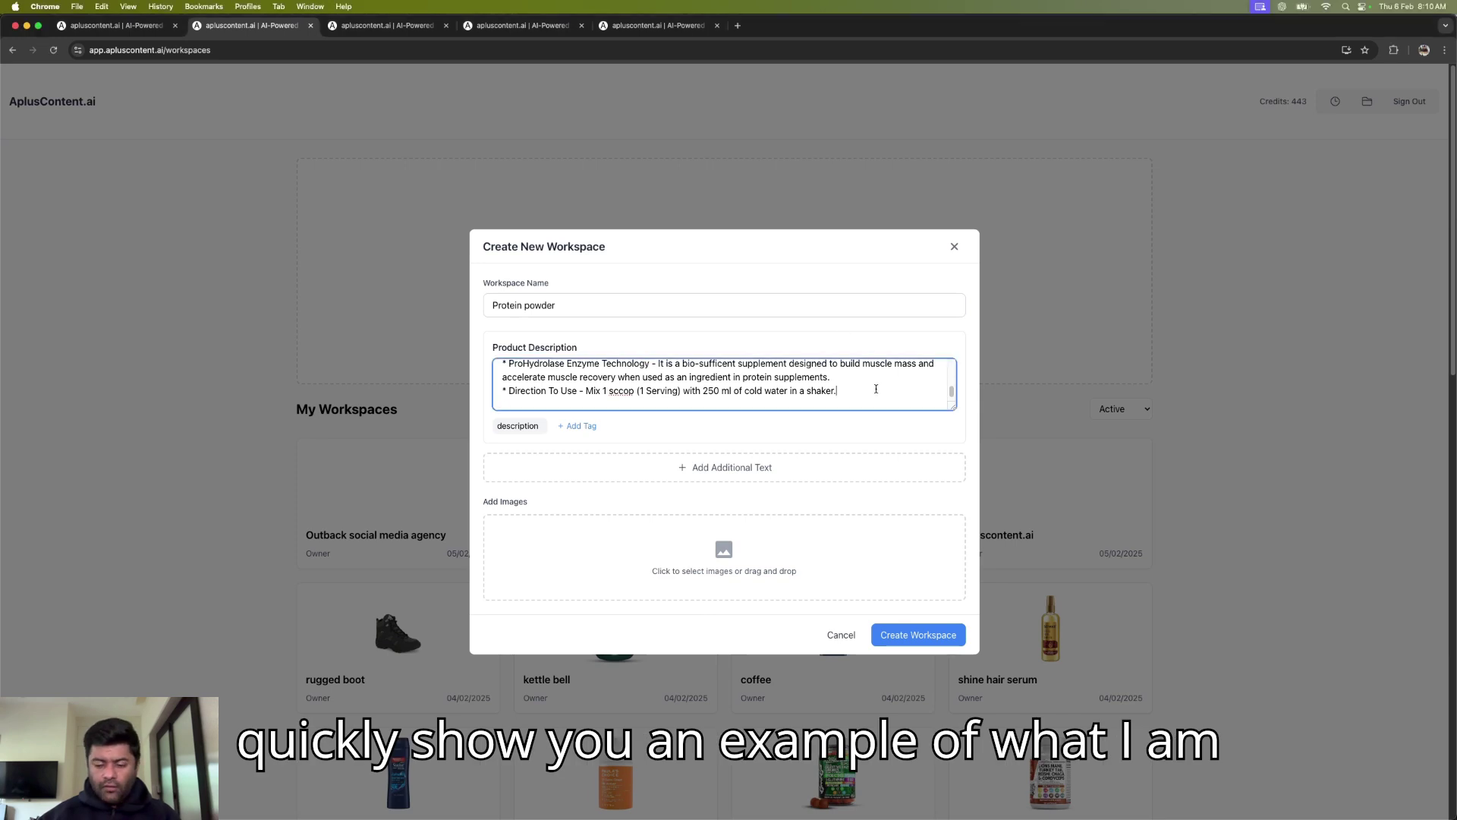
pyautogui.press('super+v')
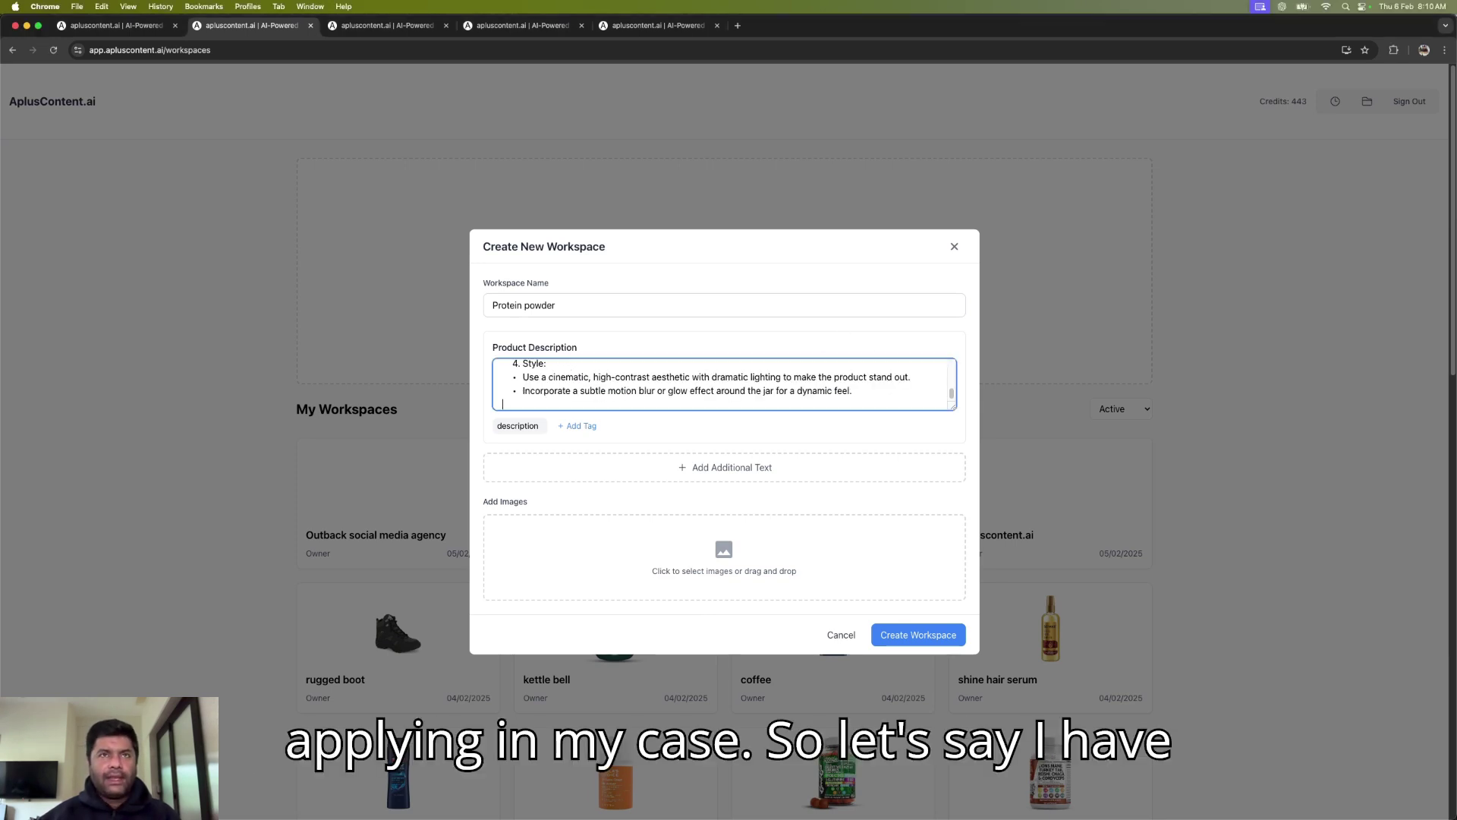
# Step: Read through the product description from the whey feature bullets to the color palette, elements and composition guidelines
pyautogui.scroll(15, 664, 381)
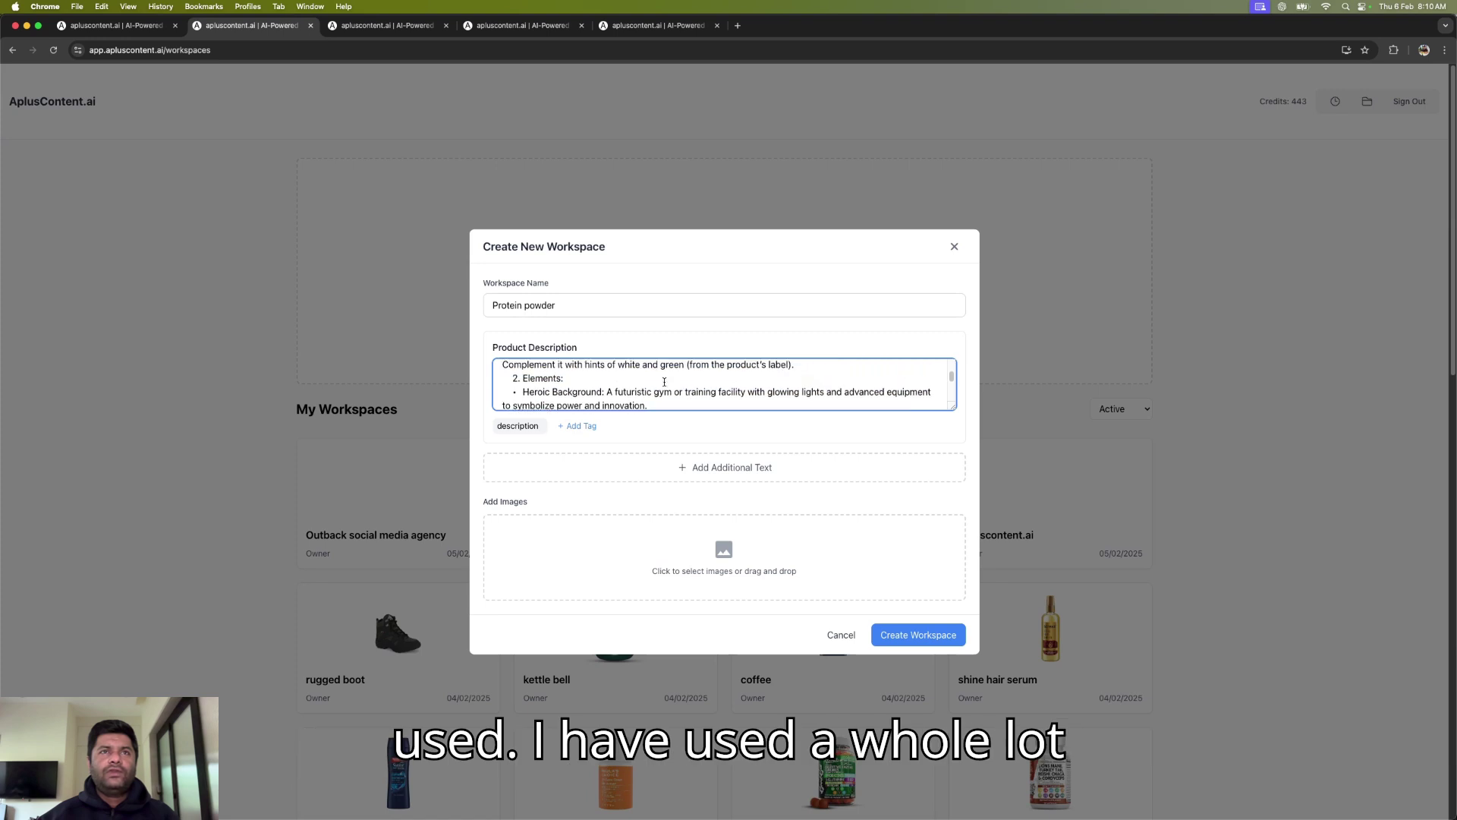
pyautogui.scroll(5, 664, 381)
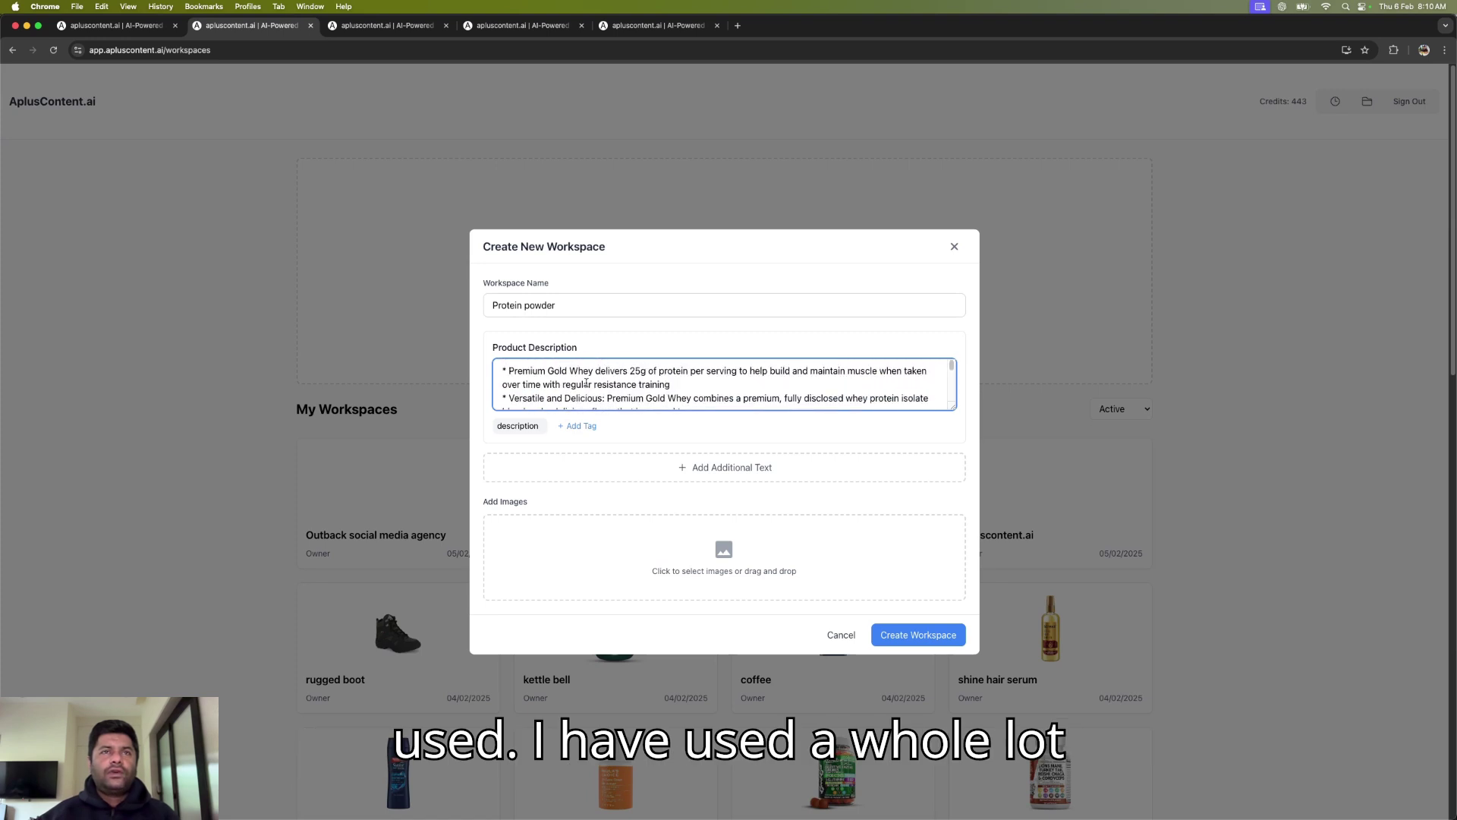
pyautogui.scroll(-5, 554, 371)
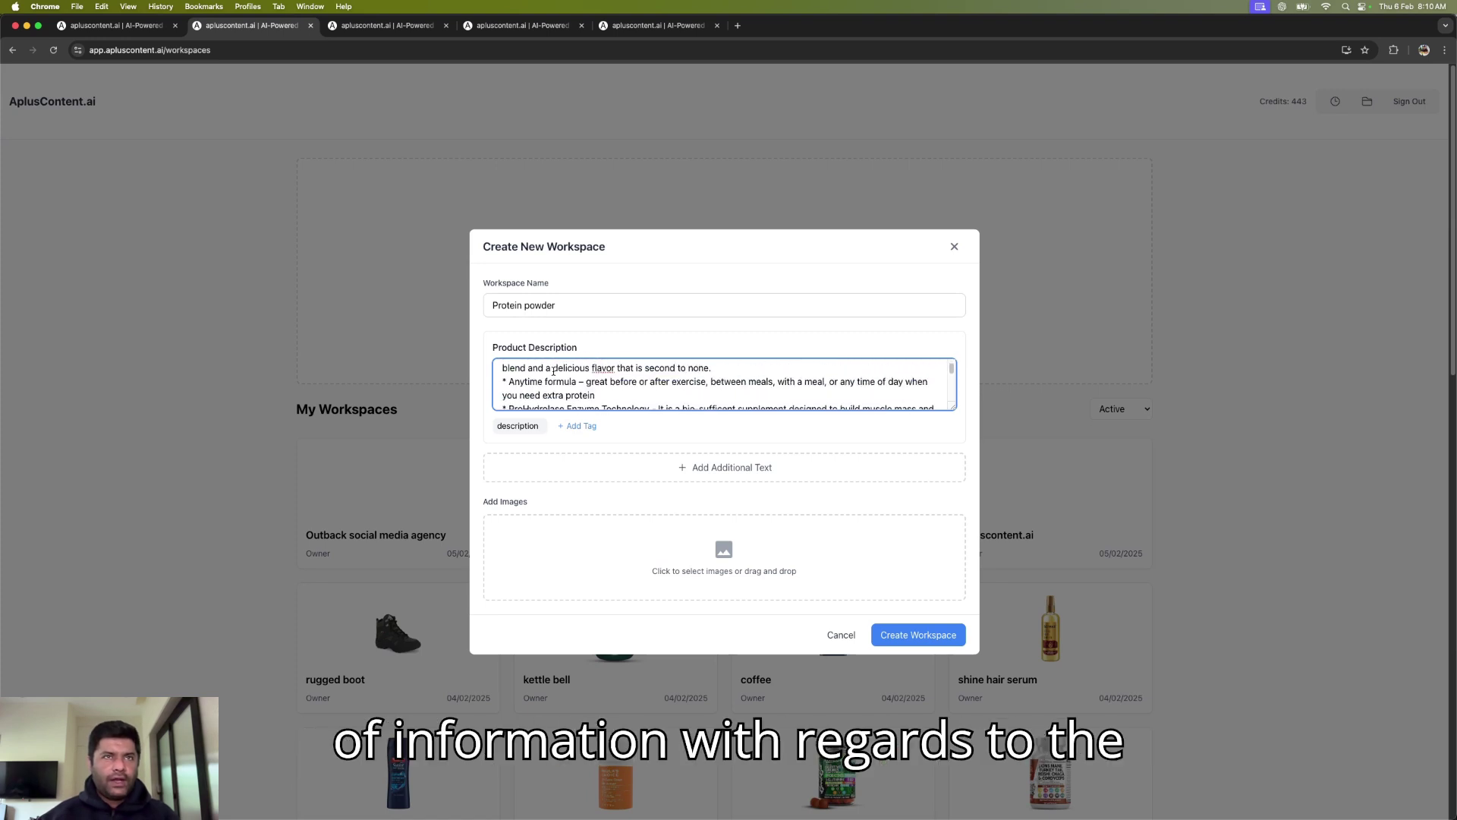
pyautogui.scroll(-6, 553, 371)
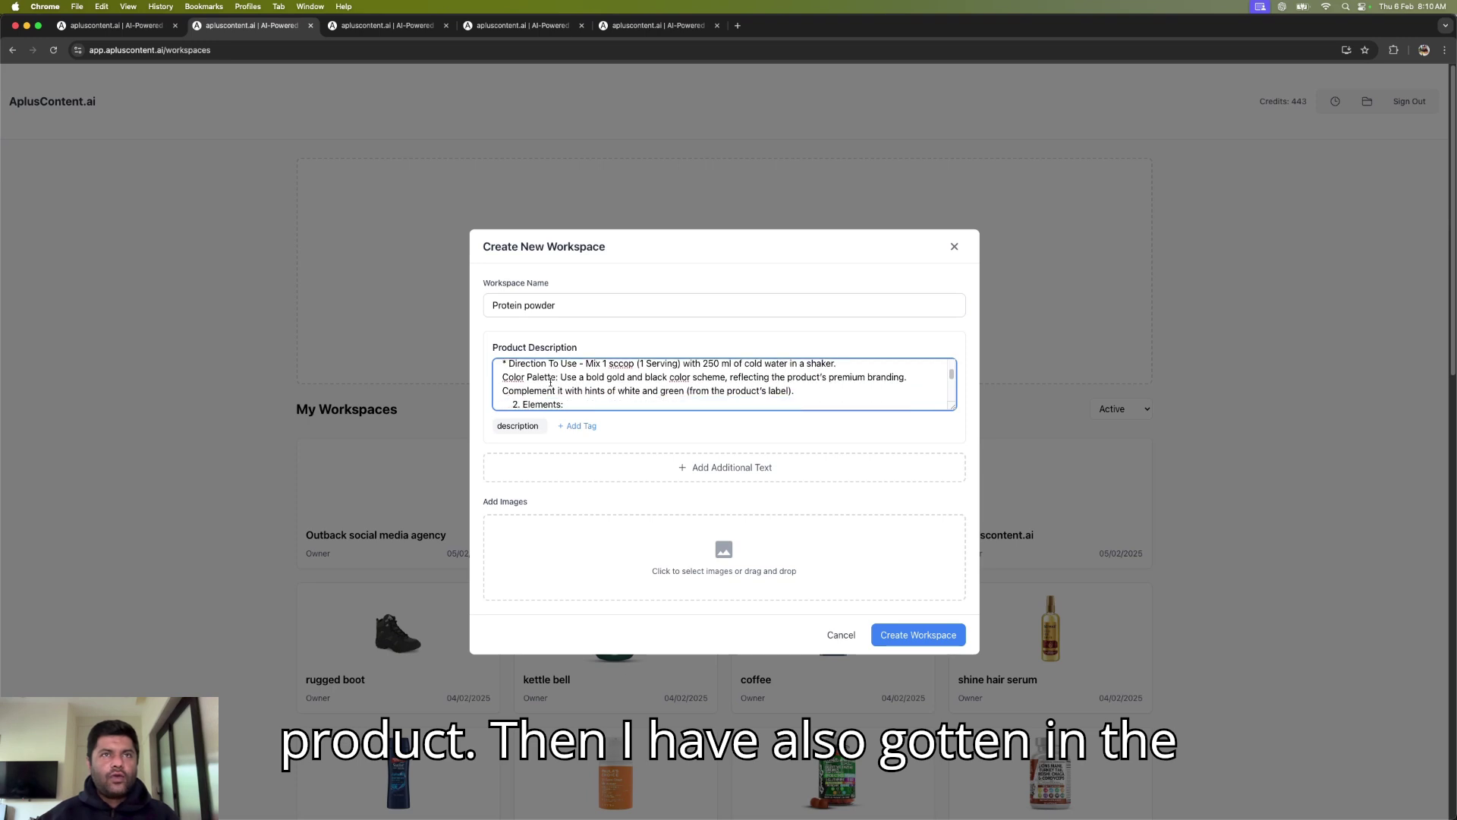
pyautogui.scroll(-1, 550, 382)
pyautogui.scroll(-1, 550, 382)
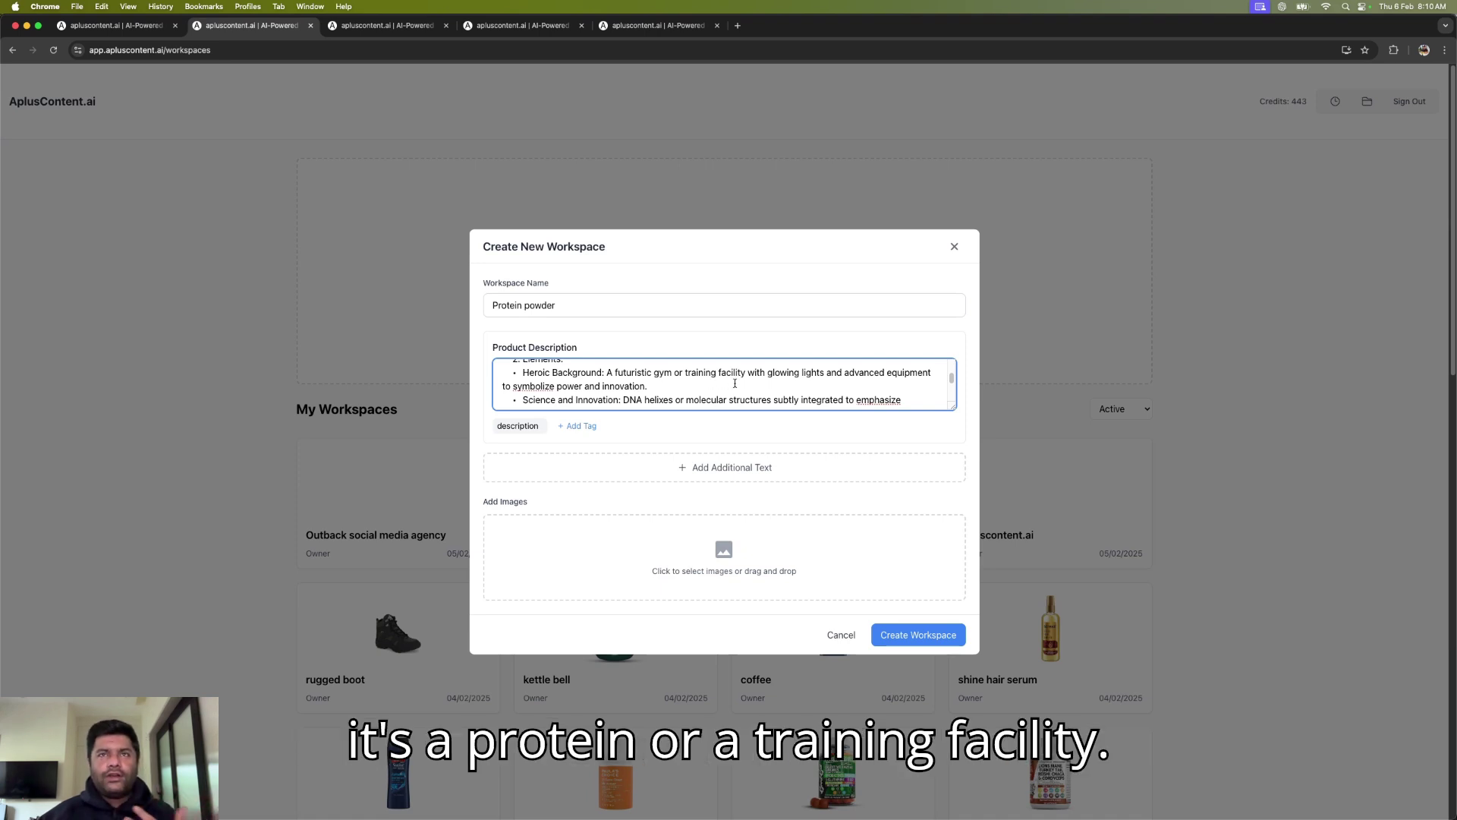
pyautogui.scroll(-1, 560, 401)
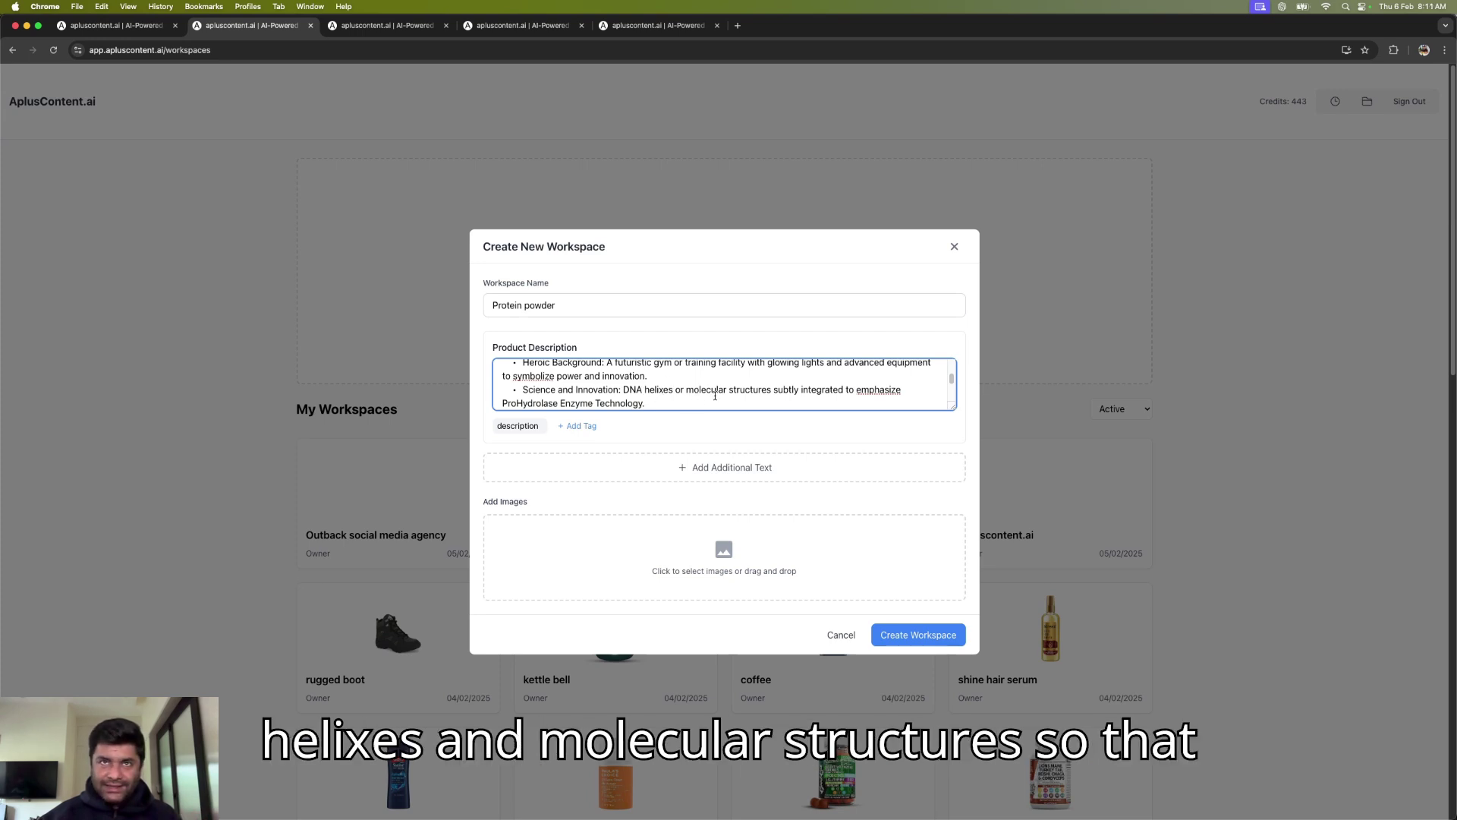
pyautogui.scroll(-3, 756, 396)
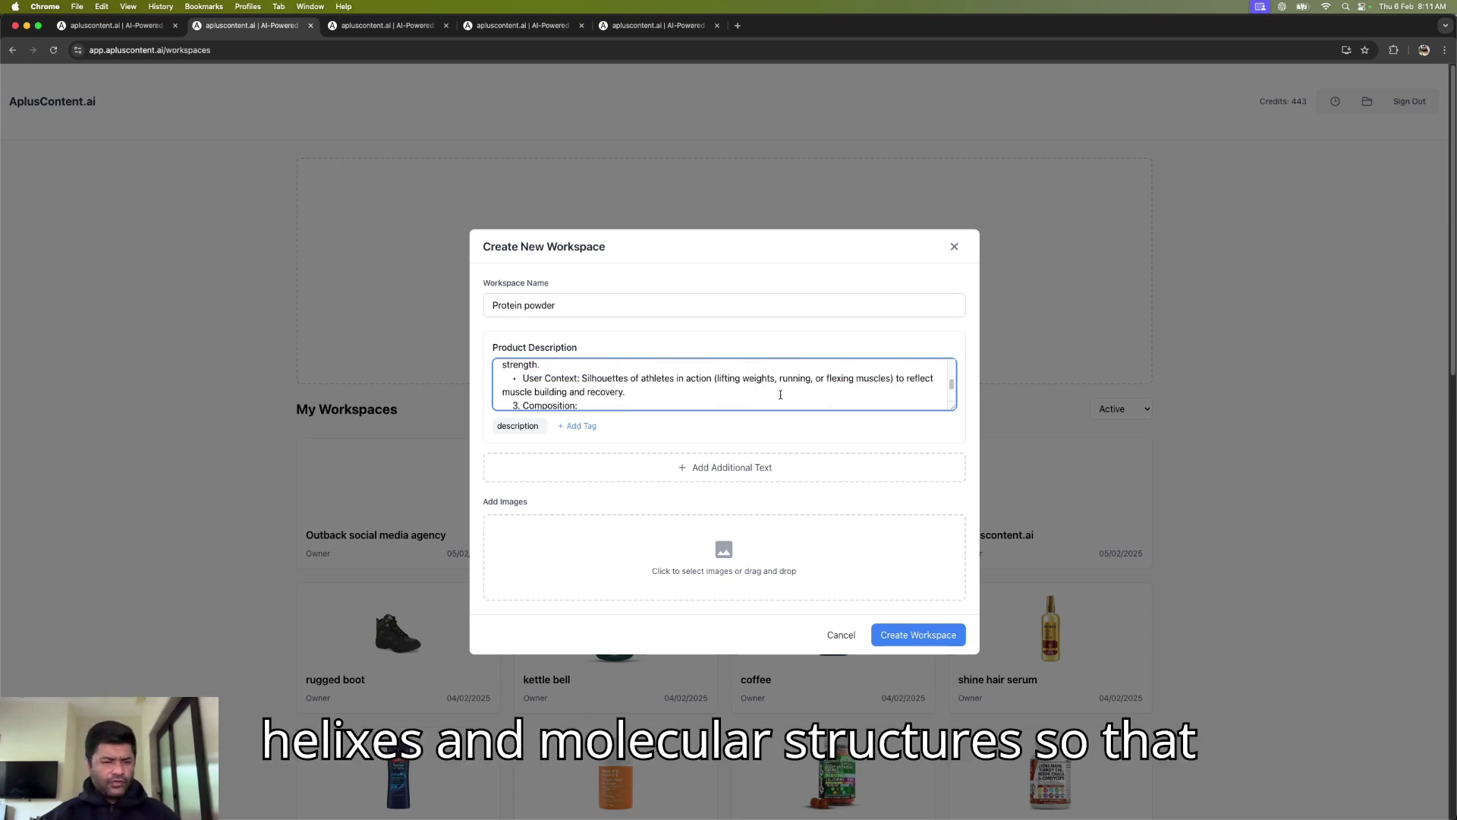
pyautogui.scroll(-1, 780, 395)
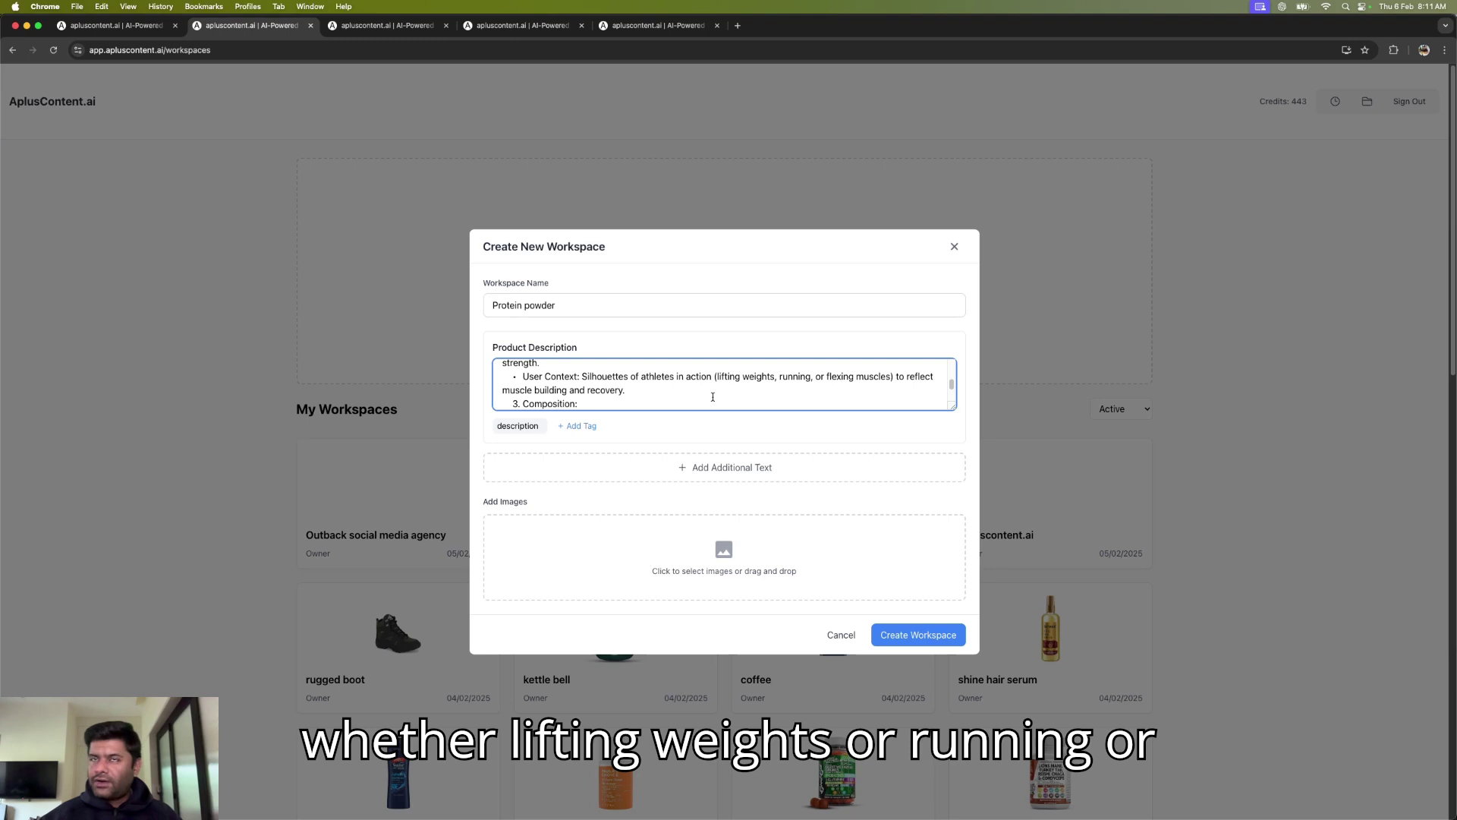
pyautogui.scroll(-3, 713, 397)
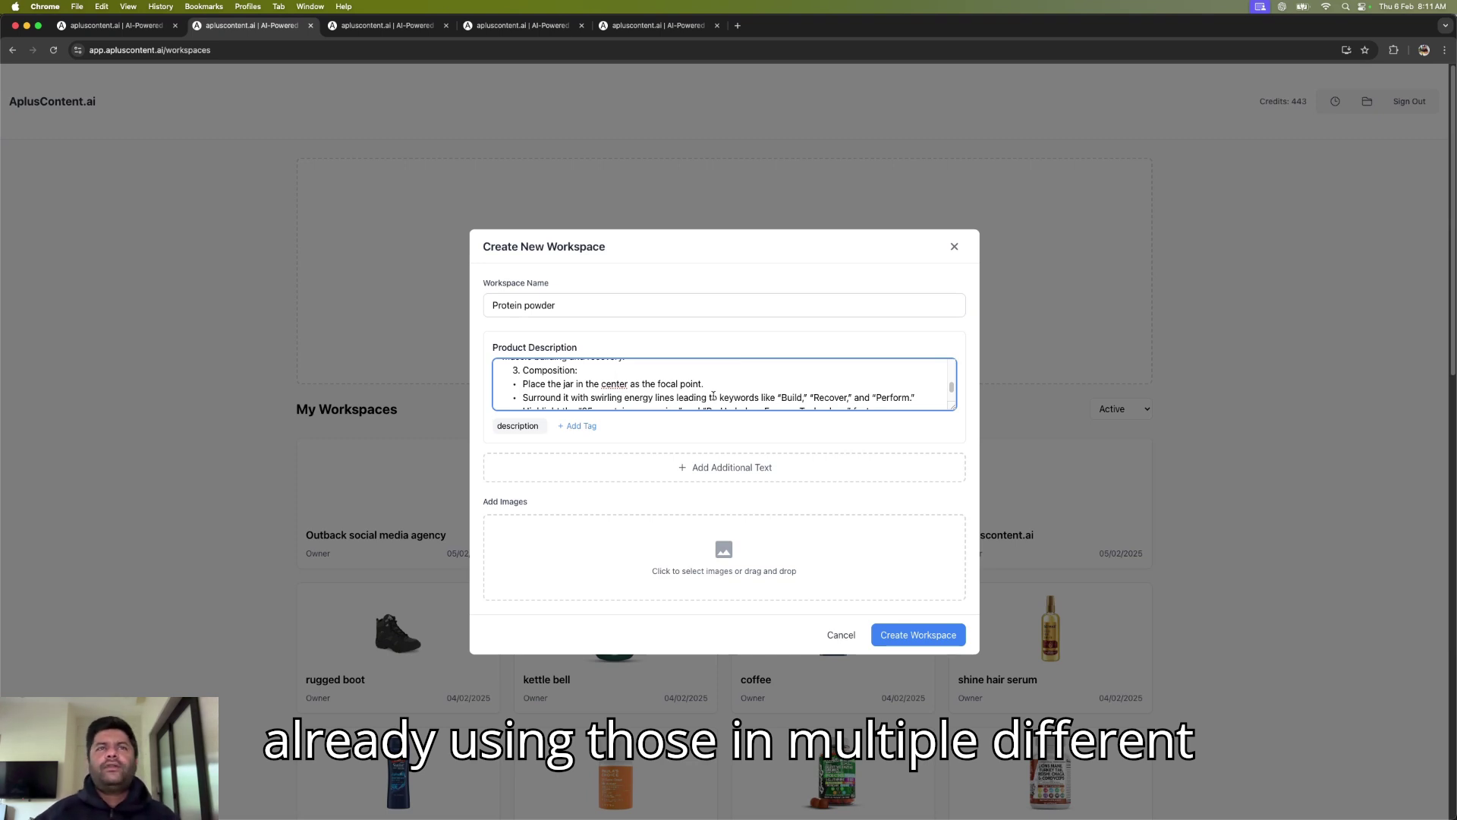
pyautogui.scroll(-1, 693, 379)
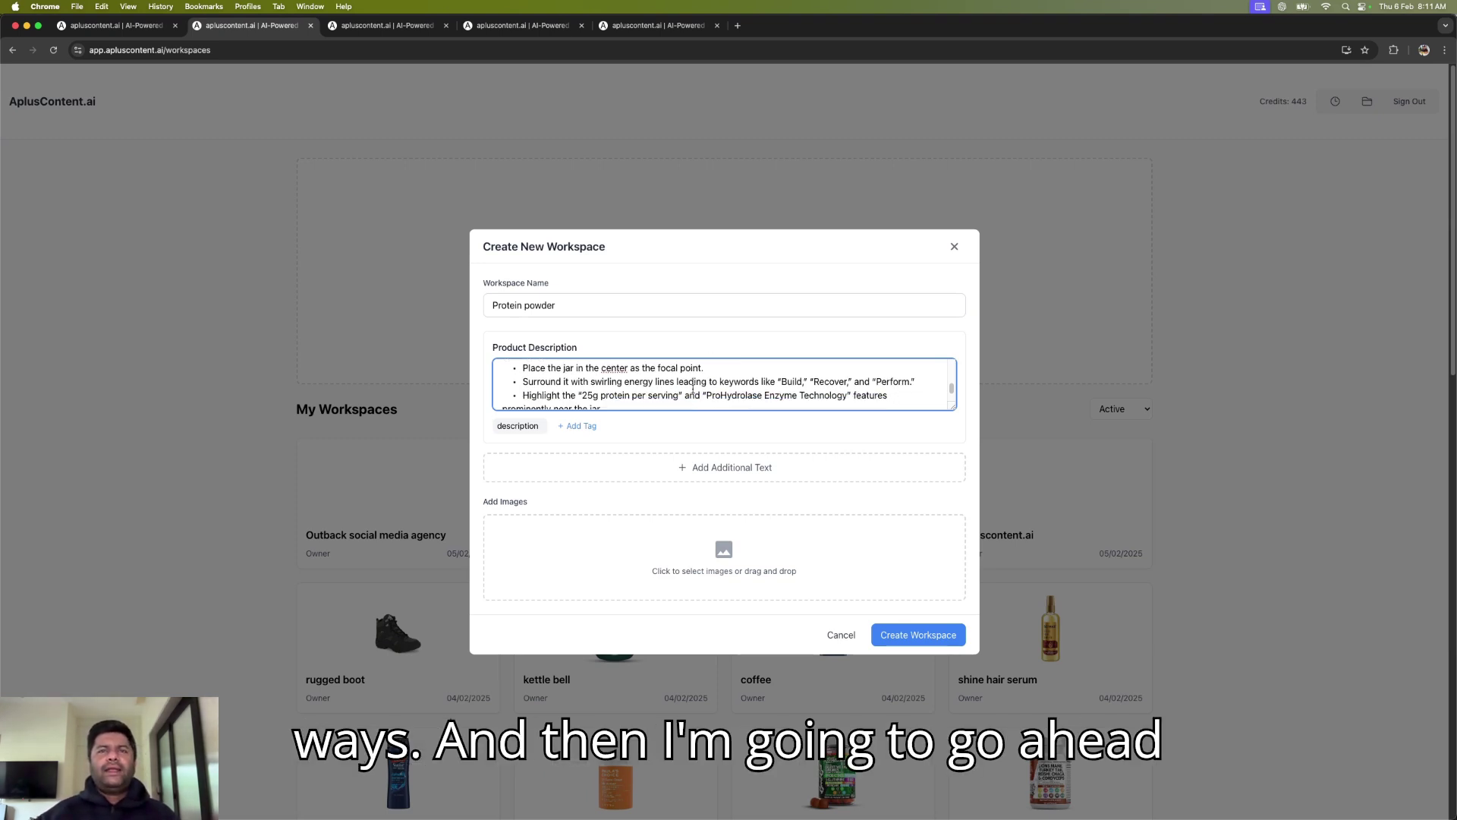
# Step: Add the Gold Whey jar image from the Downloads folder and create the workspace
pyautogui.click(723, 546)
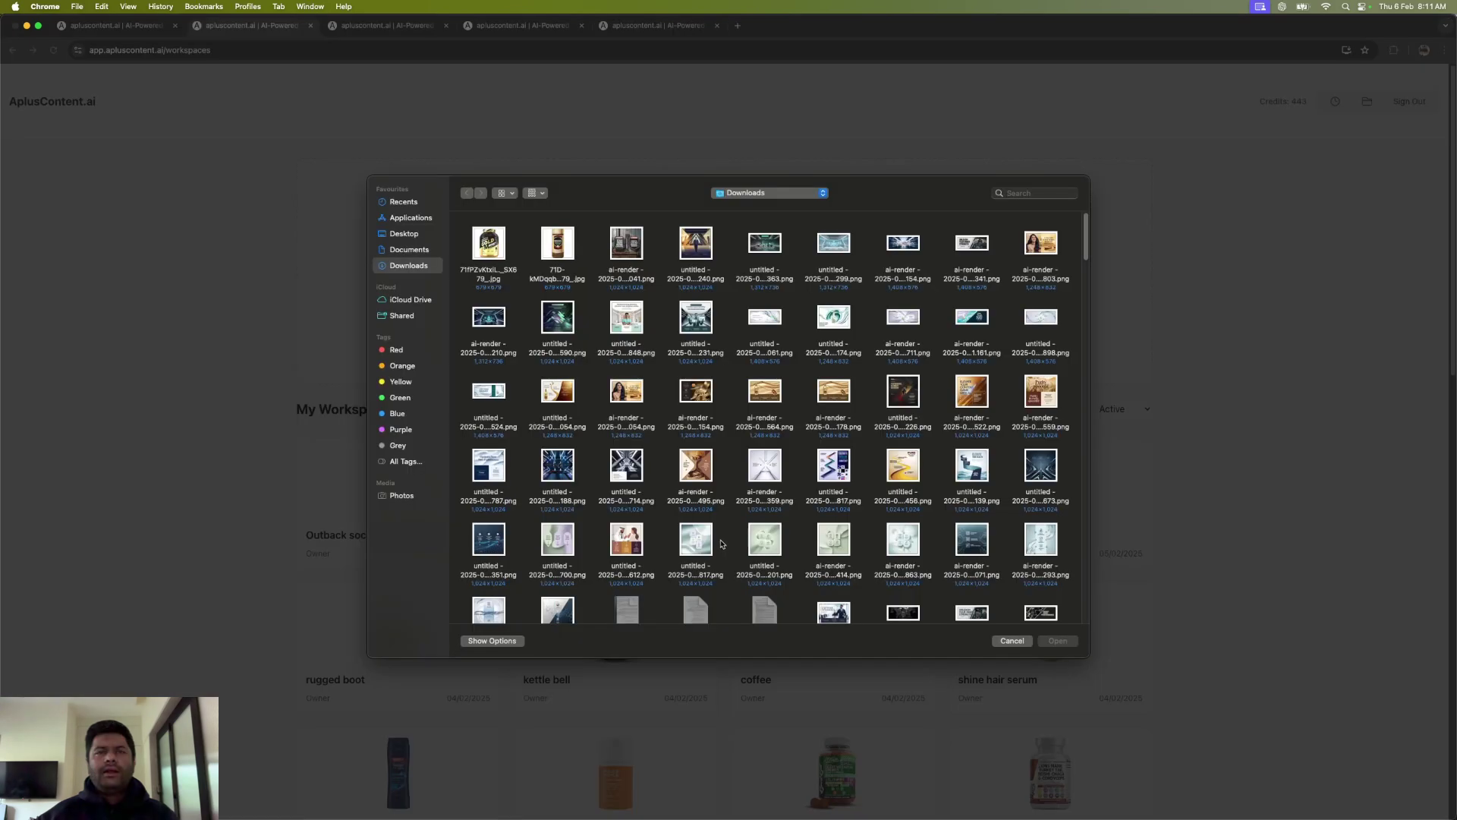
pyautogui.click(486, 258)
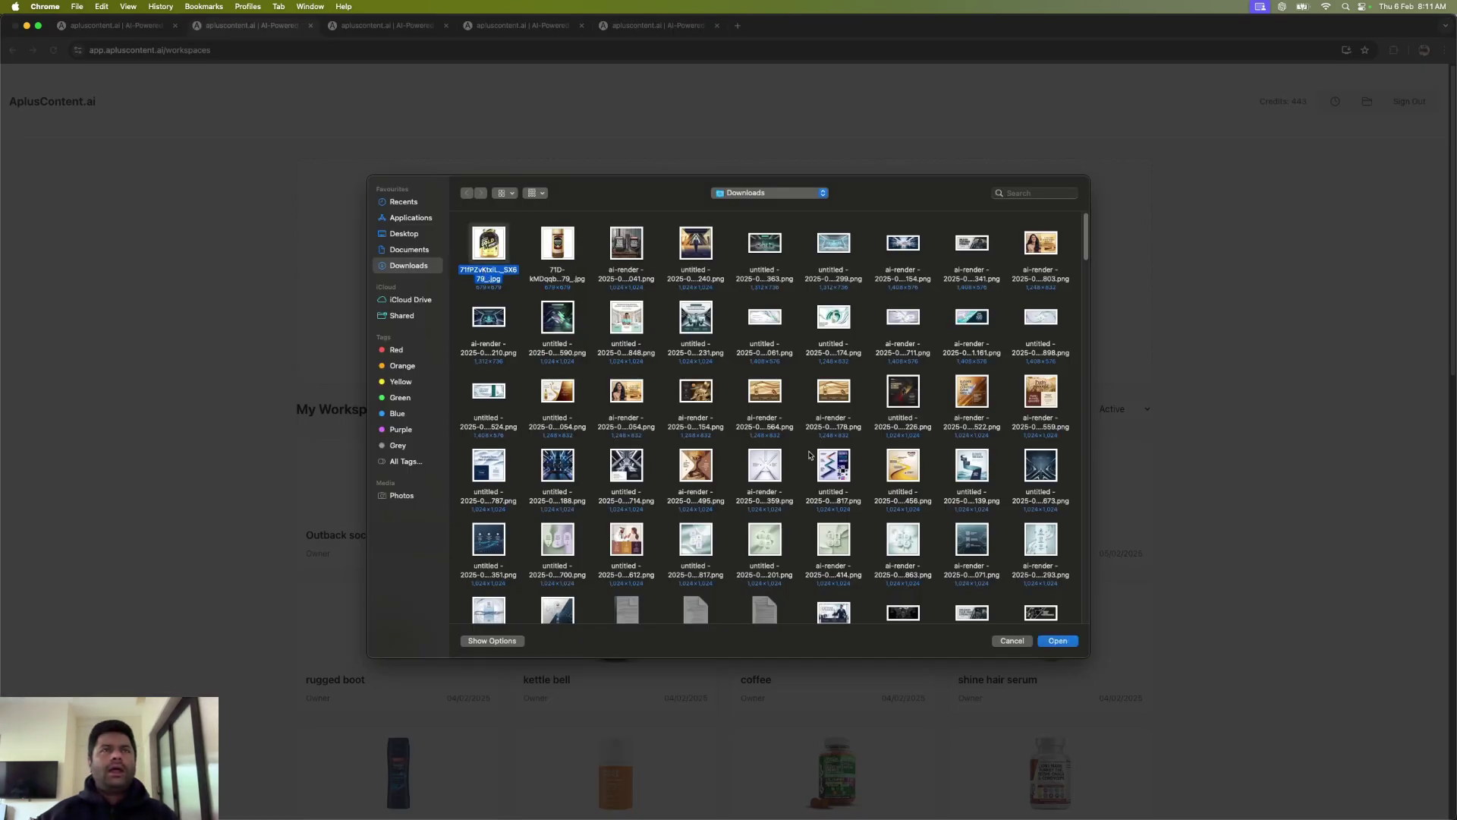
pyautogui.click(1057, 641)
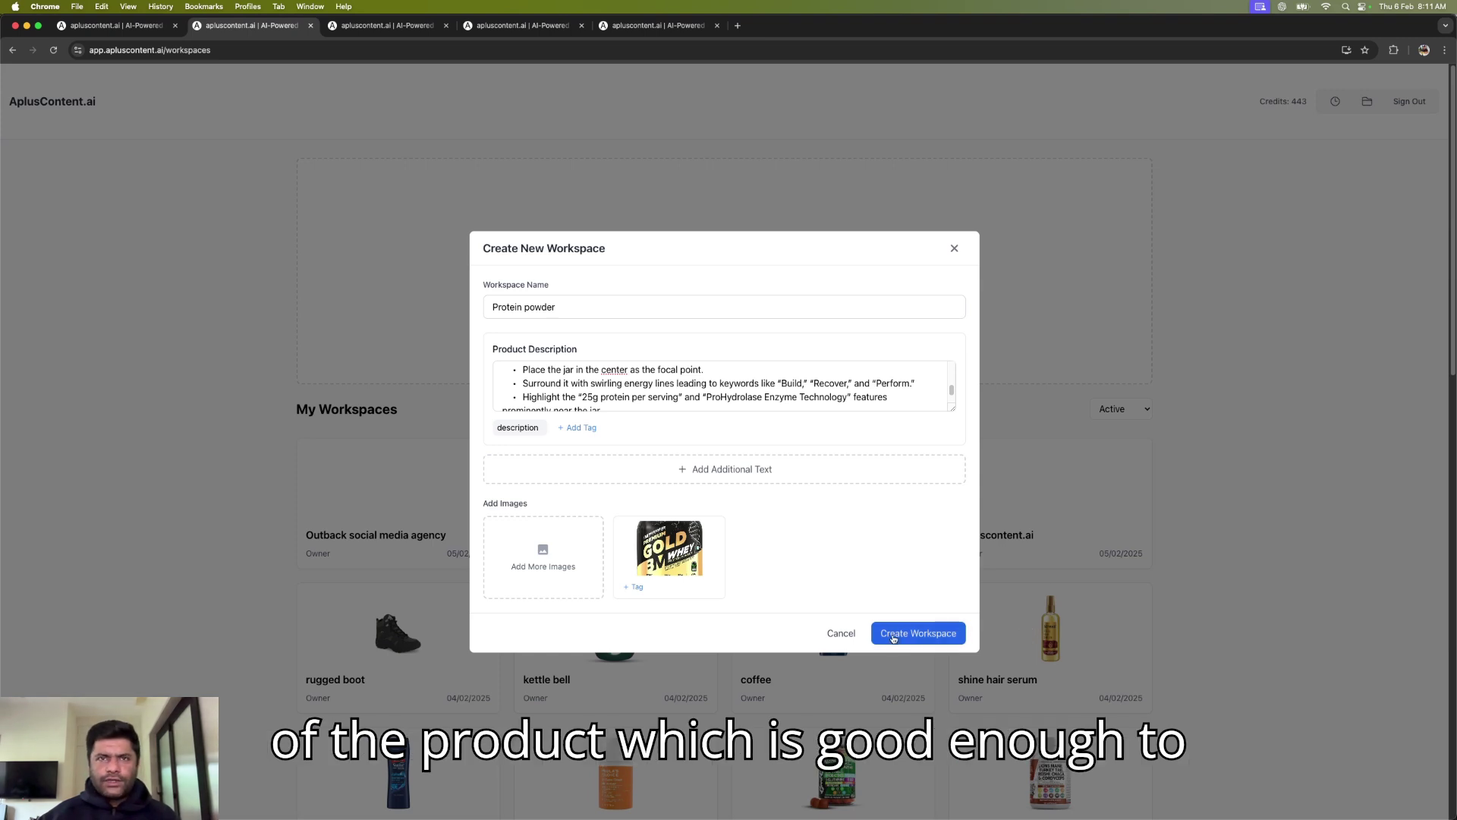
pyautogui.click(894, 637)
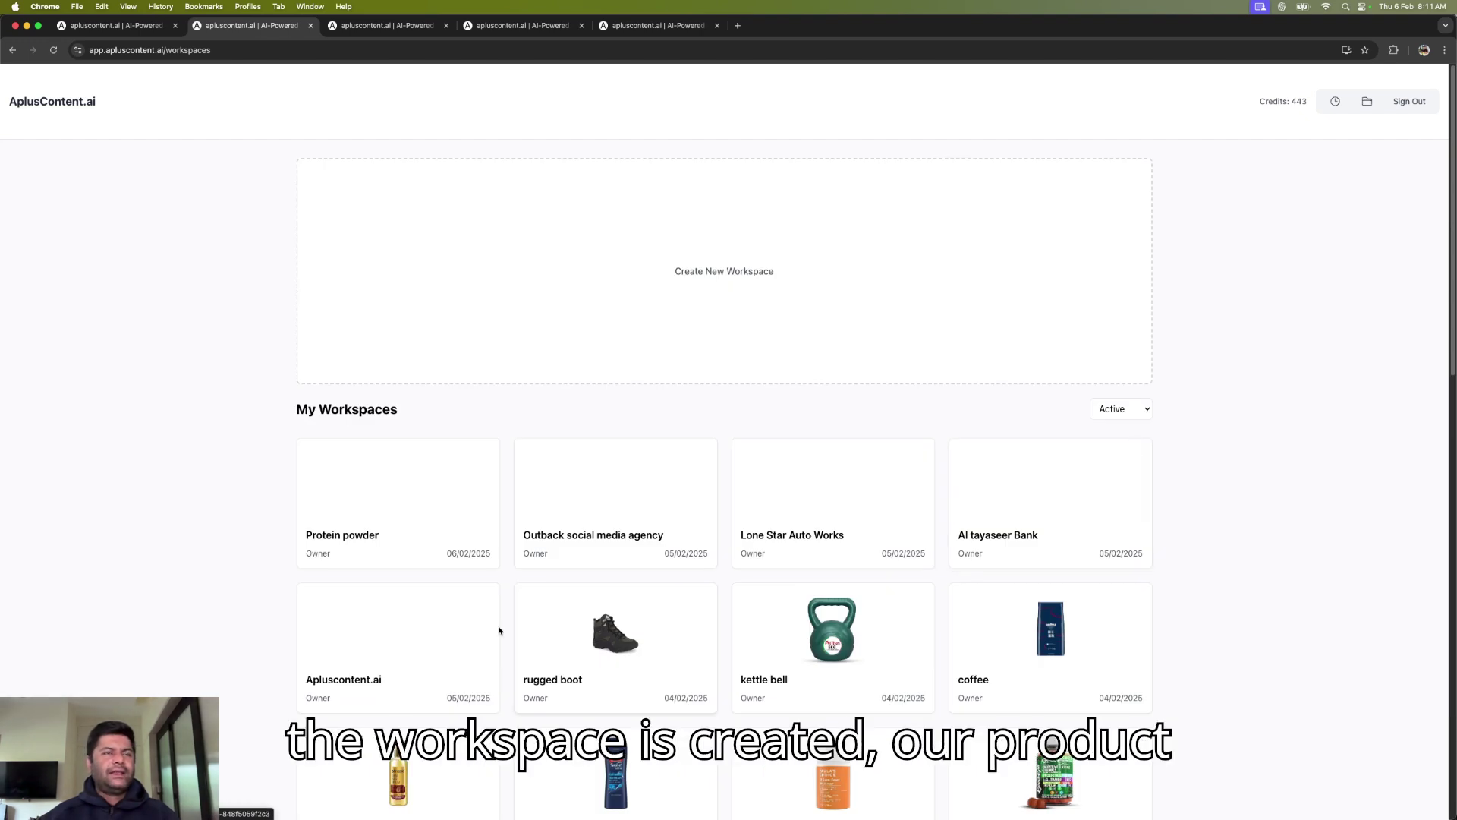
# Step: Open the Protein powder workspace and view its assets and themes
pyautogui.click(393, 553)
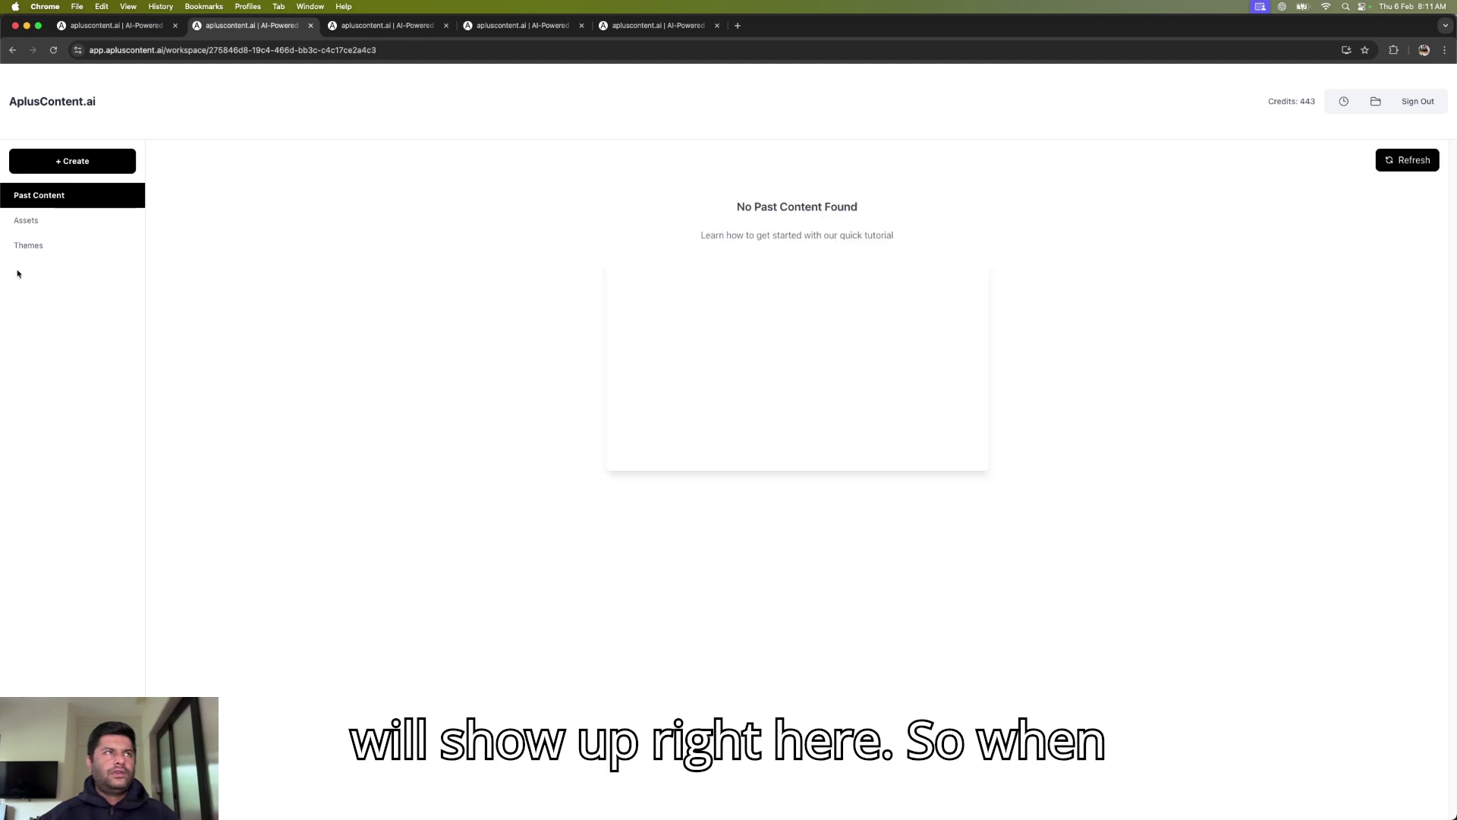
pyautogui.click(35, 228)
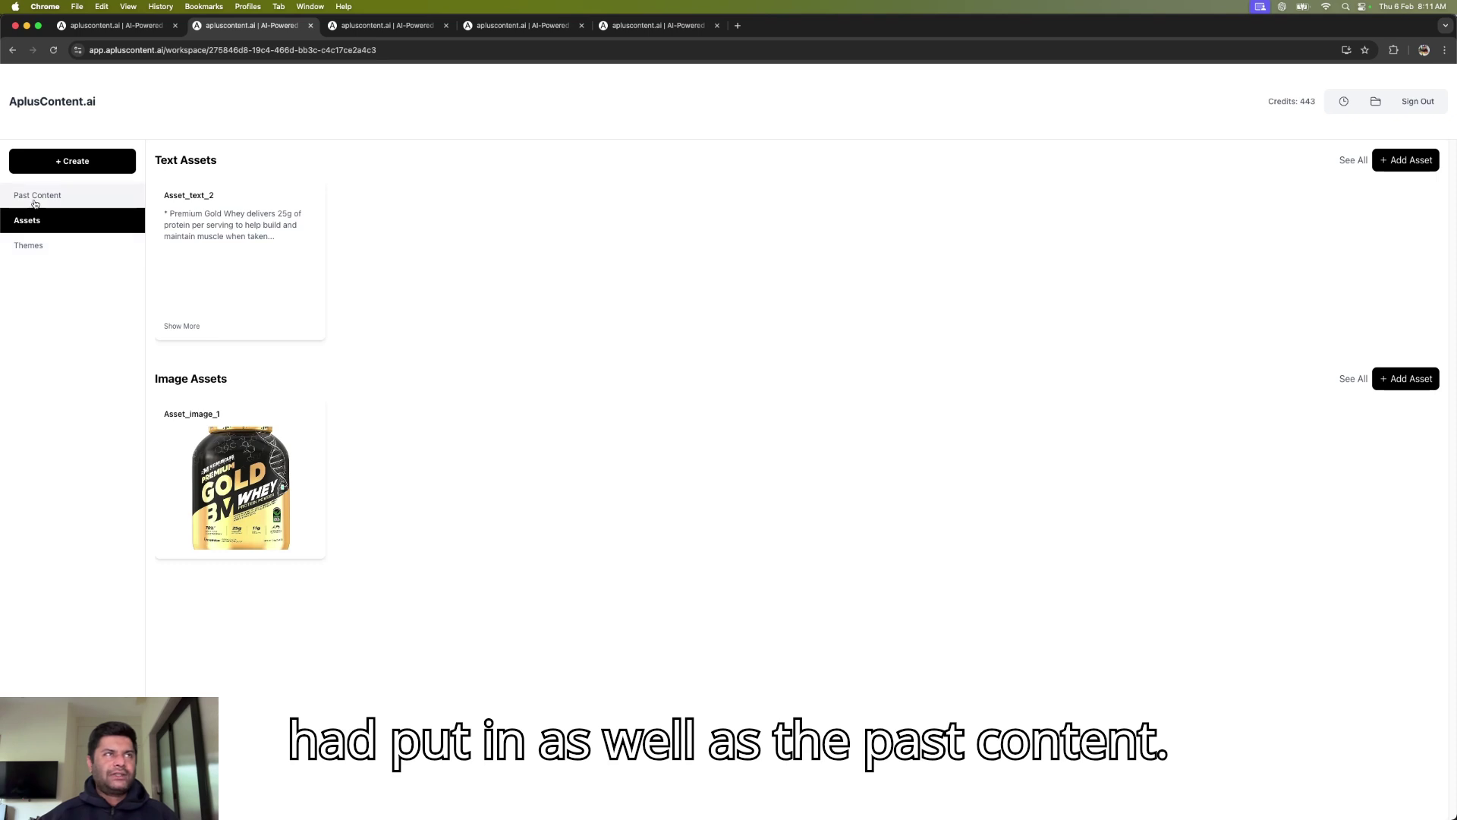
pyautogui.click(33, 255)
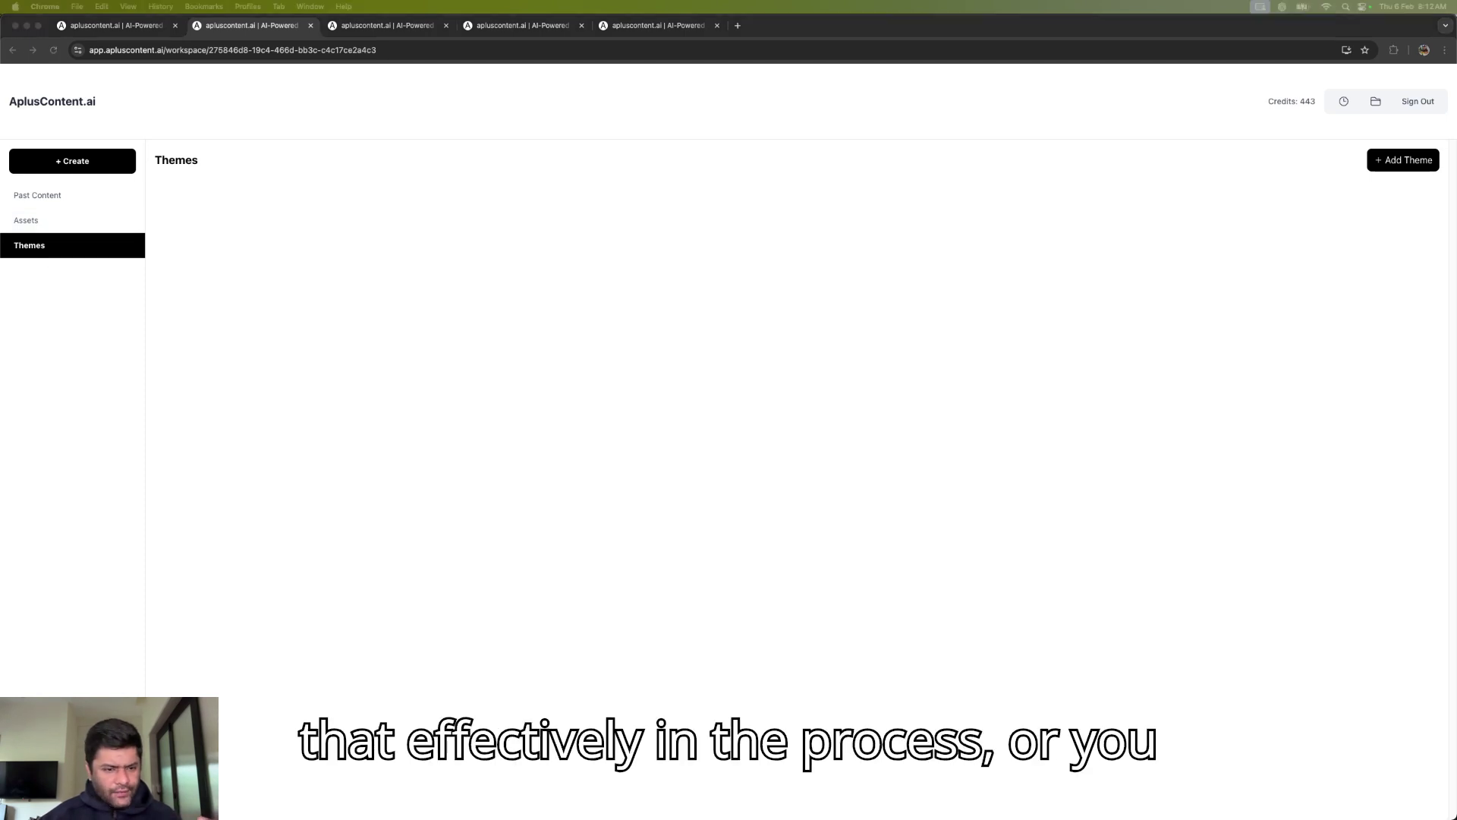
# Step: Start creating new content and filter the compositions by aspect ratio, trying 16:9 Landscape before settling on 1:1 Square
pyautogui.click(65, 208)
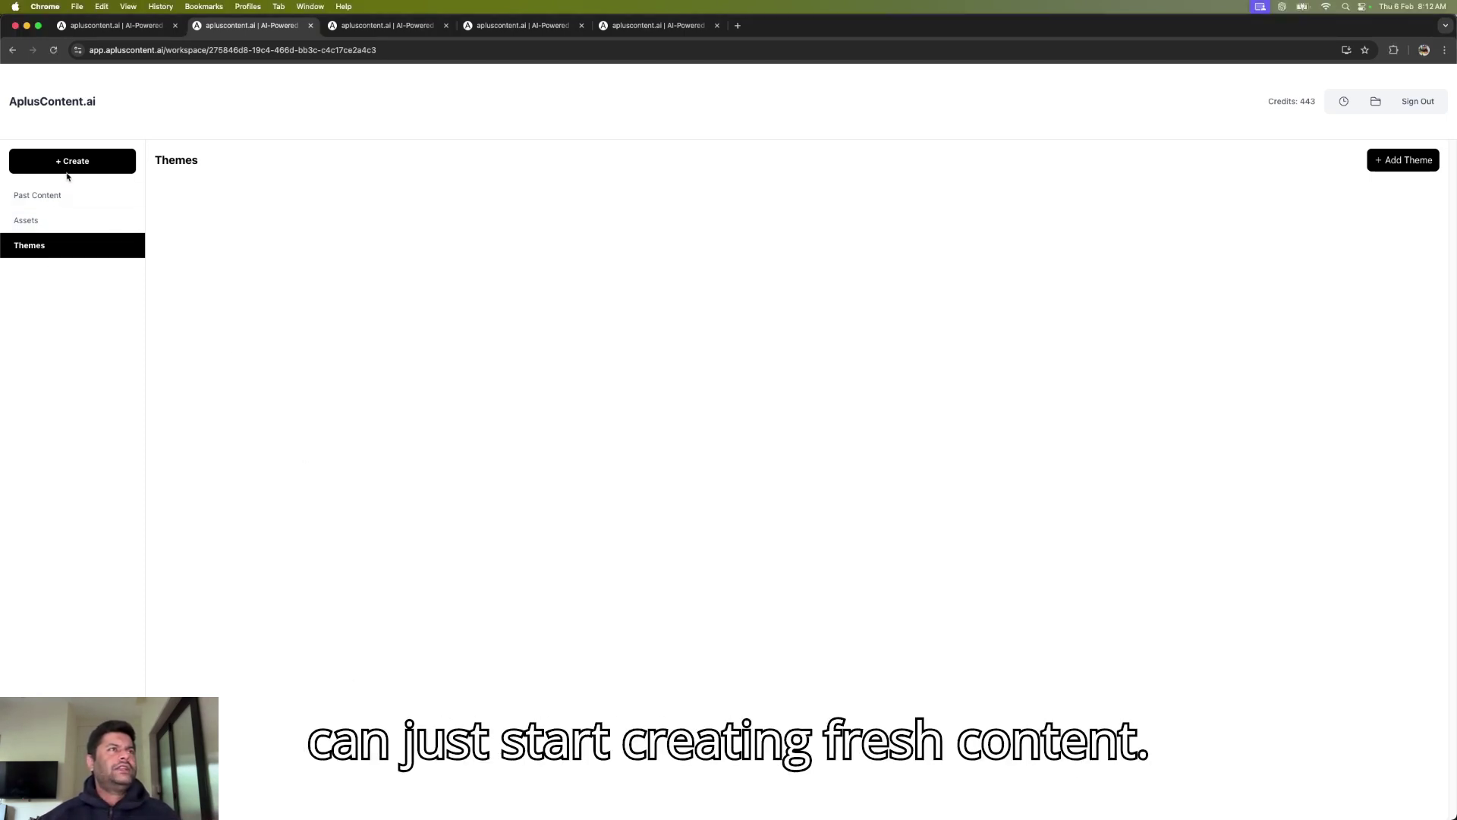
pyautogui.click(71, 170)
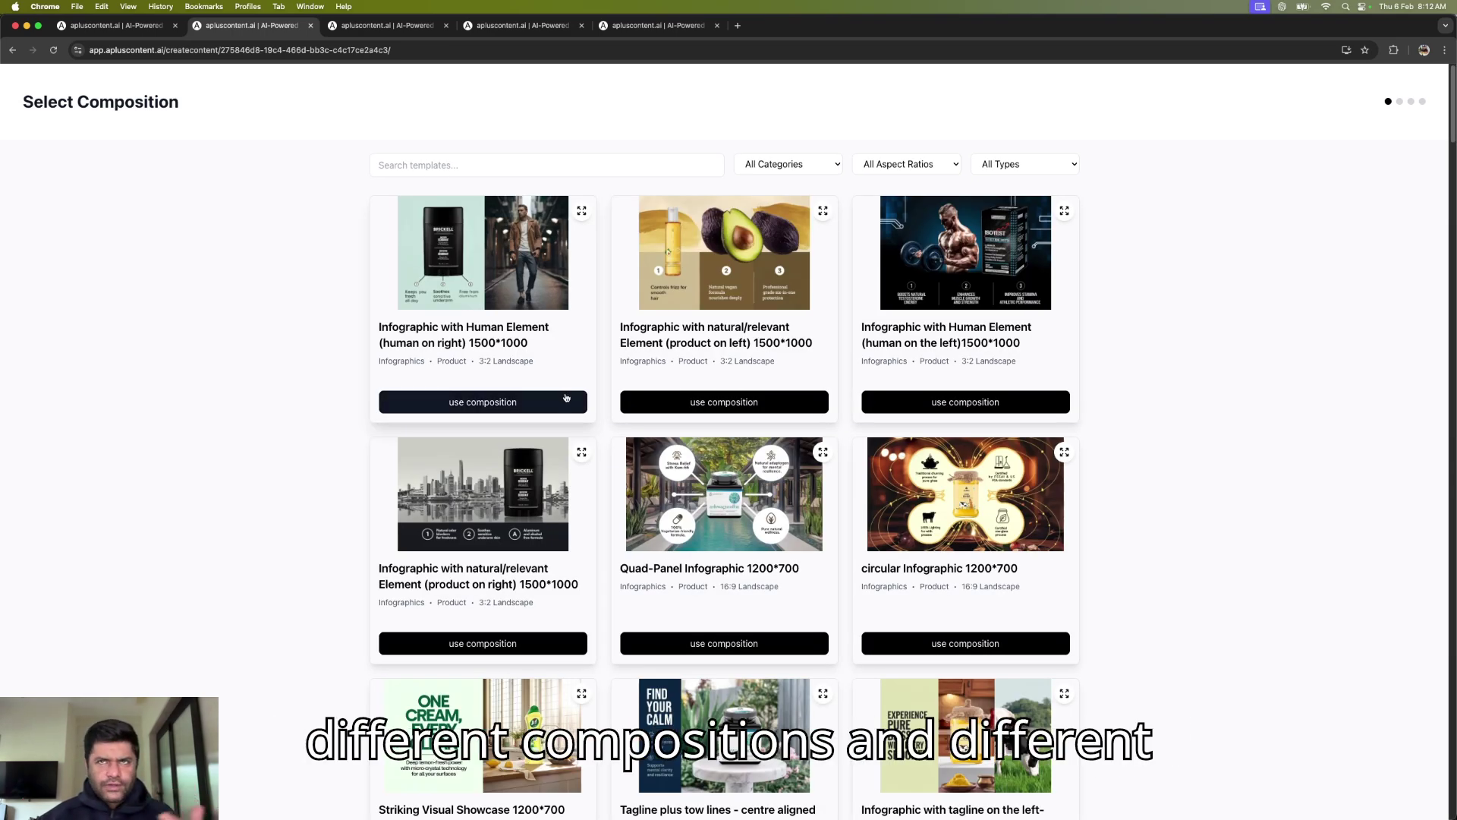
pyautogui.click(937, 166)
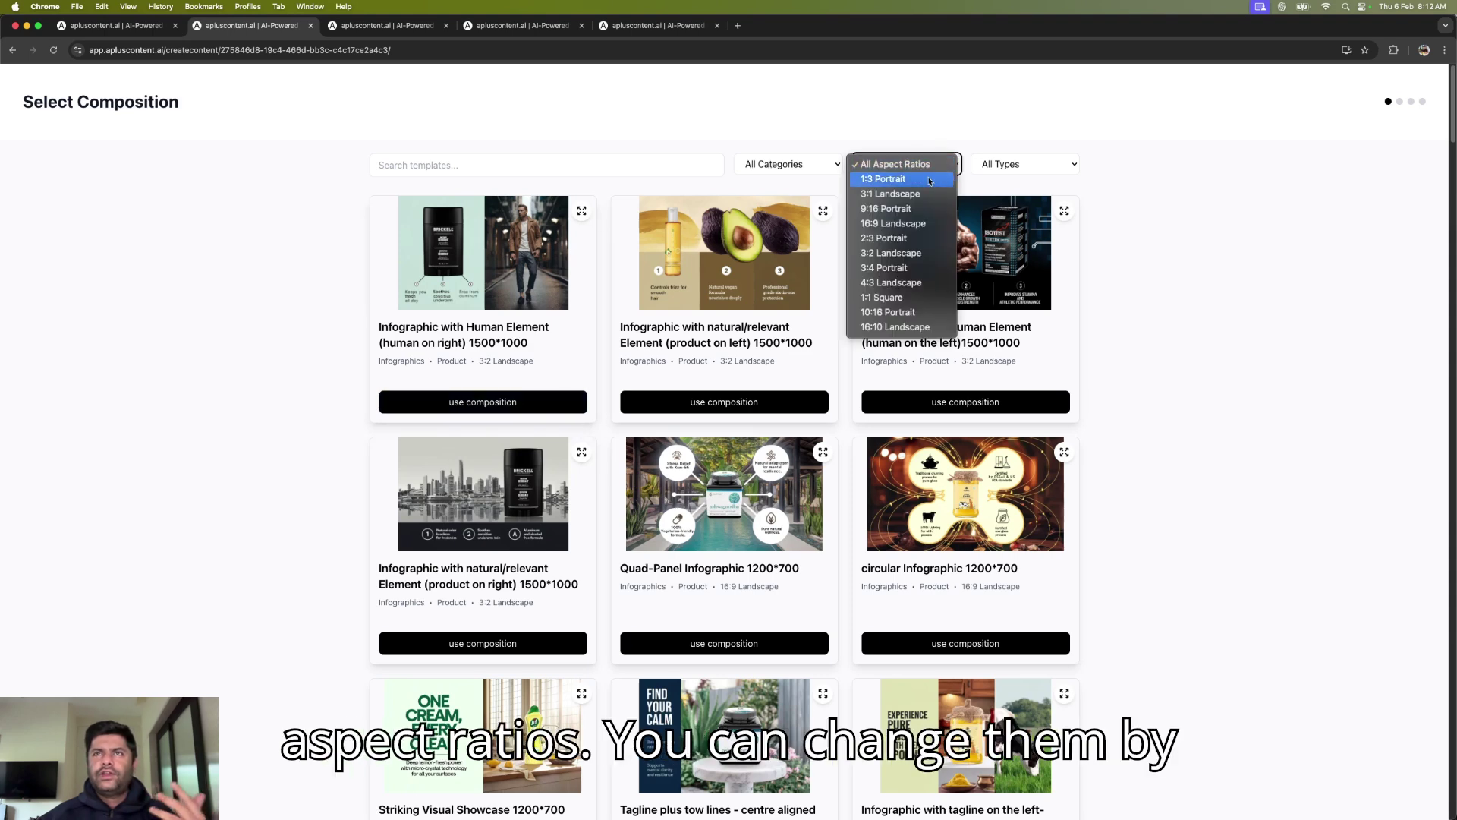
pyautogui.click(939, 222)
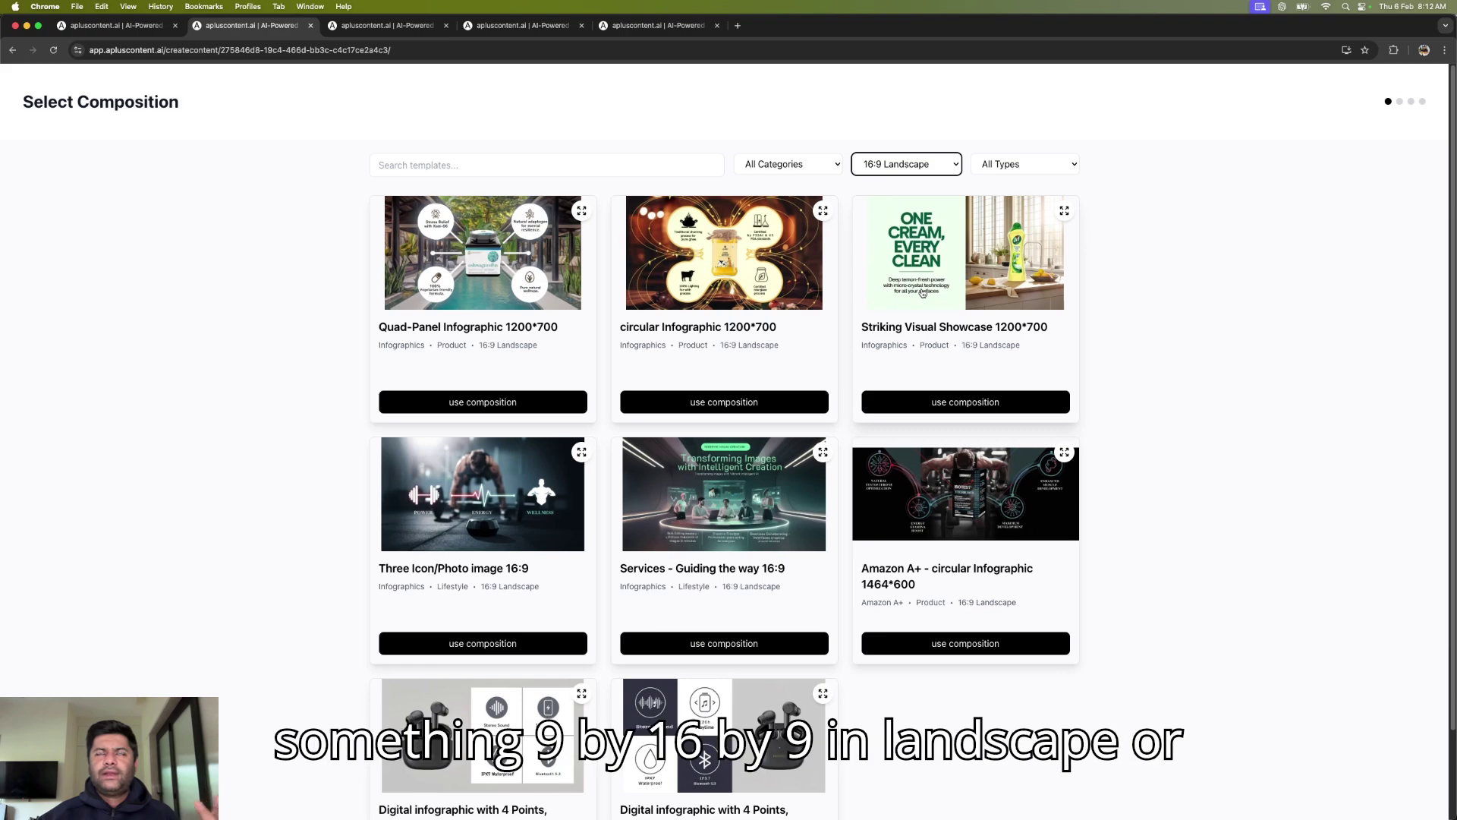
pyautogui.click(933, 165)
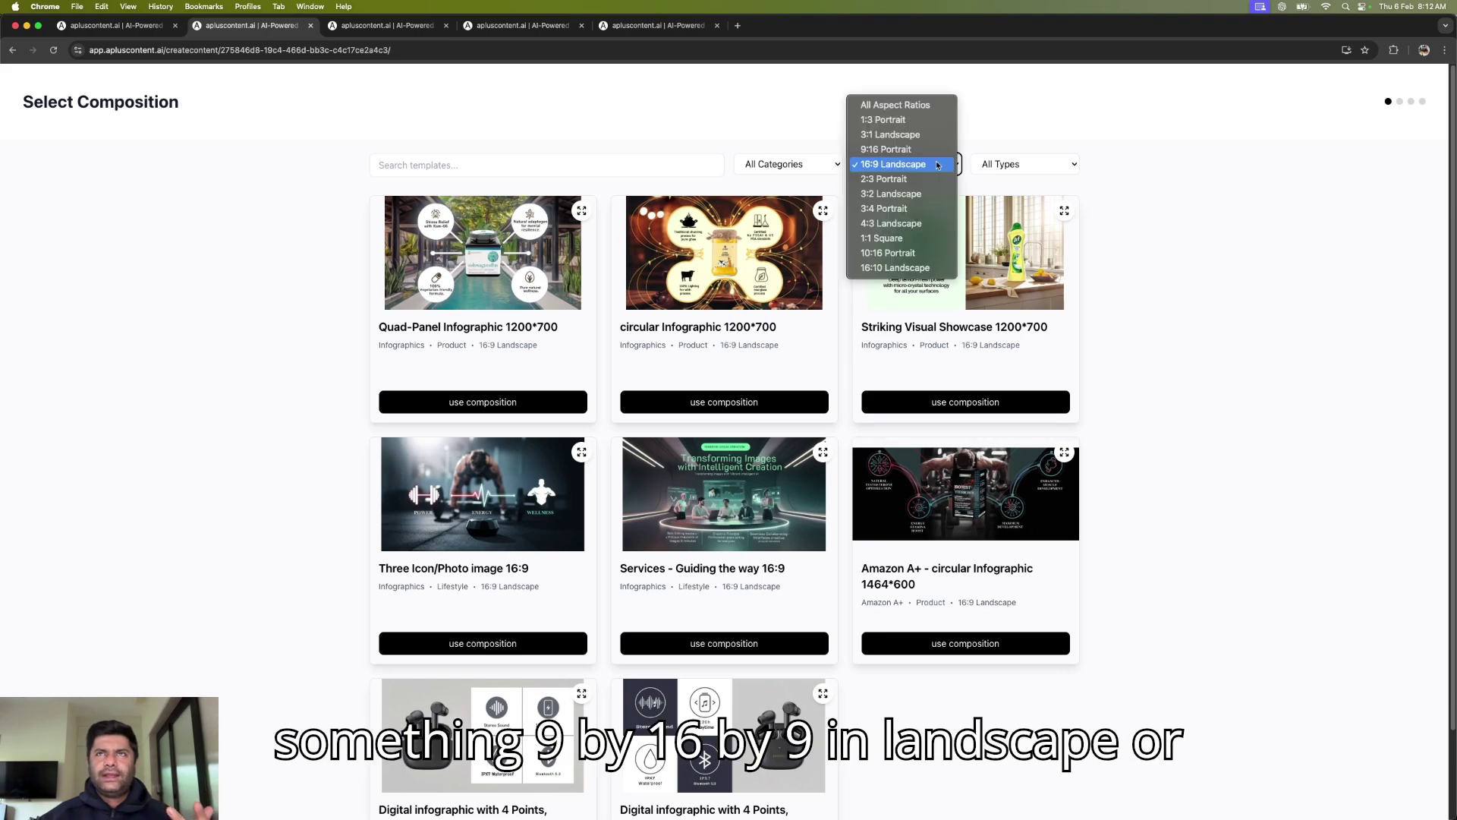
pyautogui.click(920, 237)
# Step: Browse the square compositions and preview the example images of the Illuminated Center Stage - 1024*1024 composition
pyautogui.scroll(-4, 914, 257)
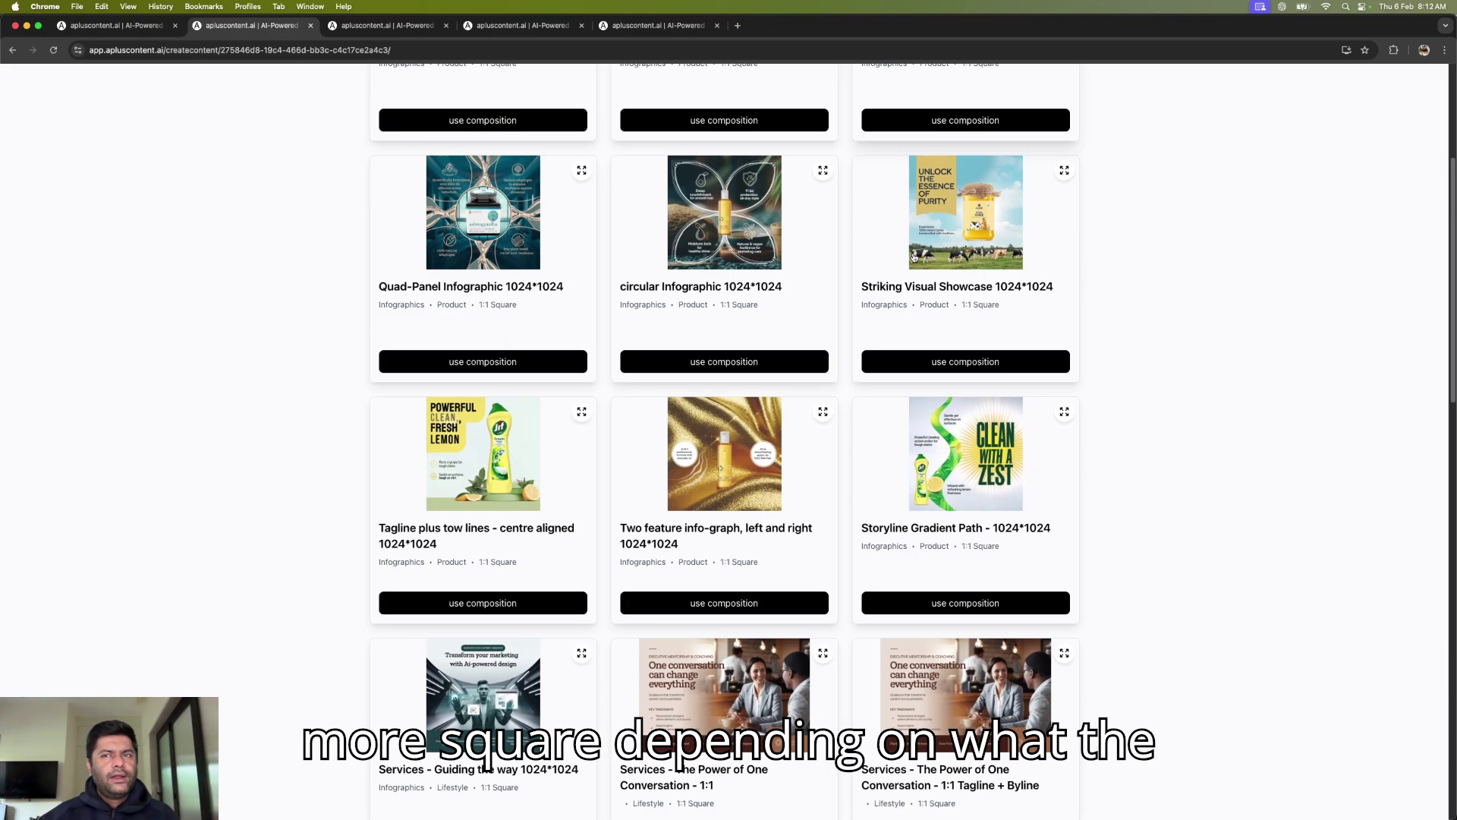
pyautogui.scroll(-12, 914, 257)
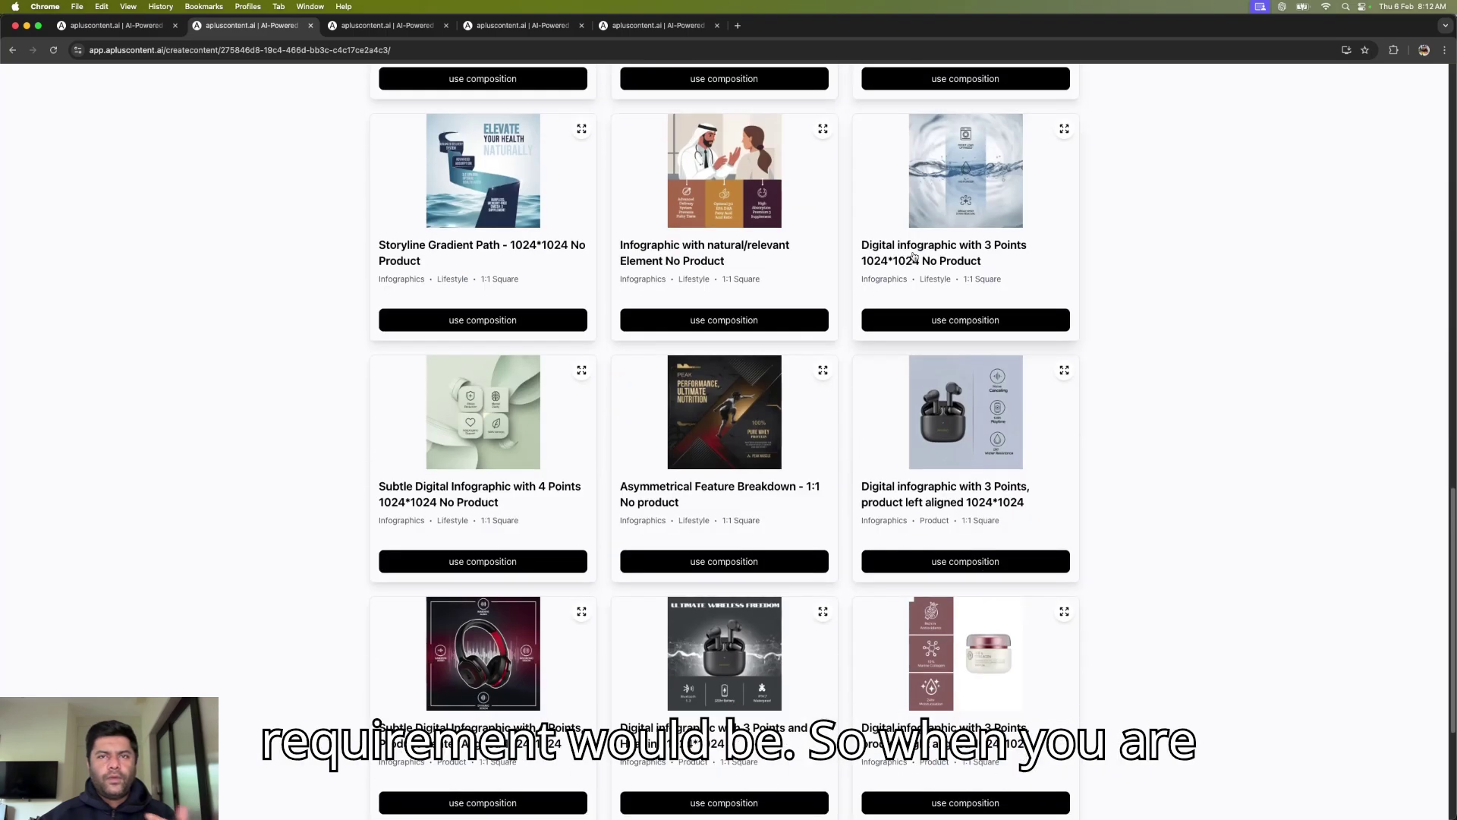
pyautogui.scroll(-2, 913, 257)
pyautogui.scroll(15, 914, 257)
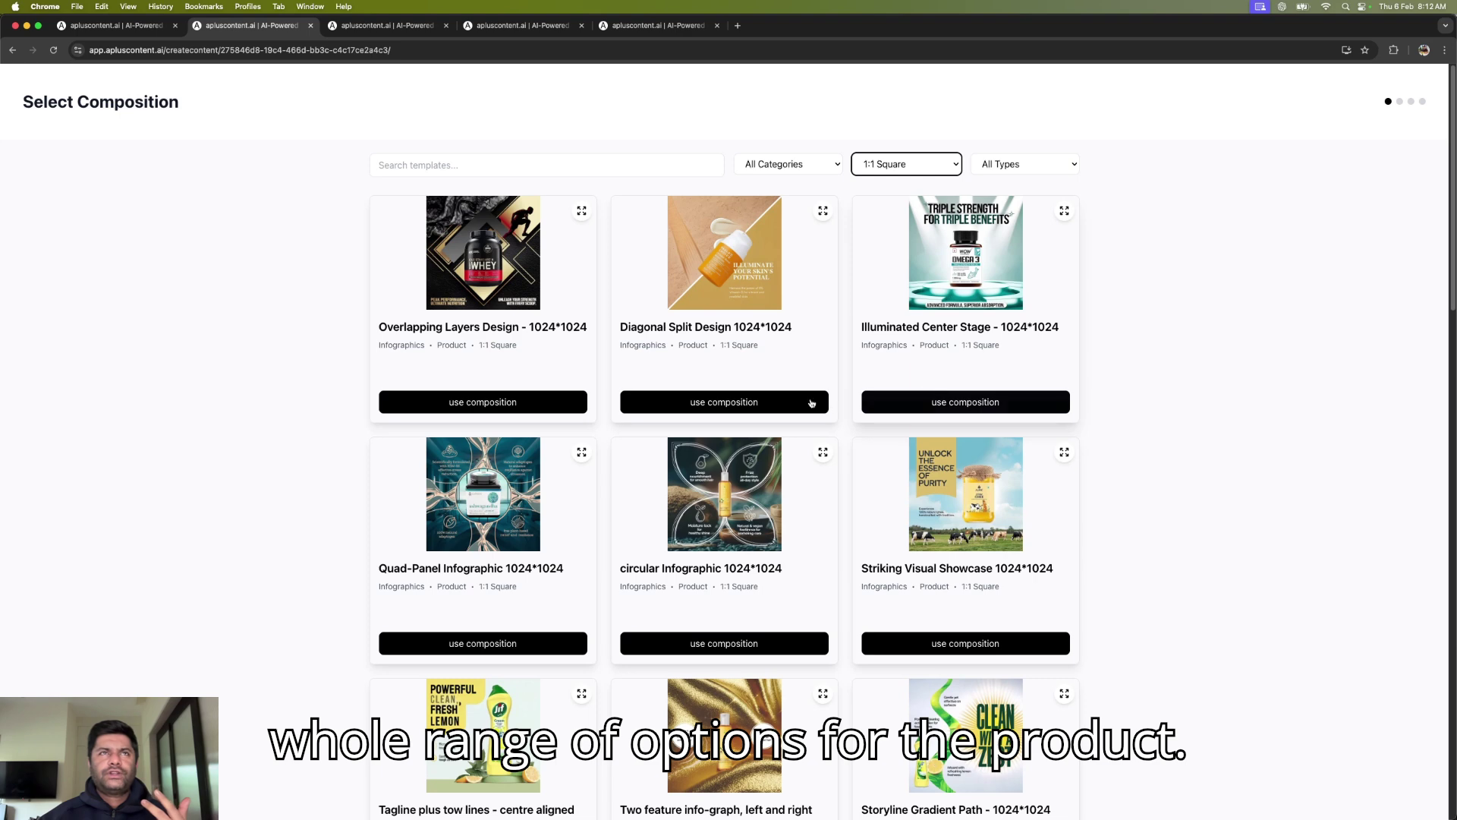
pyautogui.scroll(-3, 639, 339)
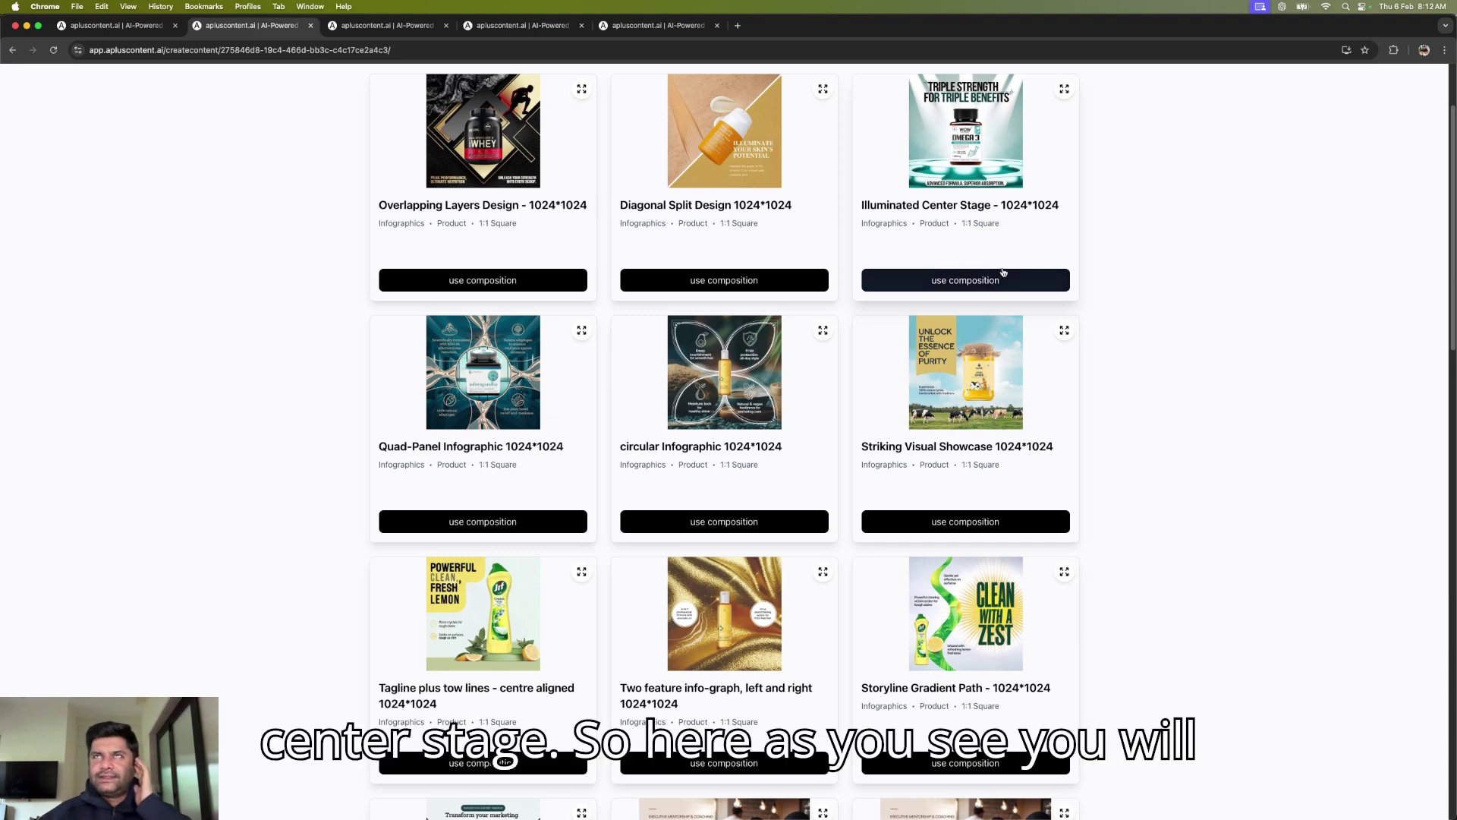
pyautogui.scroll(1, 1003, 271)
pyautogui.click(1063, 142)
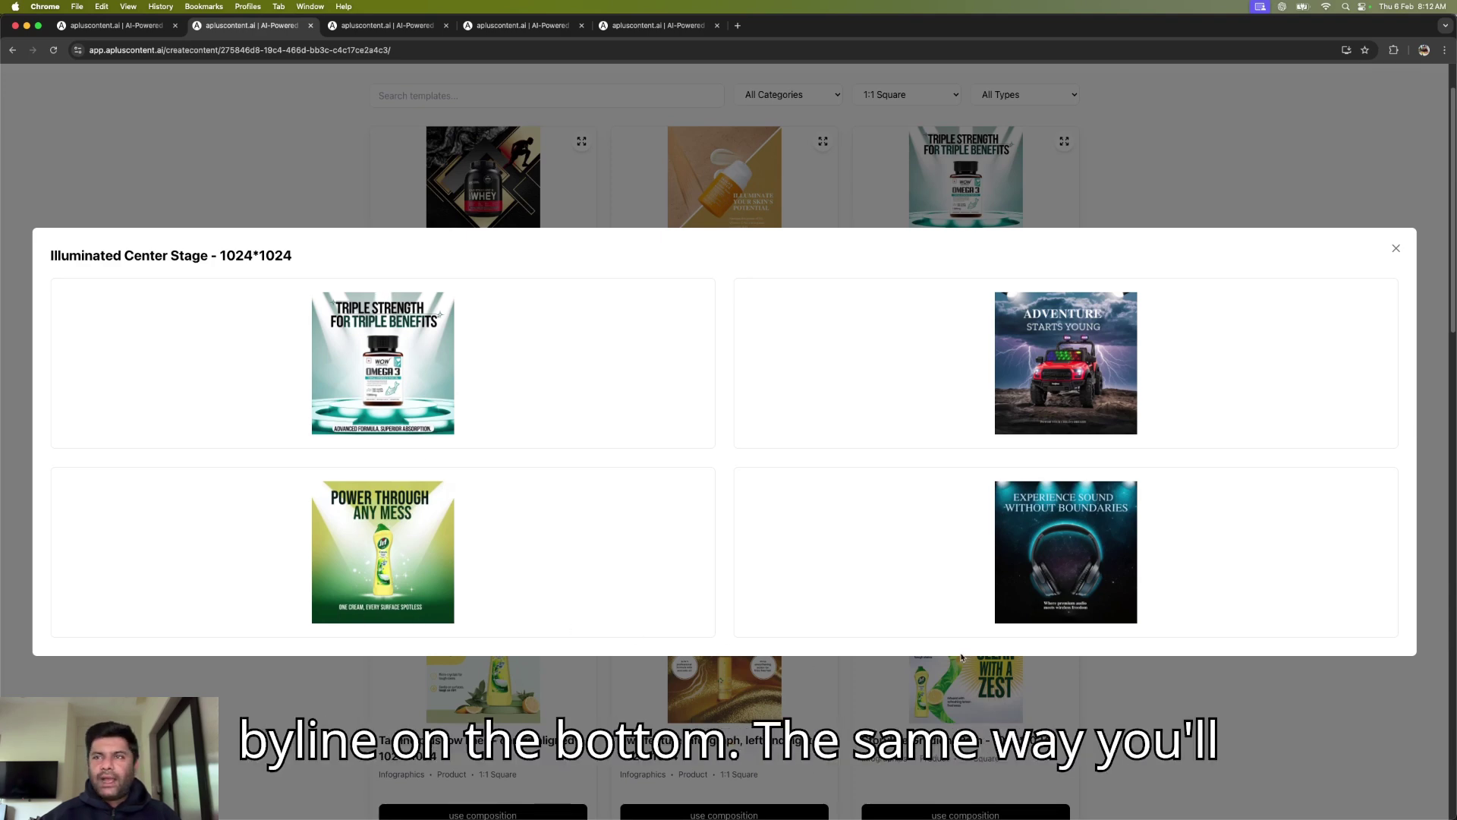
pyautogui.click(1155, 189)
pyautogui.scroll(-1, 812, 480)
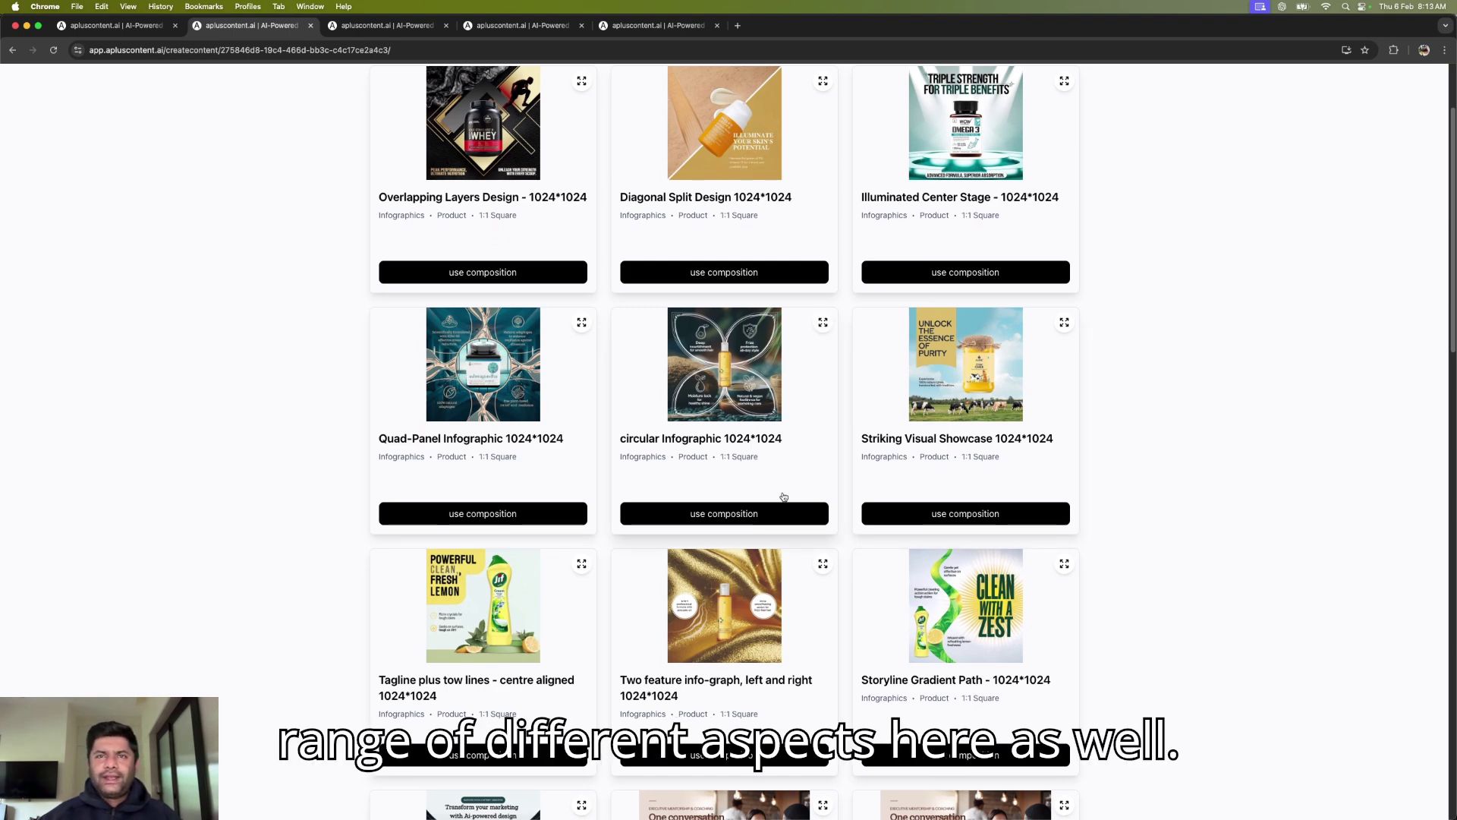
pyautogui.scroll(2, 776, 522)
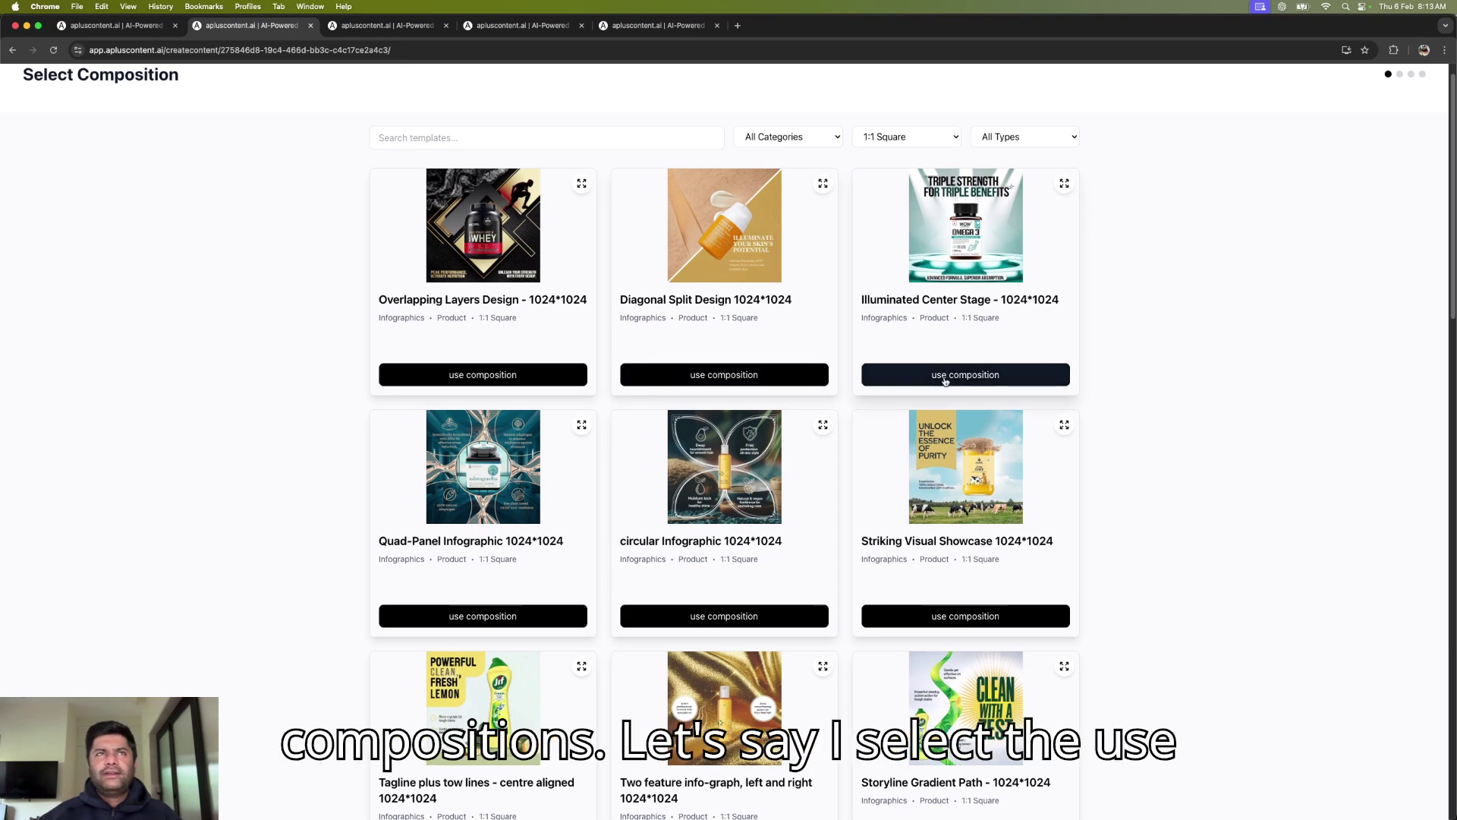
# Step: Use the Illuminated Center Stage composition with the Gold Whey jar image and the product text asset, and get the design brief
pyautogui.click(945, 375)
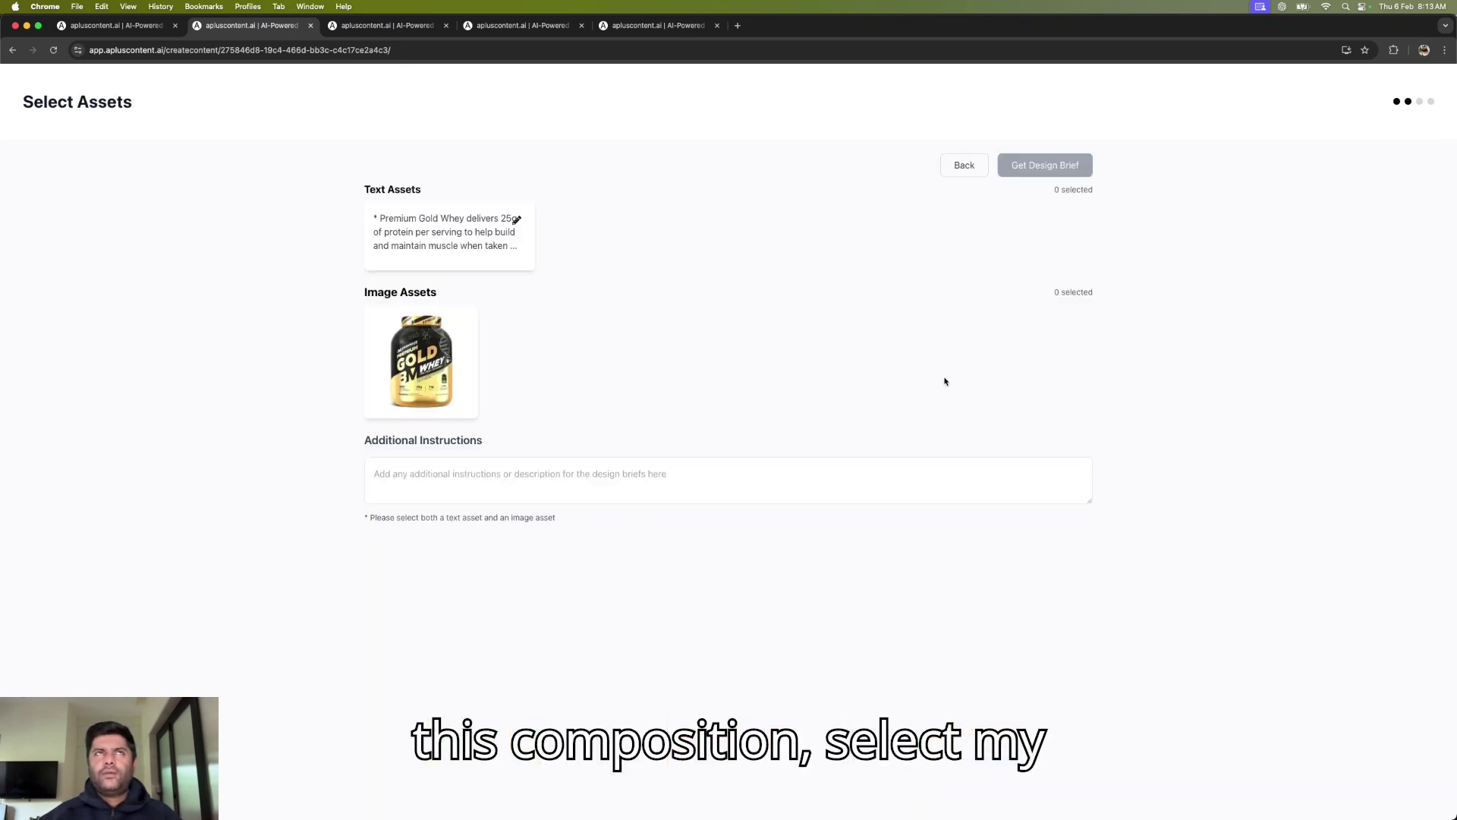
pyautogui.click(455, 309)
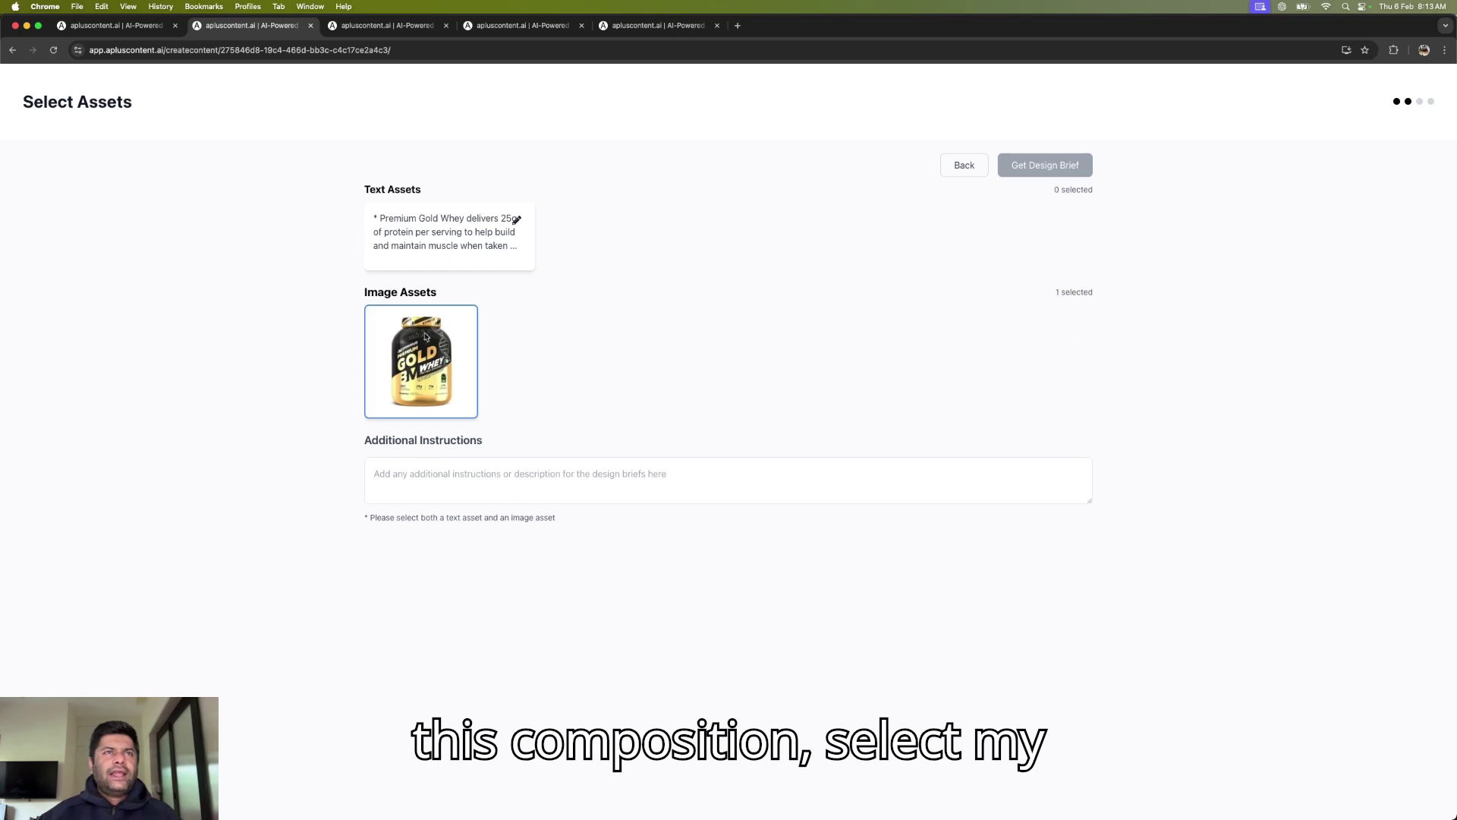
pyautogui.click(486, 232)
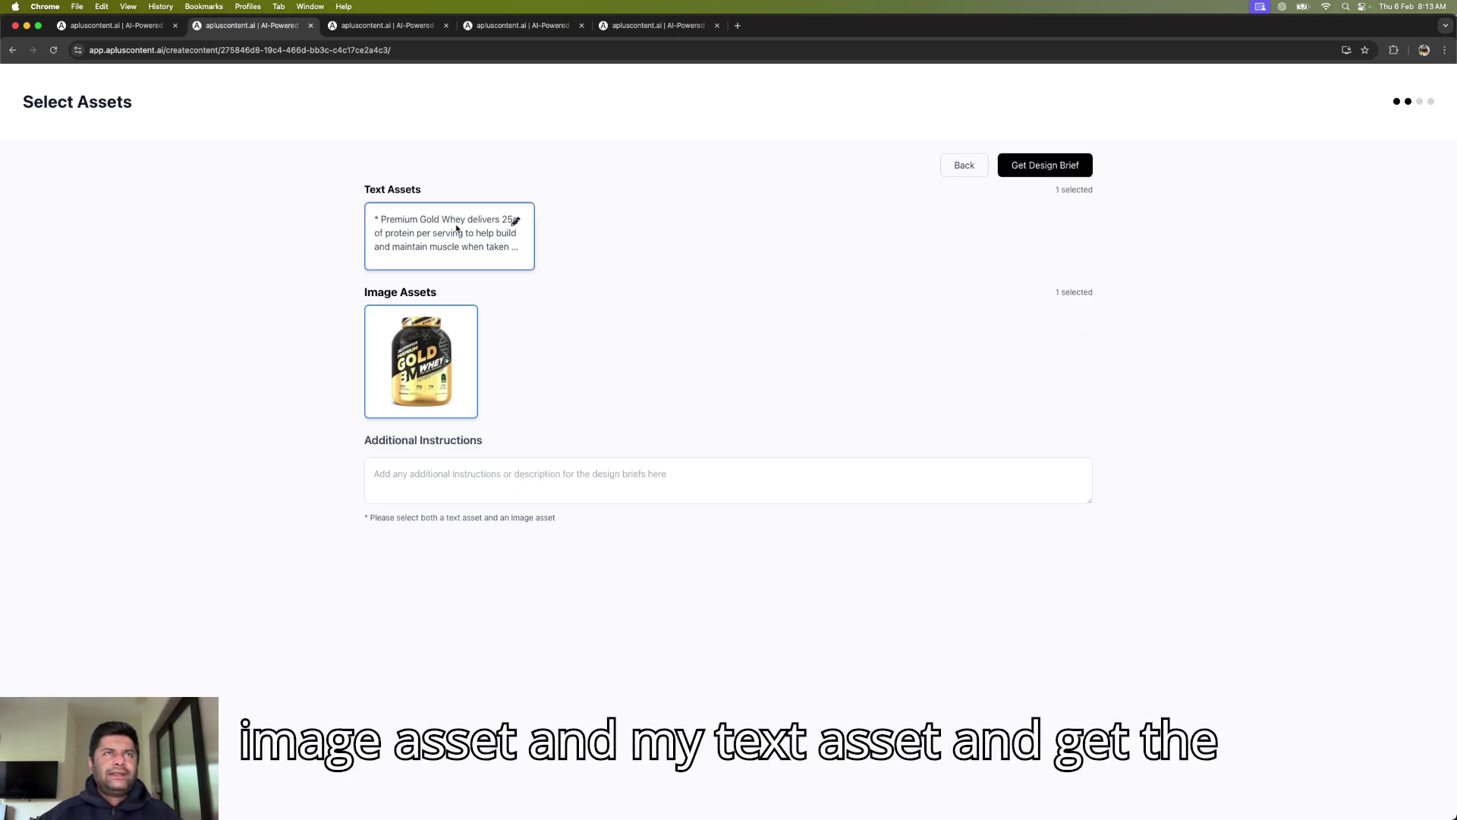
pyautogui.click(1048, 168)
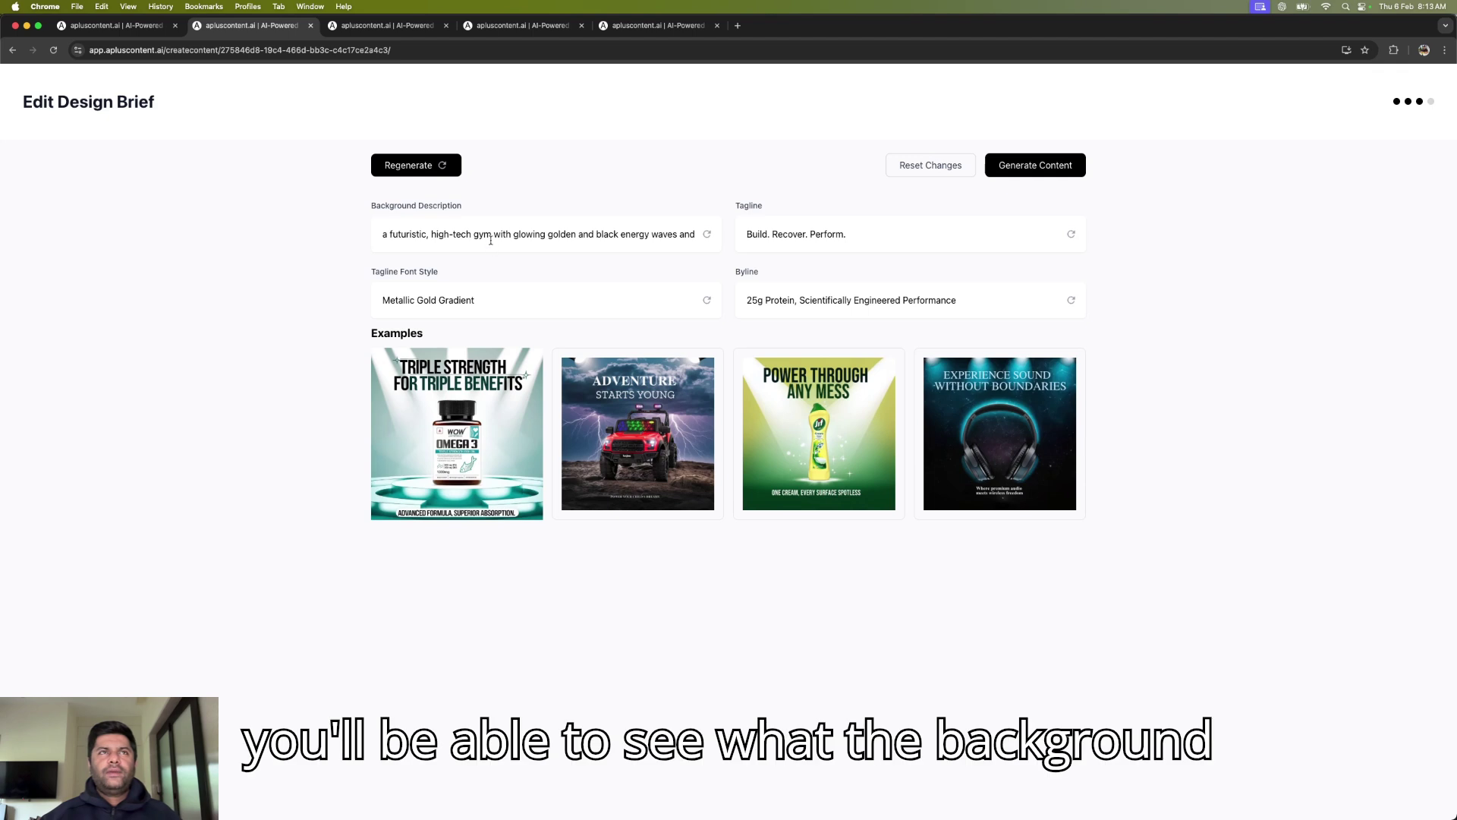
# Step: Review the design brief's background description, tagline, tagline font style and byline fields
pyautogui.click(491, 238)
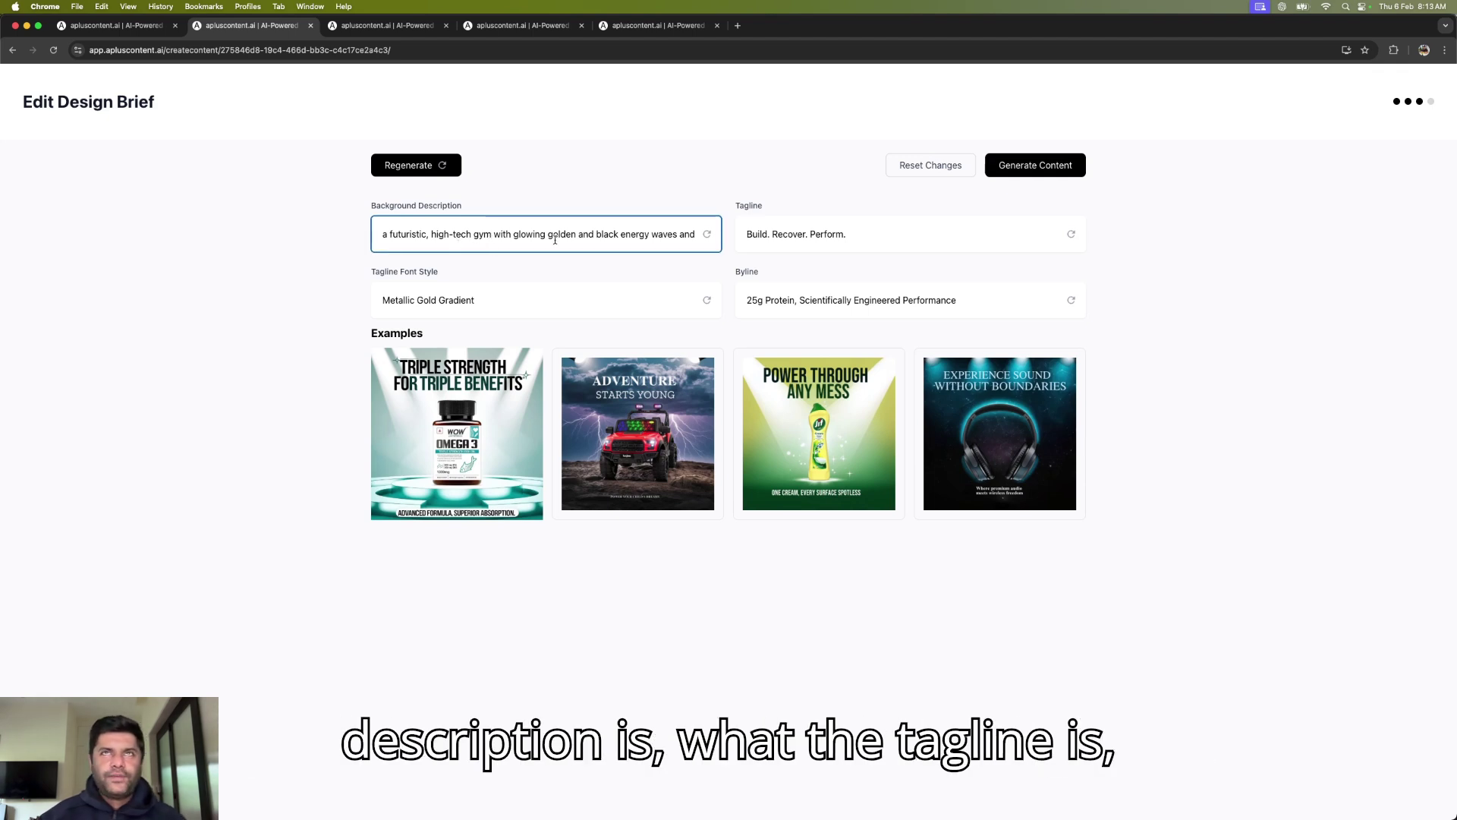
pyautogui.click(803, 235)
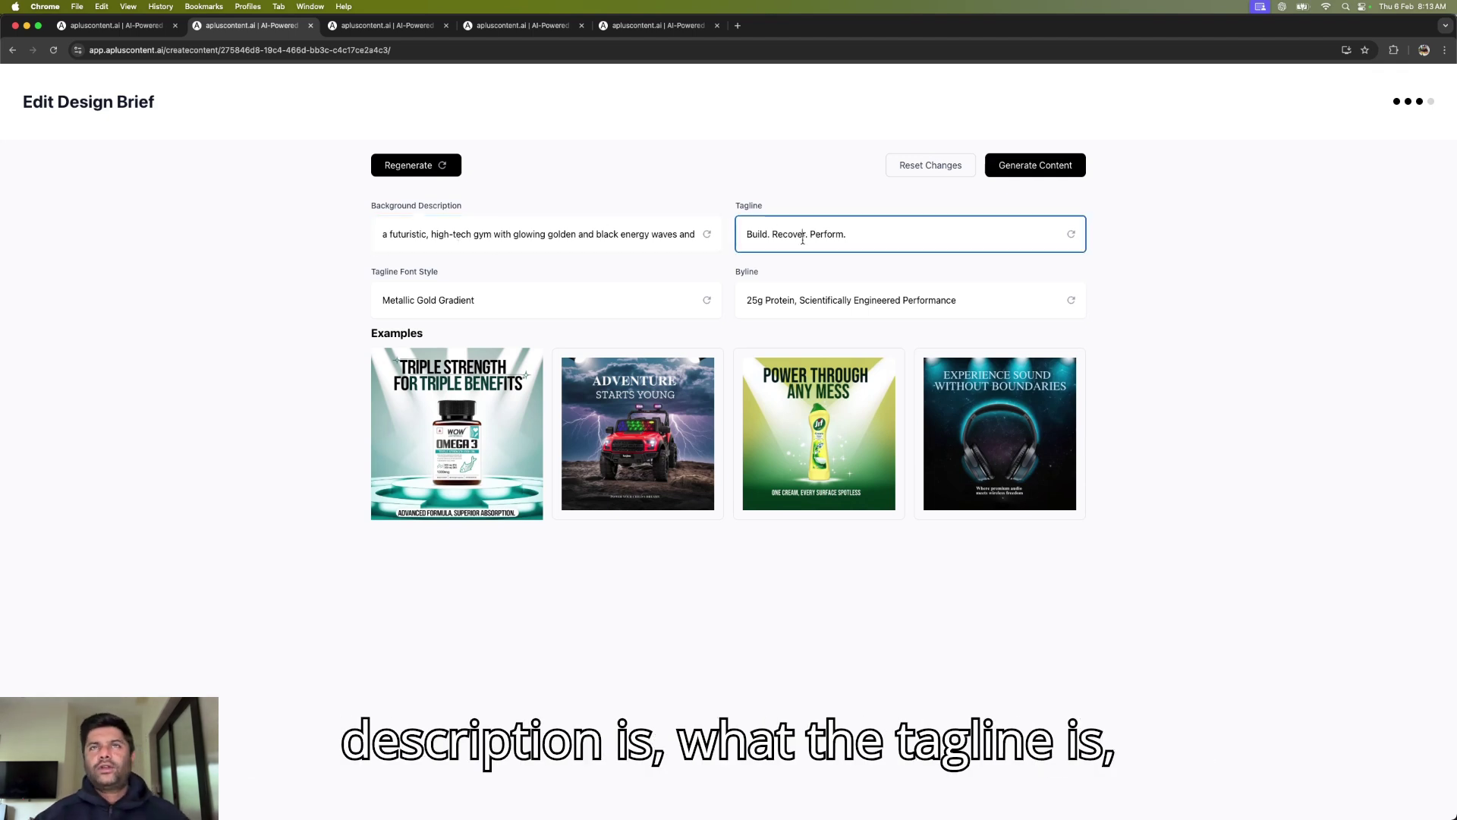
pyautogui.click(525, 305)
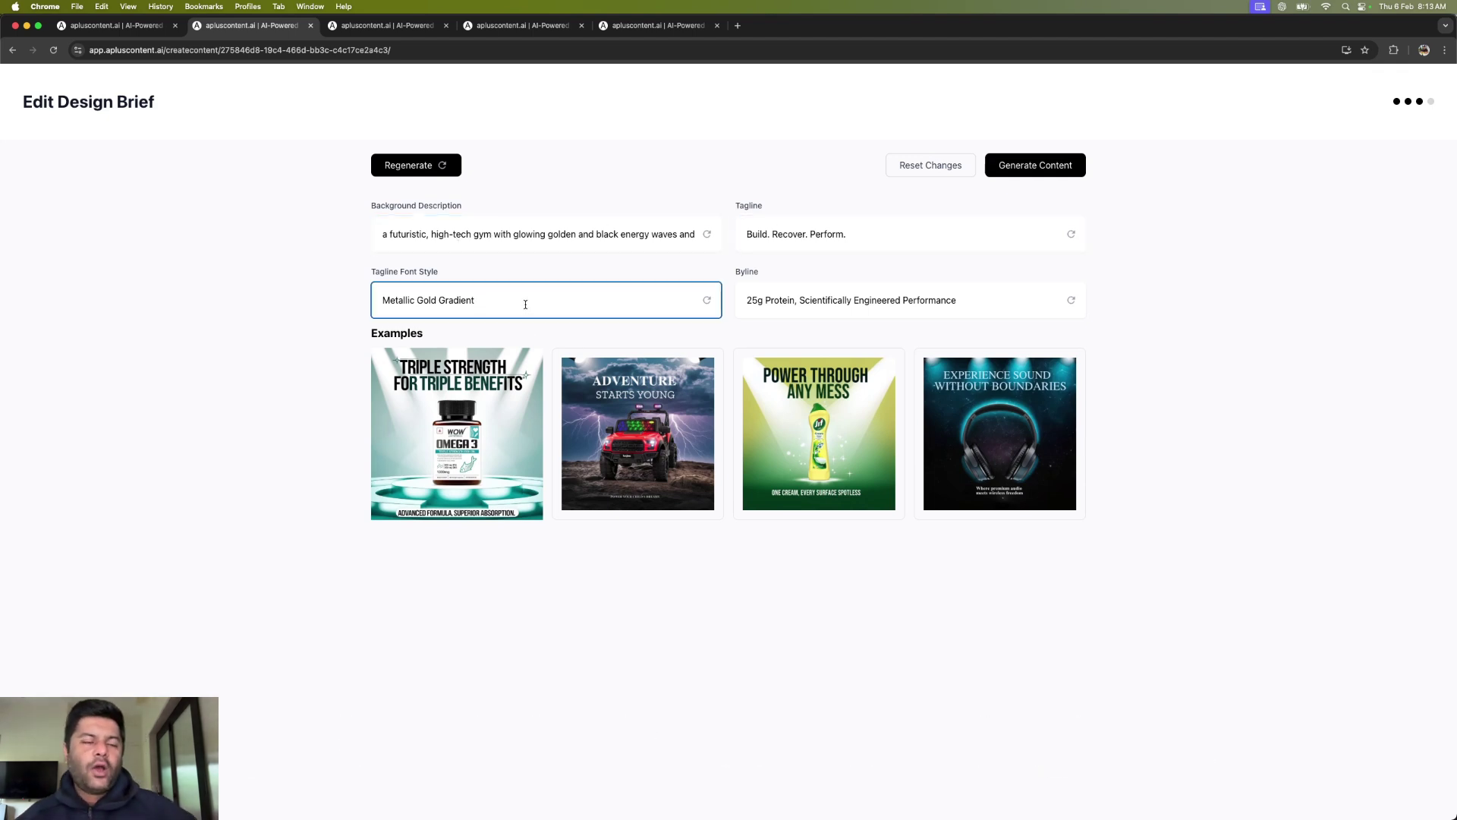
pyautogui.click(839, 295)
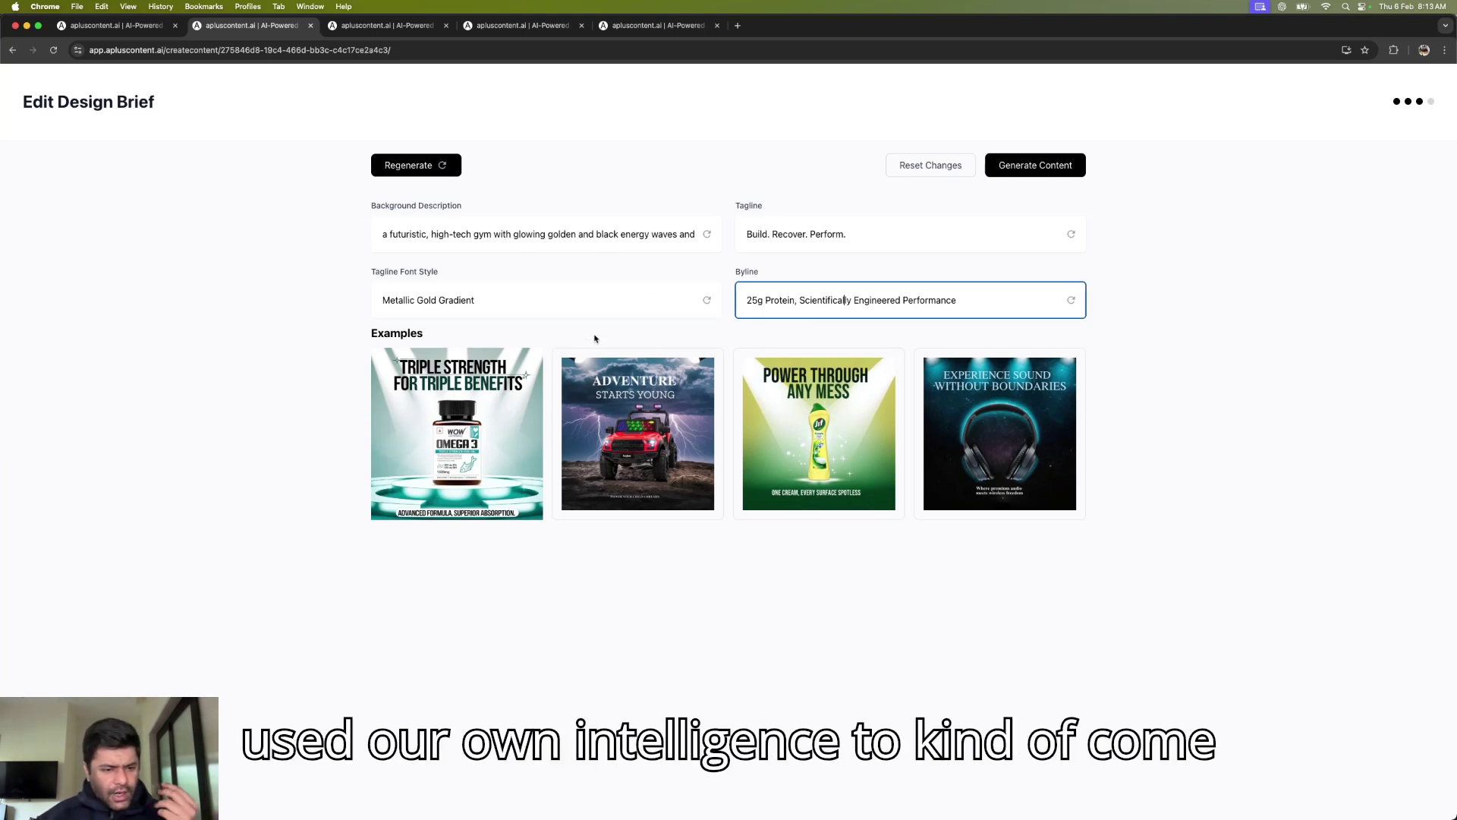
pyautogui.click(522, 233)
pyautogui.click(827, 231)
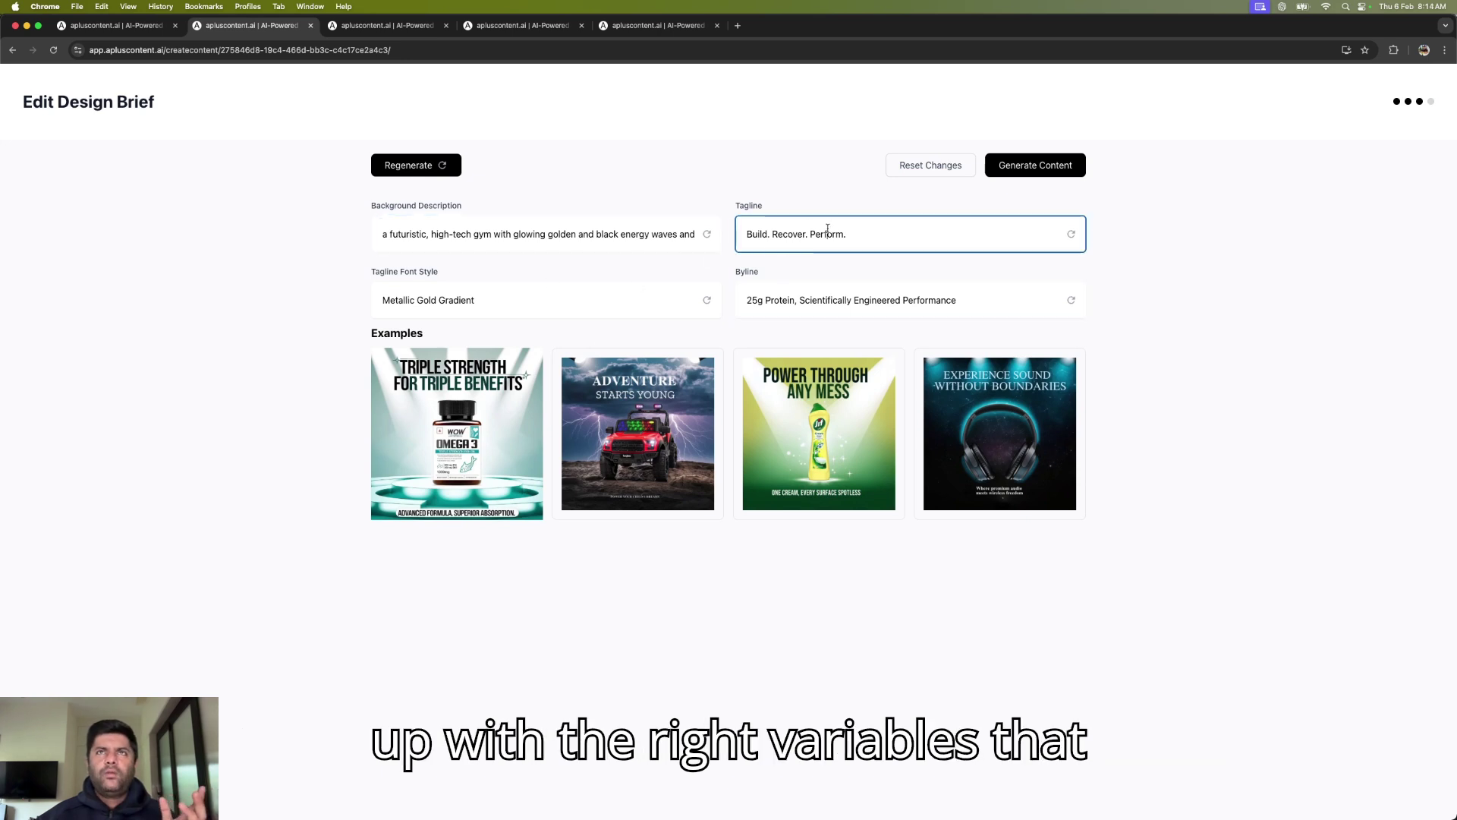
# Step: Read the full background description in the design brief through to its end
pyautogui.click(556, 248)
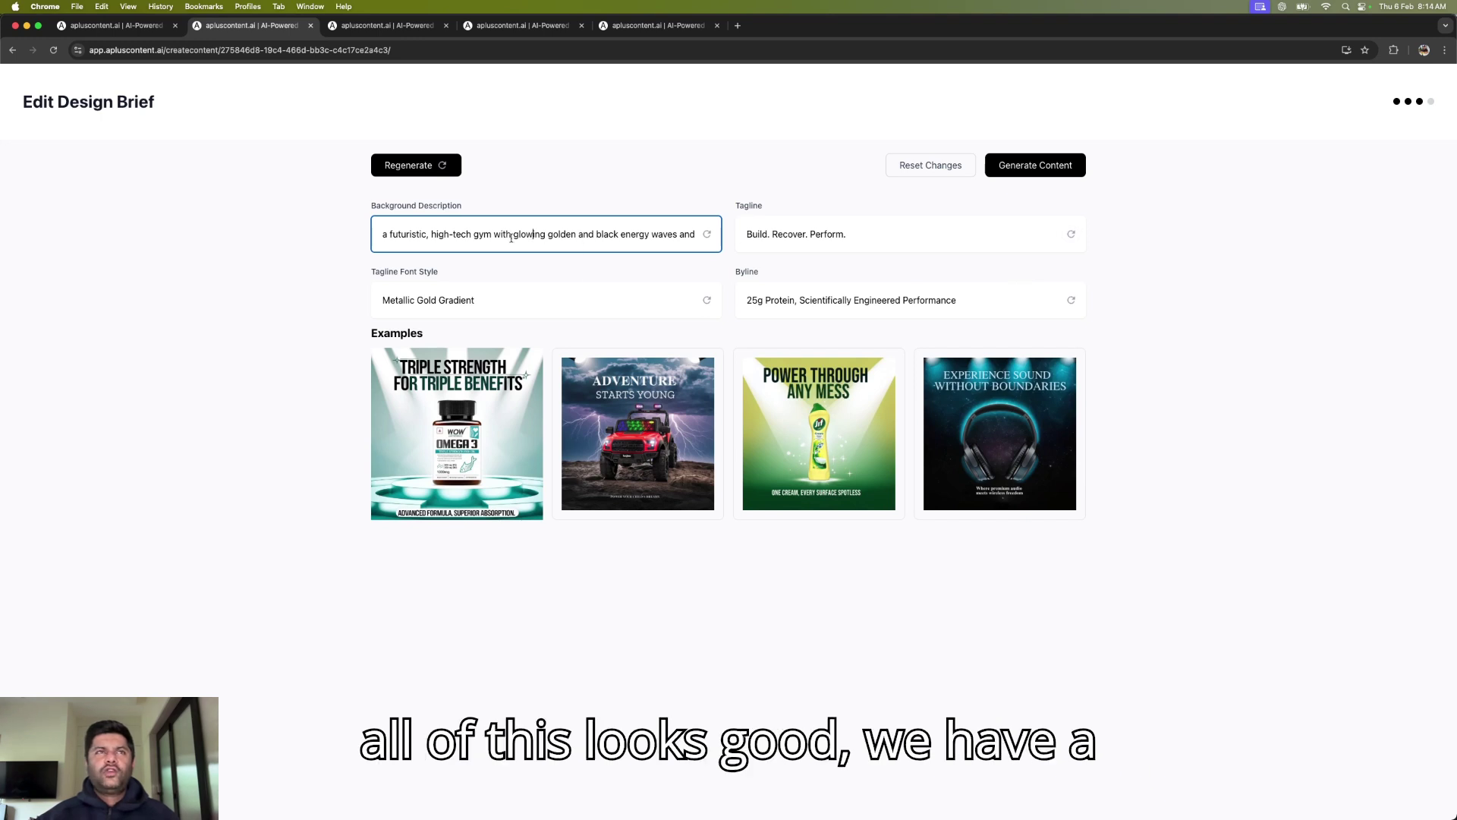
pyautogui.click(534, 235)
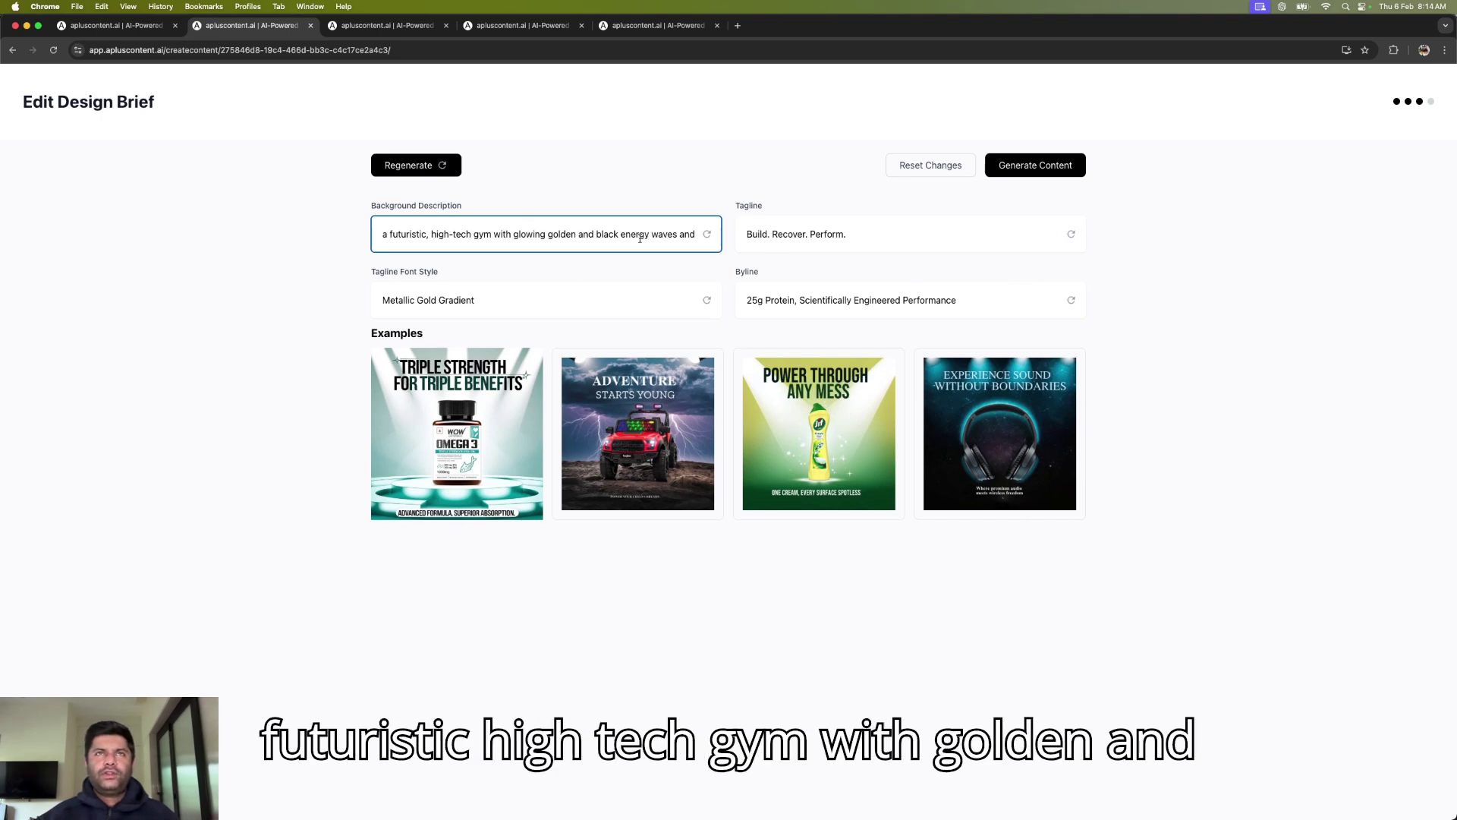
pyautogui.press('Right')
pyautogui.press('Right')
pyautogui.press('Right')
pyautogui.press('Right')
pyautogui.press('Right')
pyautogui.press('Right')
pyautogui.press('Right')
pyautogui.press('Right')
pyautogui.press('Right')
pyautogui.press('Right')
pyautogui.press('Right')
pyautogui.press('Right')
pyautogui.press('Right')
pyautogui.press('Right')
pyautogui.press('Right')
pyautogui.press('Right')
pyautogui.press('Right')
pyautogui.press('Right')
pyautogui.press('Right')
pyautogui.press('Right')
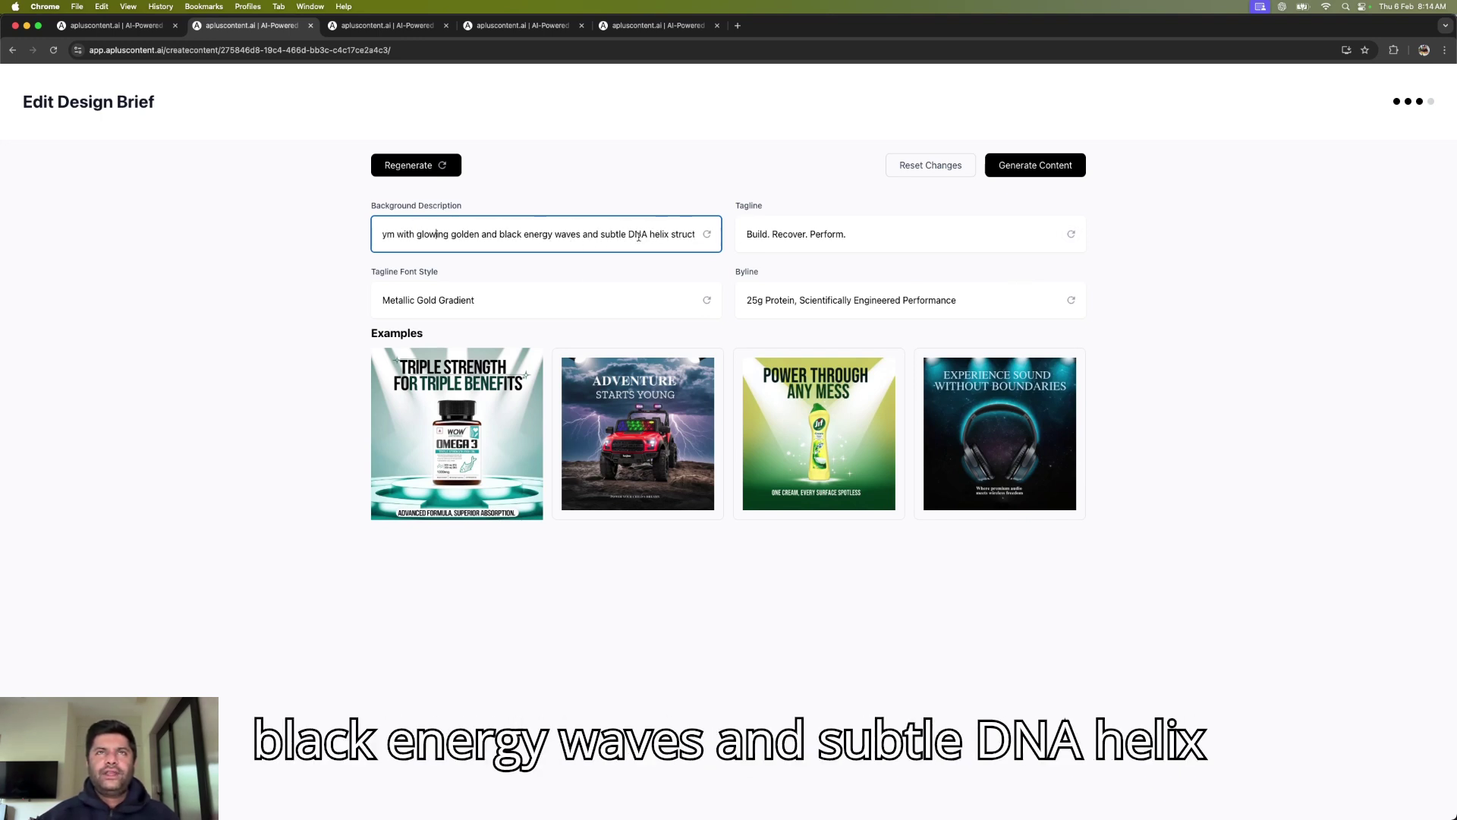
pyautogui.write('s')
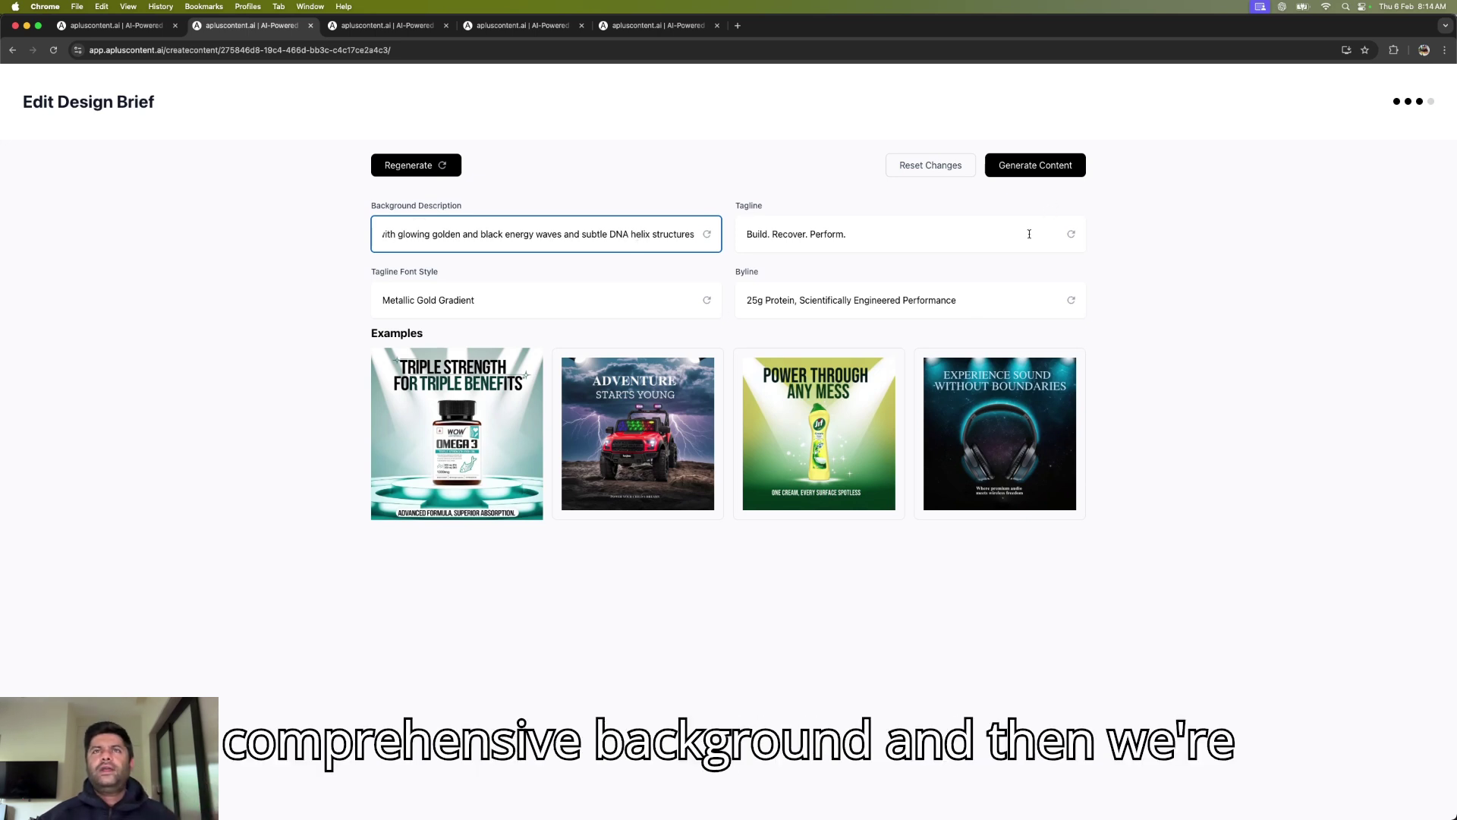
# Step: Generate the content from the design brief and open the generated image on the canvas in its browser tab
pyautogui.click(1042, 167)
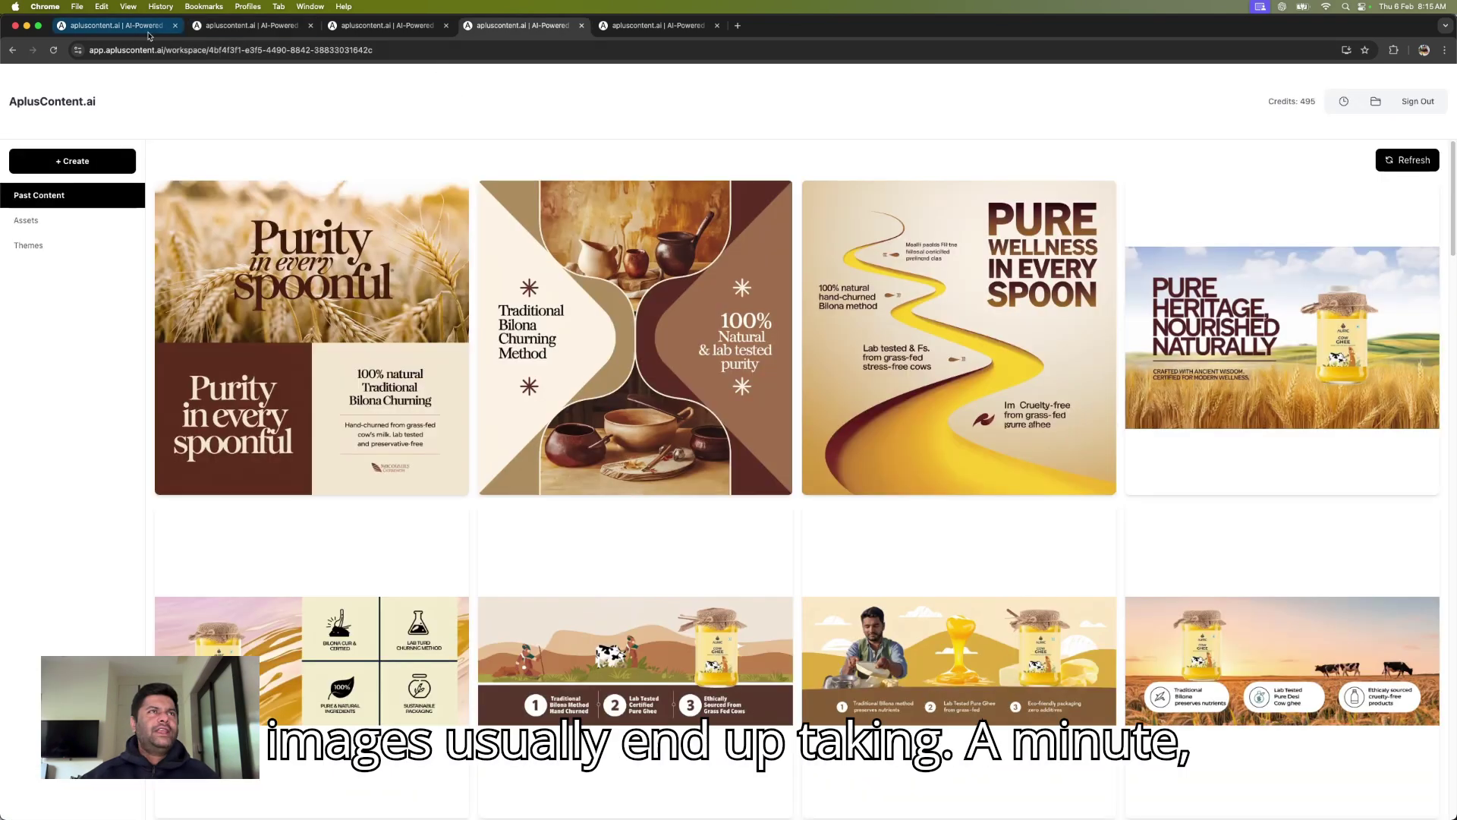
pyautogui.click(212, 33)
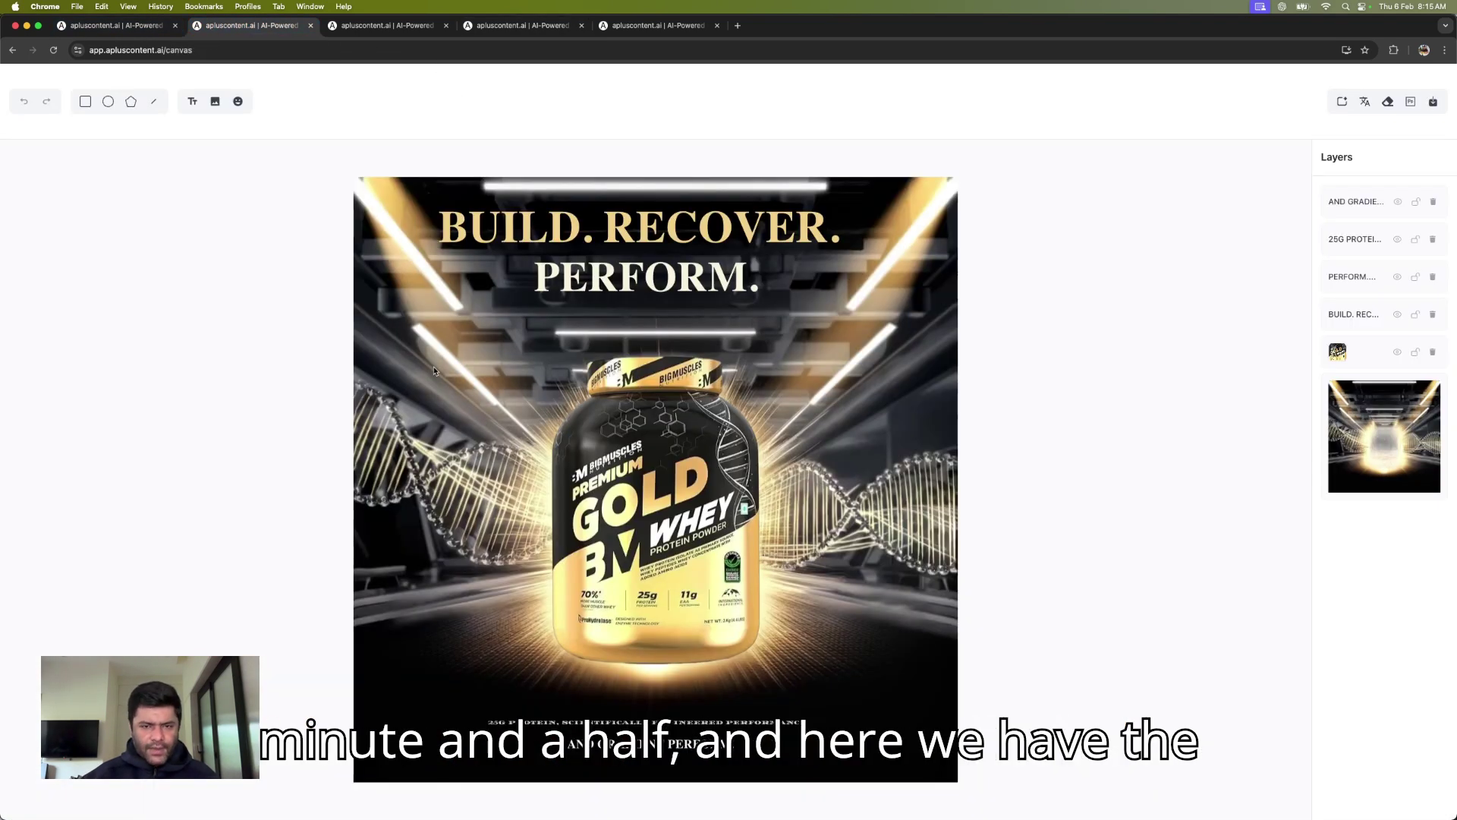
# Step: Nudge the jar to about X 335, Y 304 and slightly reposition the "BUILD. RECOVER." and "PERFORM." tagline lines
pyautogui.click(636, 544)
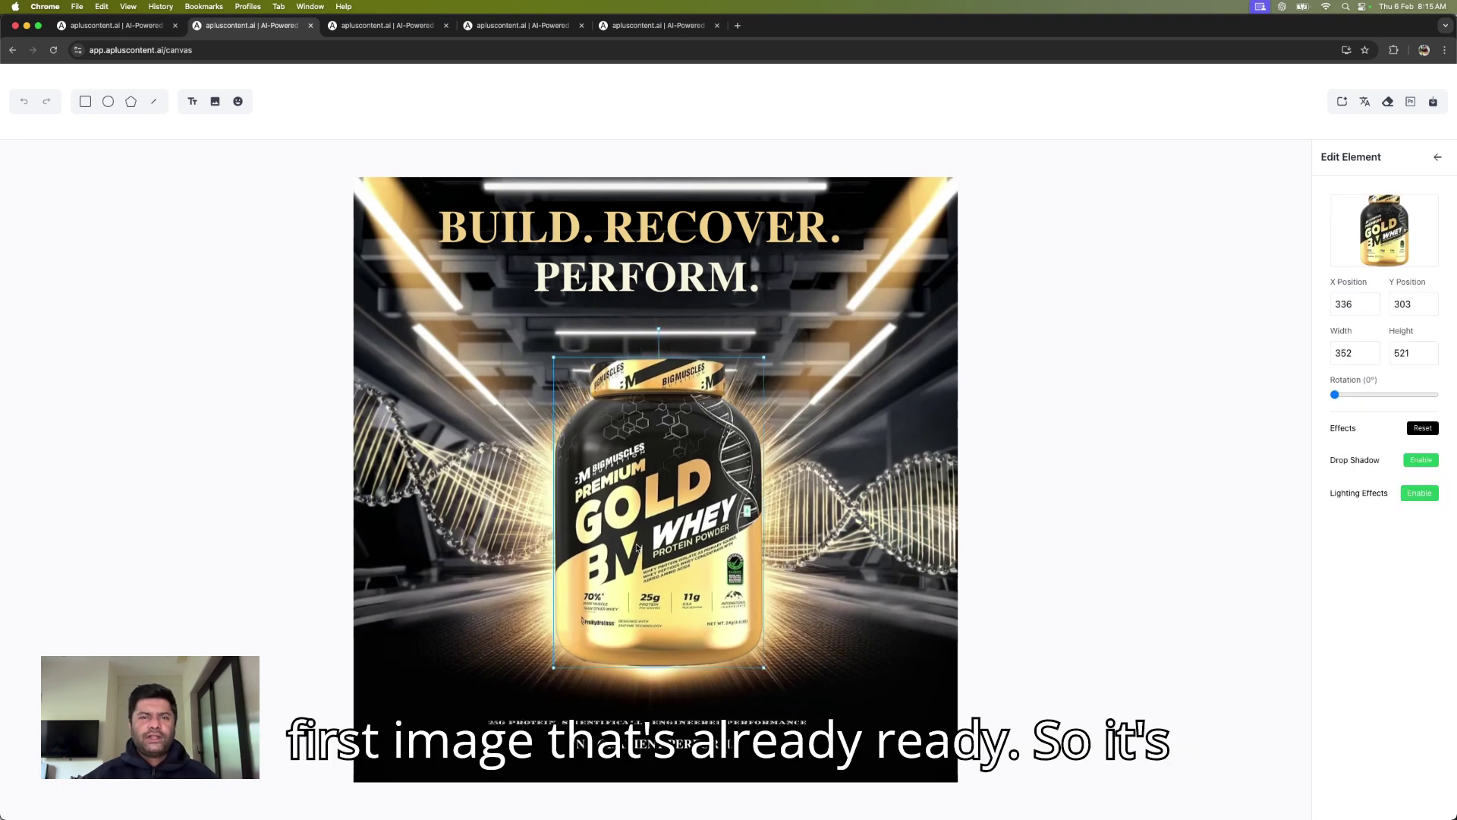
pyautogui.moveTo(693, 637); pyautogui.dragTo(688, 635)
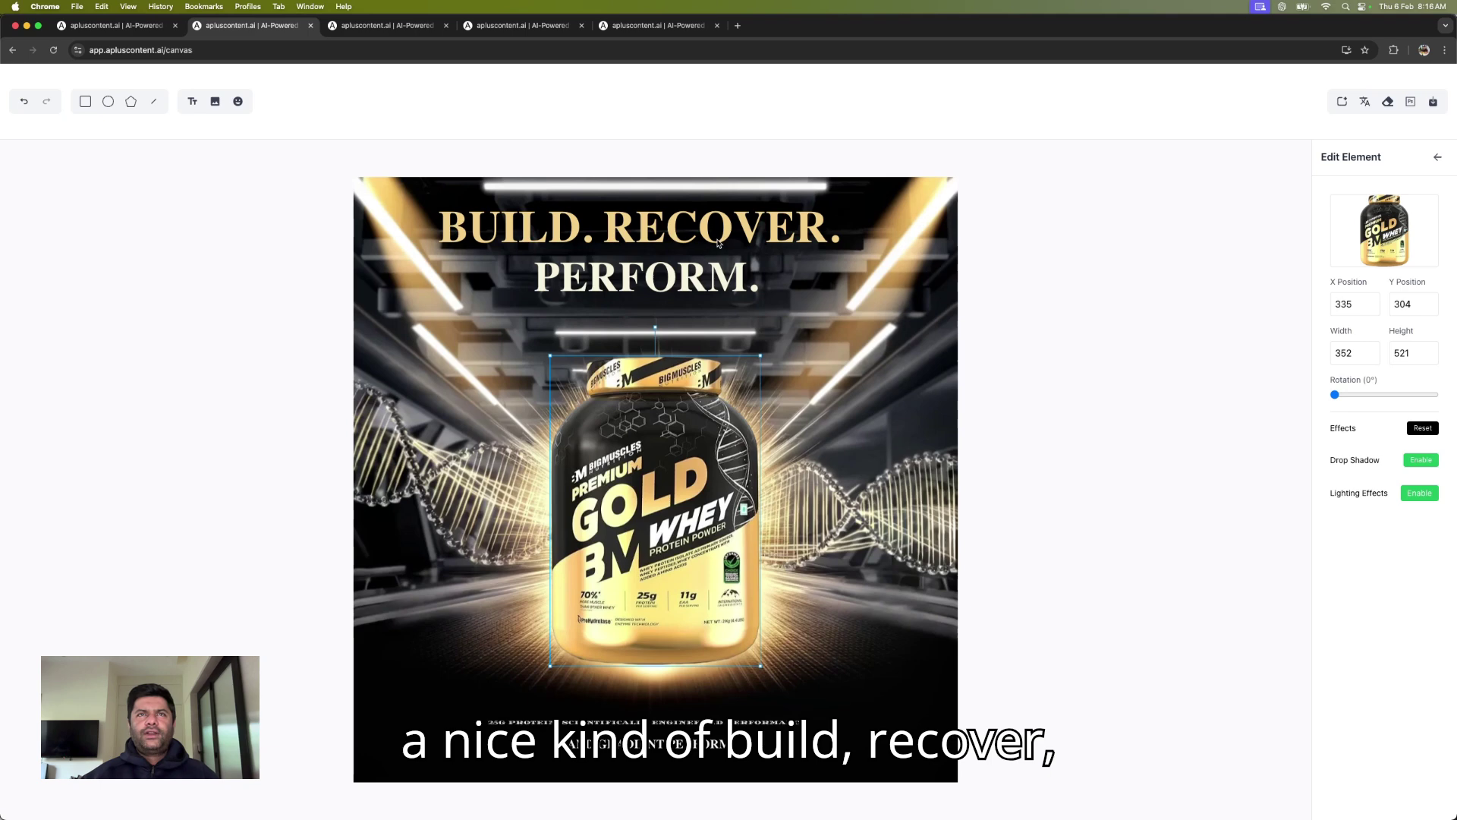
pyautogui.click(718, 243)
pyautogui.click(735, 278)
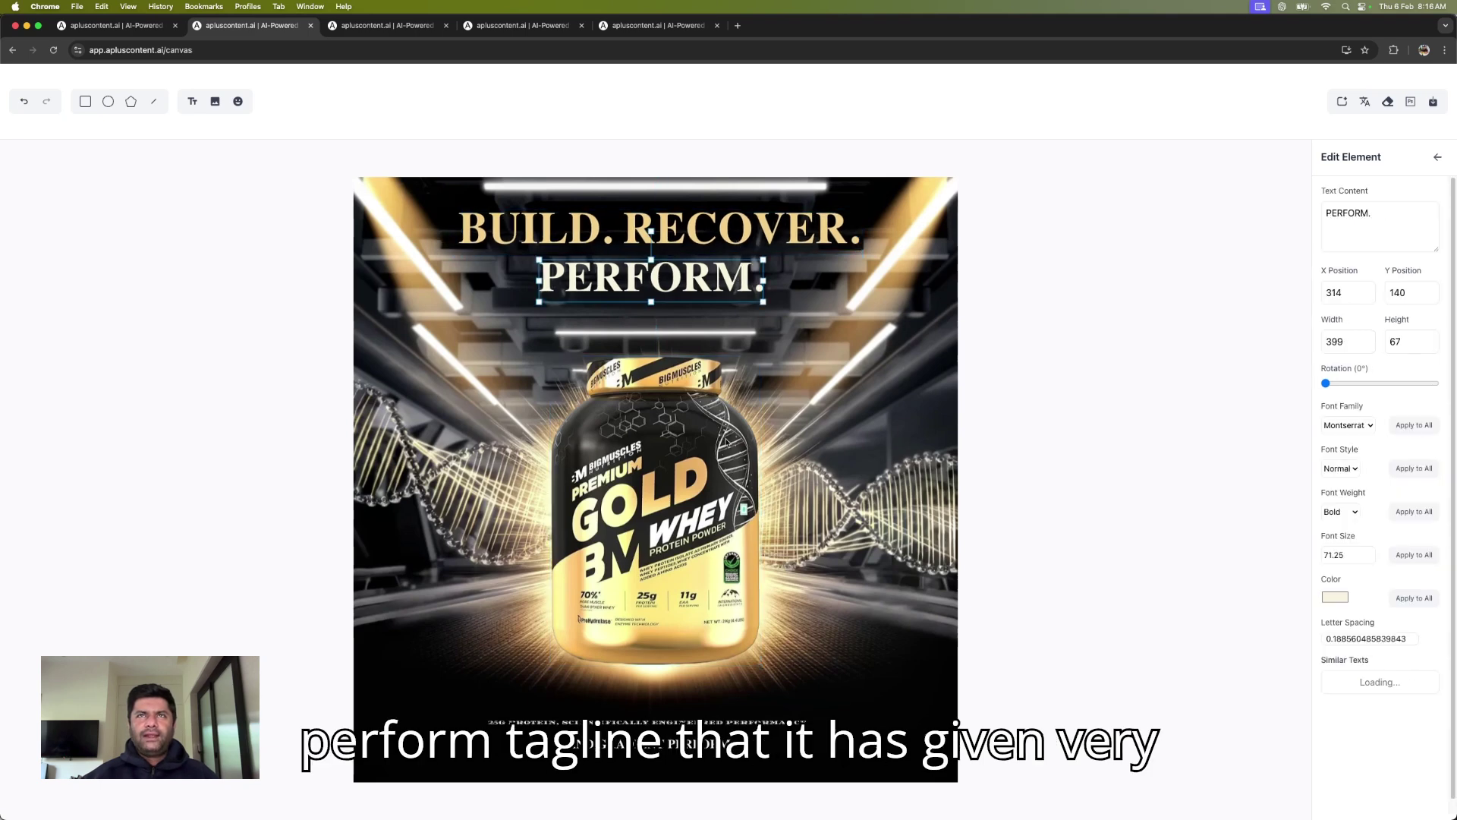
pyautogui.click(688, 214)
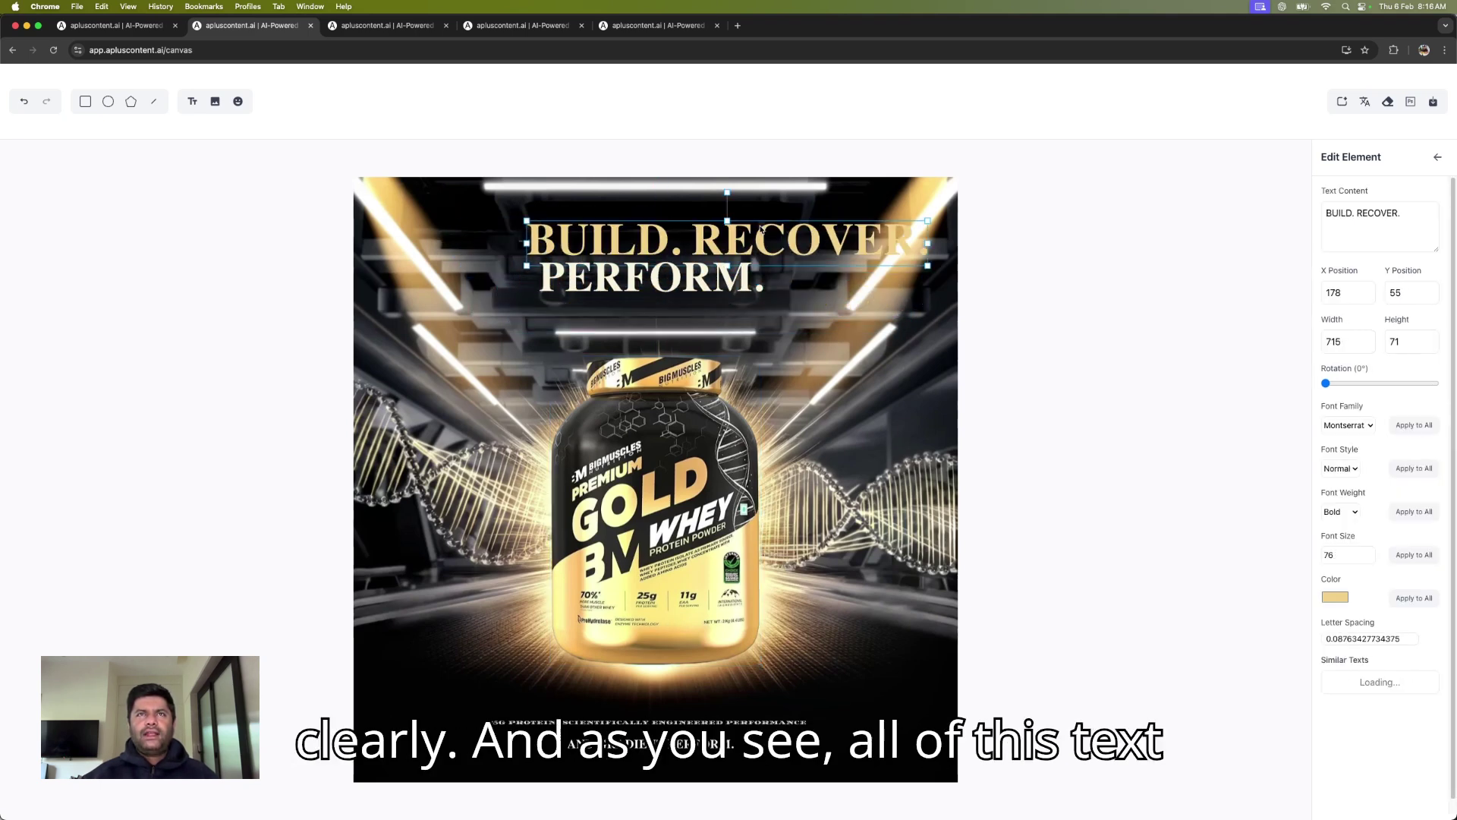
pyautogui.click(671, 283)
# Step: Move the "25G PROTEIN" byline up to about X 236, Y 890 and replace its text with "asdasdas"
pyautogui.click(640, 714)
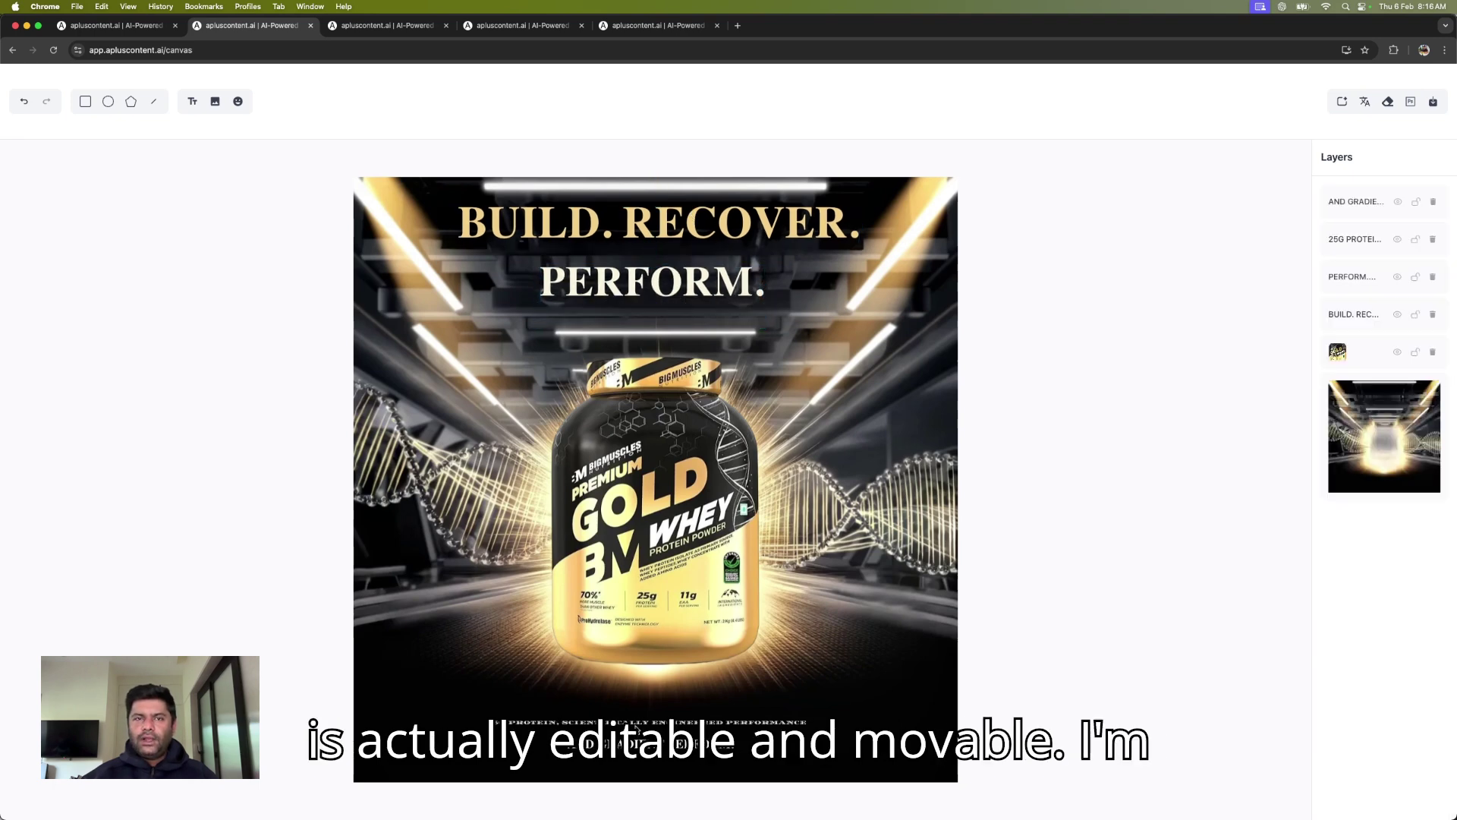
pyautogui.click(639, 716)
pyautogui.moveTo(638, 716); pyautogui.dragTo(643, 699)
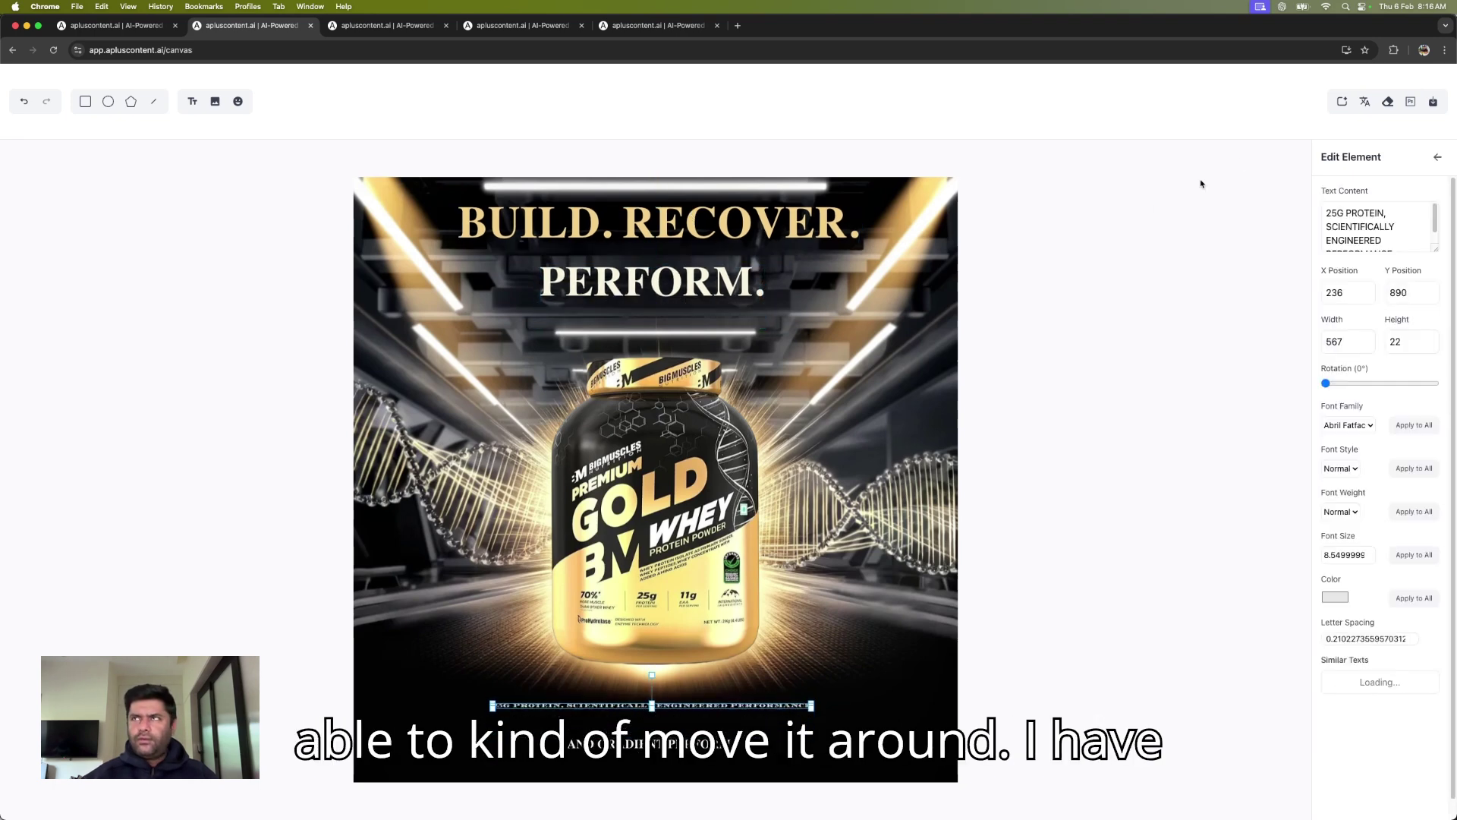
pyautogui.tripleClick(1361, 224)
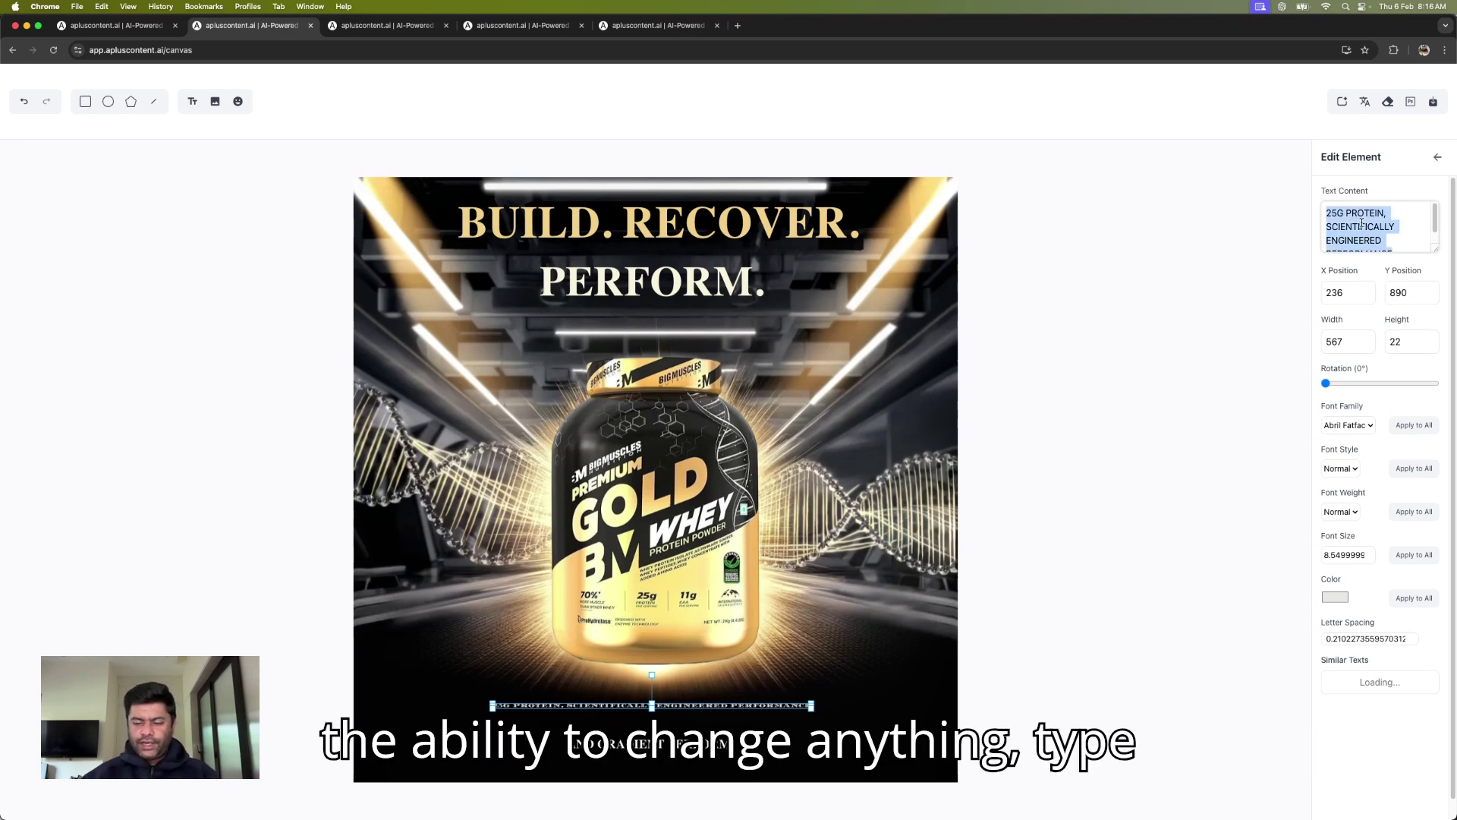
pyautogui.write('asdasdas')
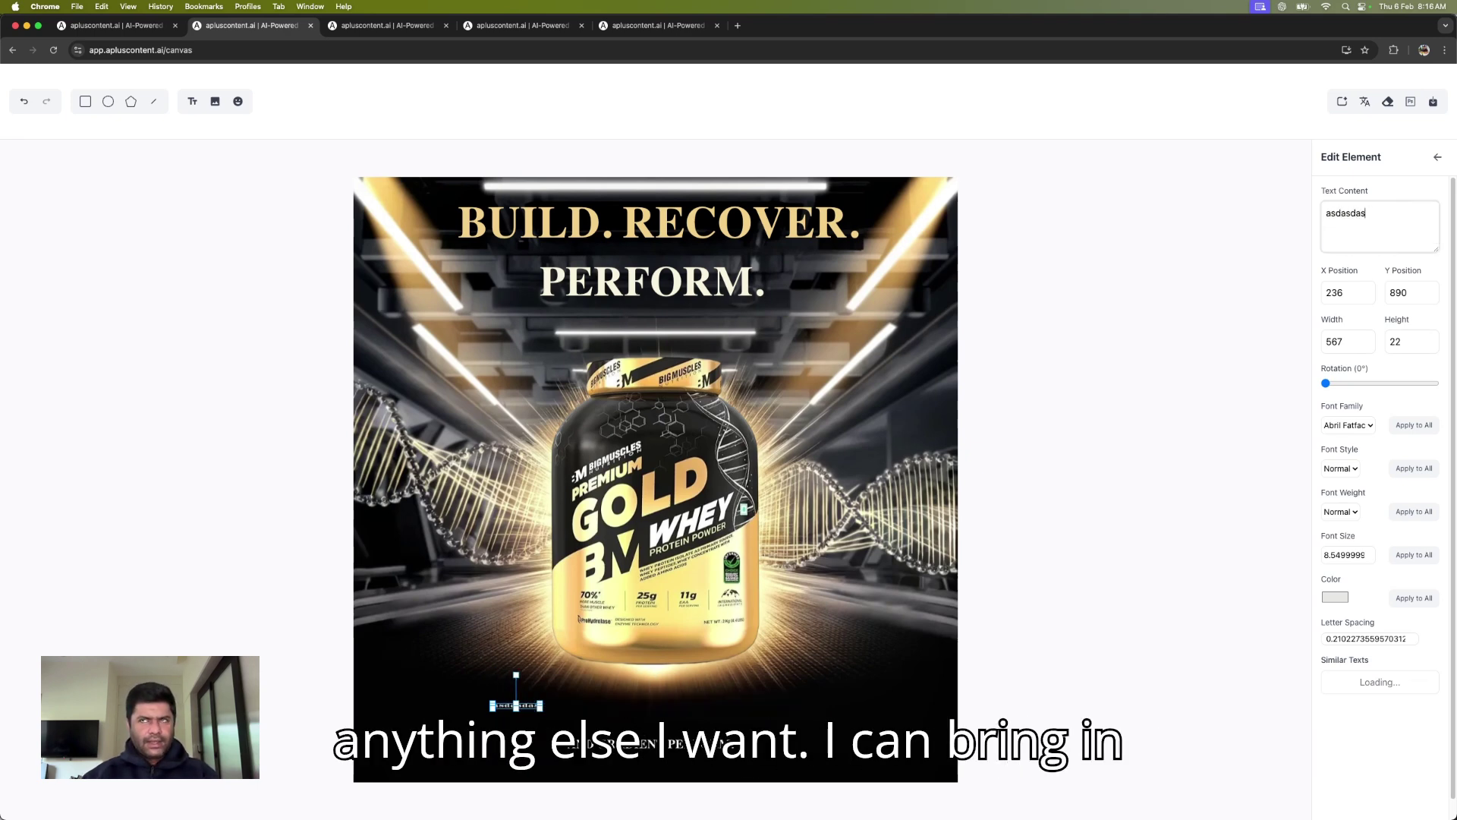
# Step: Clear the "asdasdas" text content from the byline below the jar
pyautogui.hotkey('ctrl', 'a')
pyautogui.press('BackSpace')
pyautogui.click(347, 277)
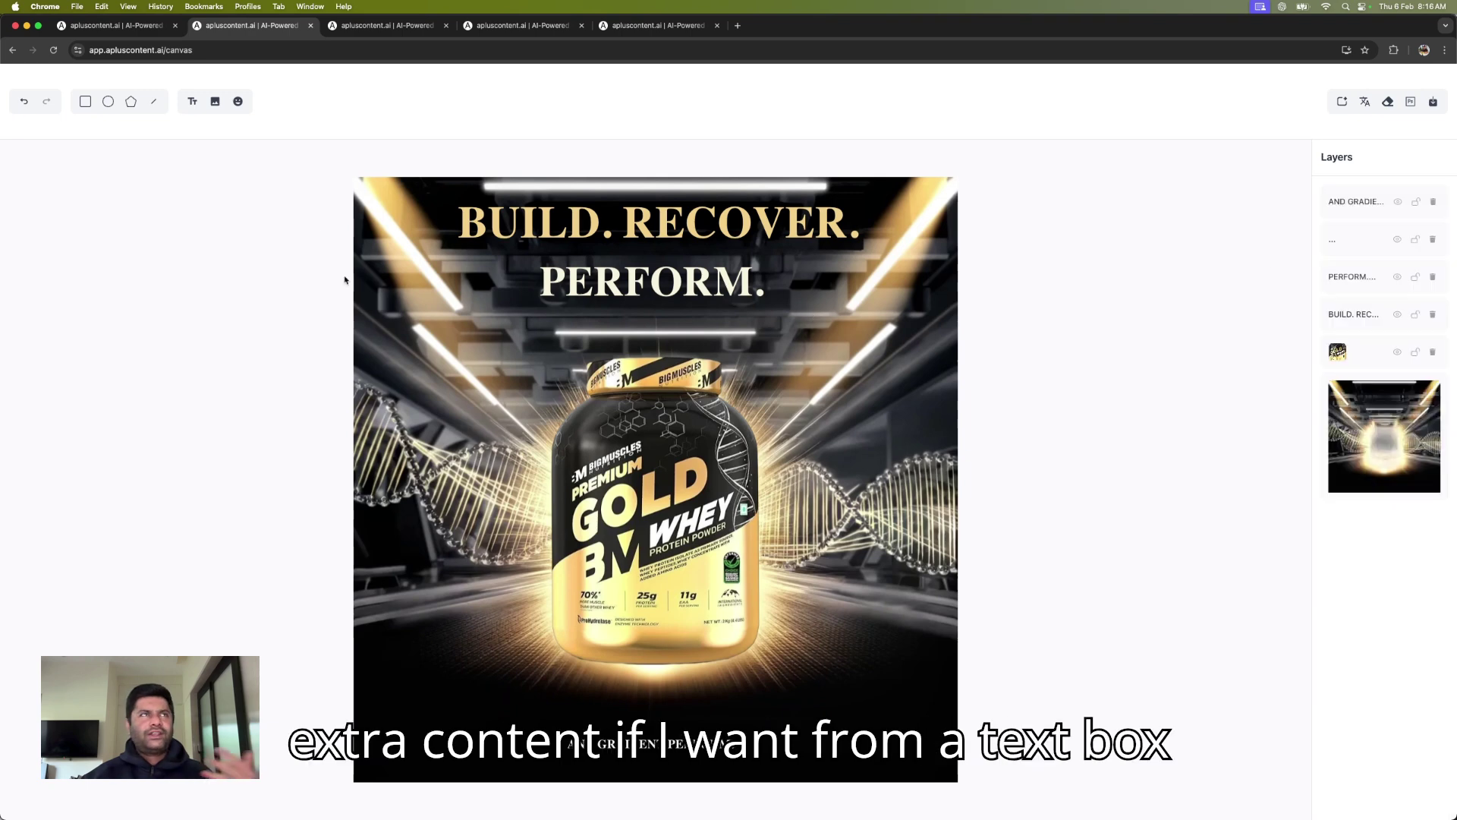
# Step: Add a "New Text" text box and place it over the jar's lower right at about X 626, Y 629
pyautogui.click(192, 100)
pyautogui.moveTo(684, 491); pyautogui.dragTo(925, 598)
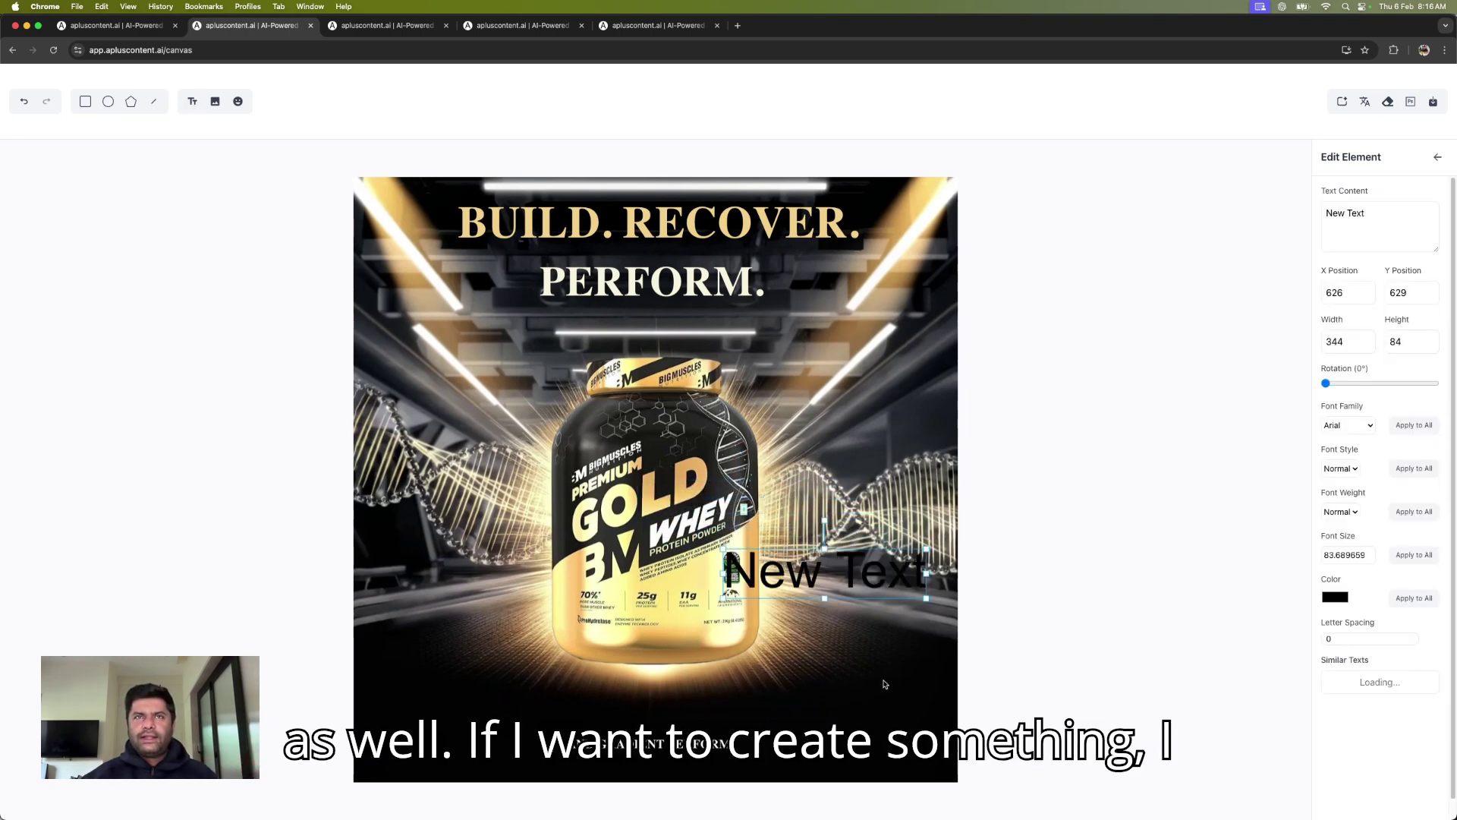
pyautogui.click(476, 437)
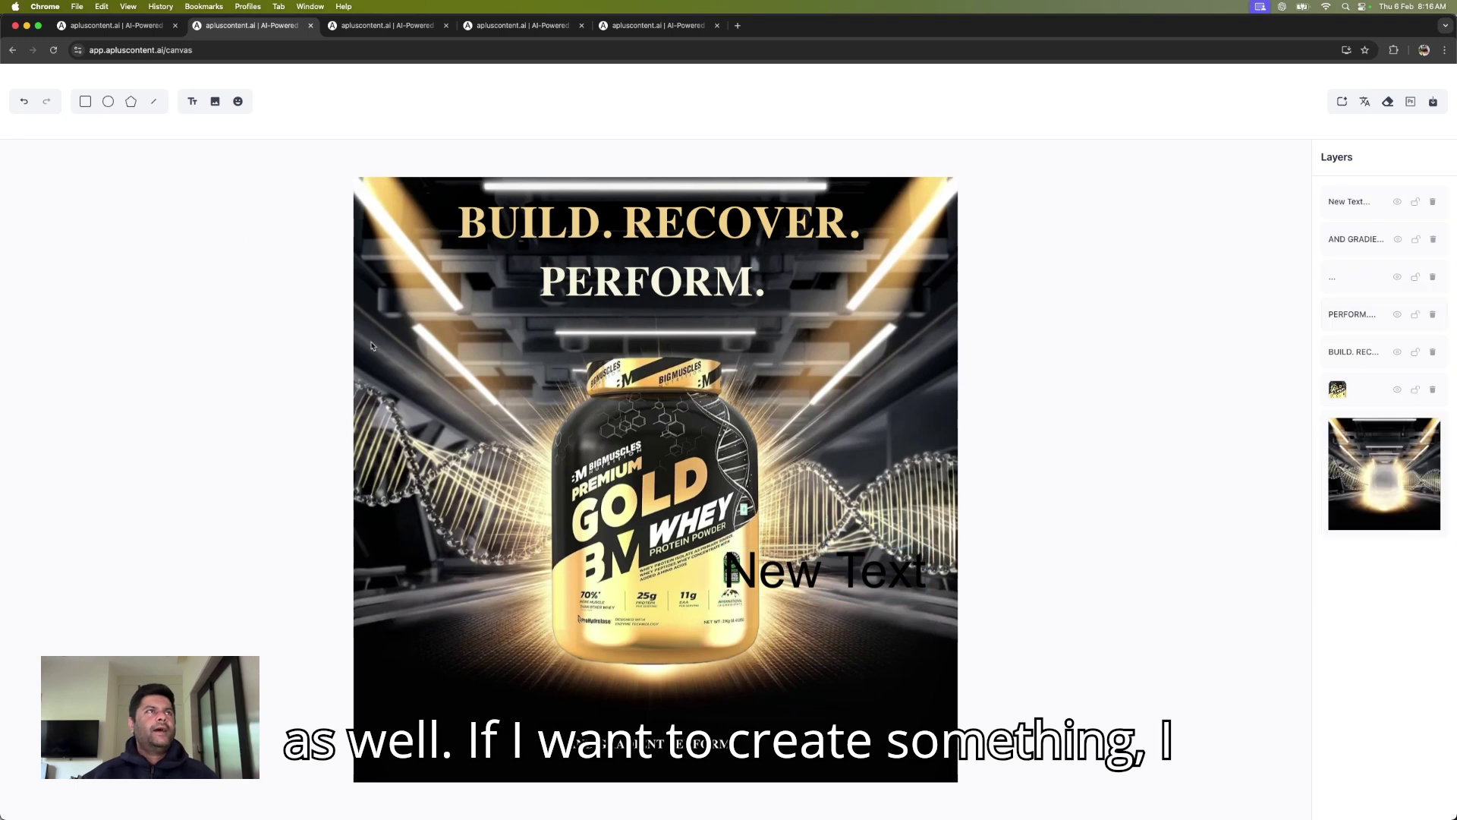
pyautogui.click(214, 102)
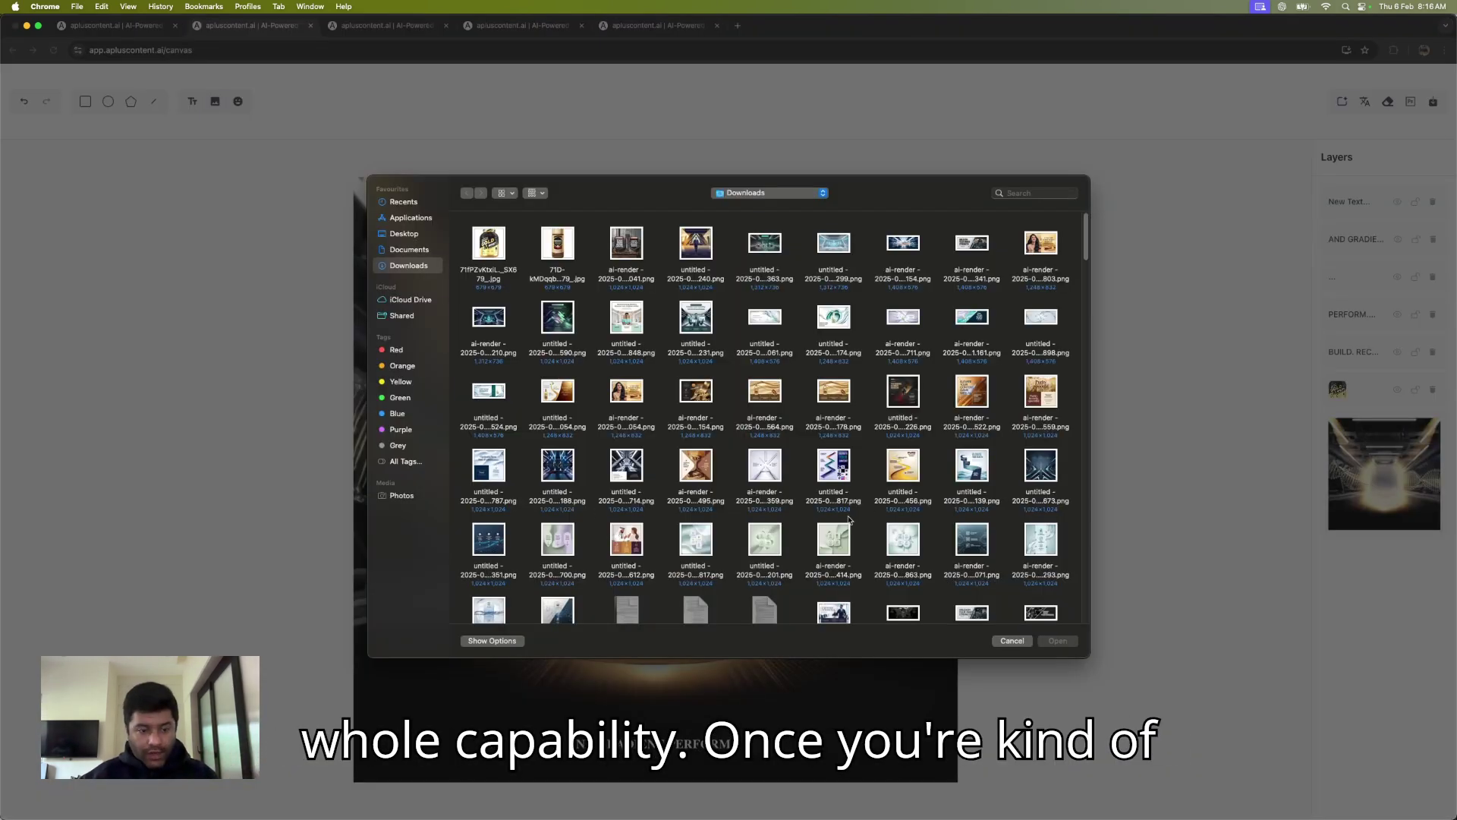
pyautogui.scroll(-5, 774, 401)
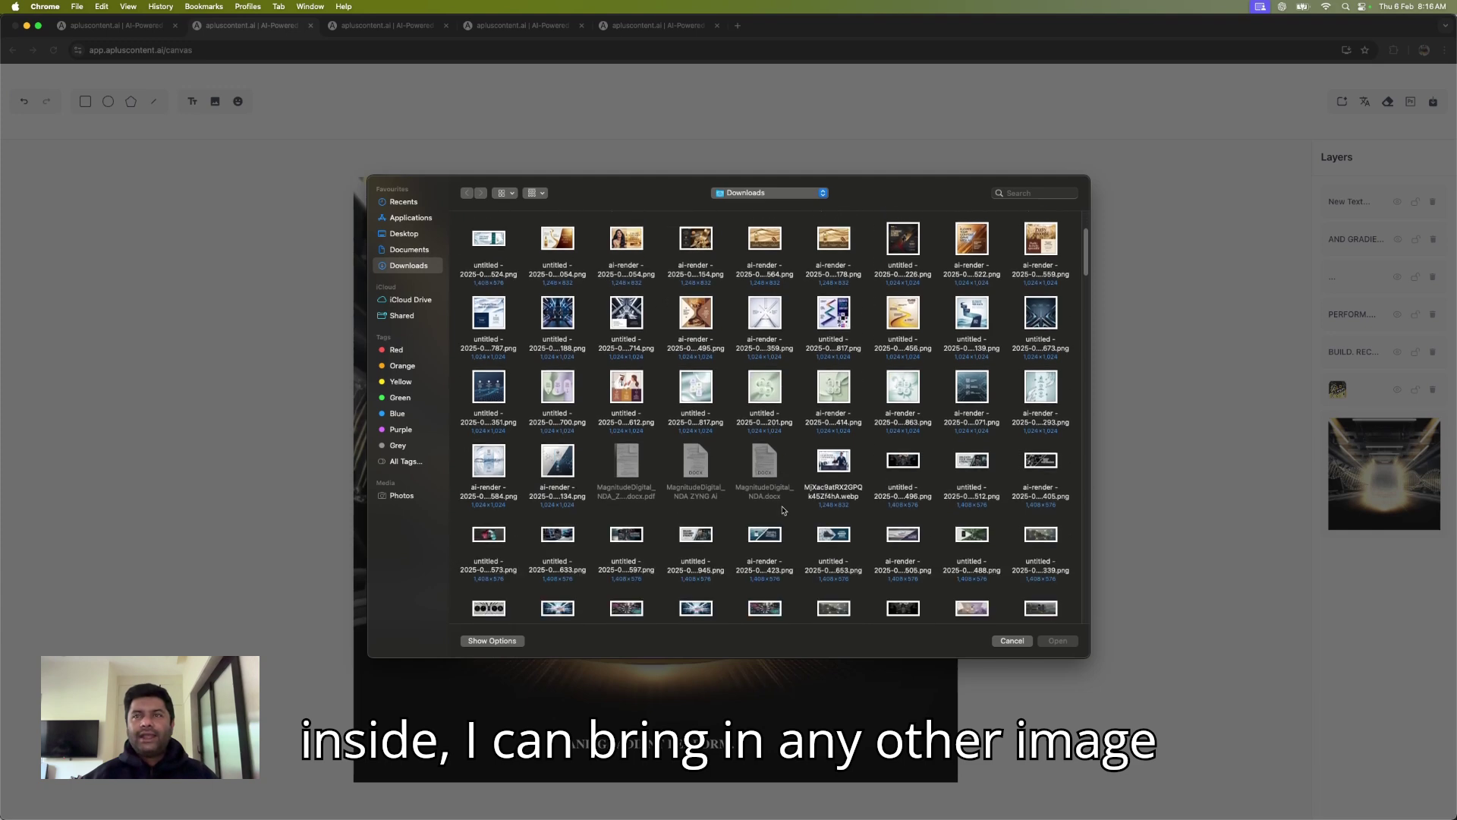
pyautogui.click(1011, 641)
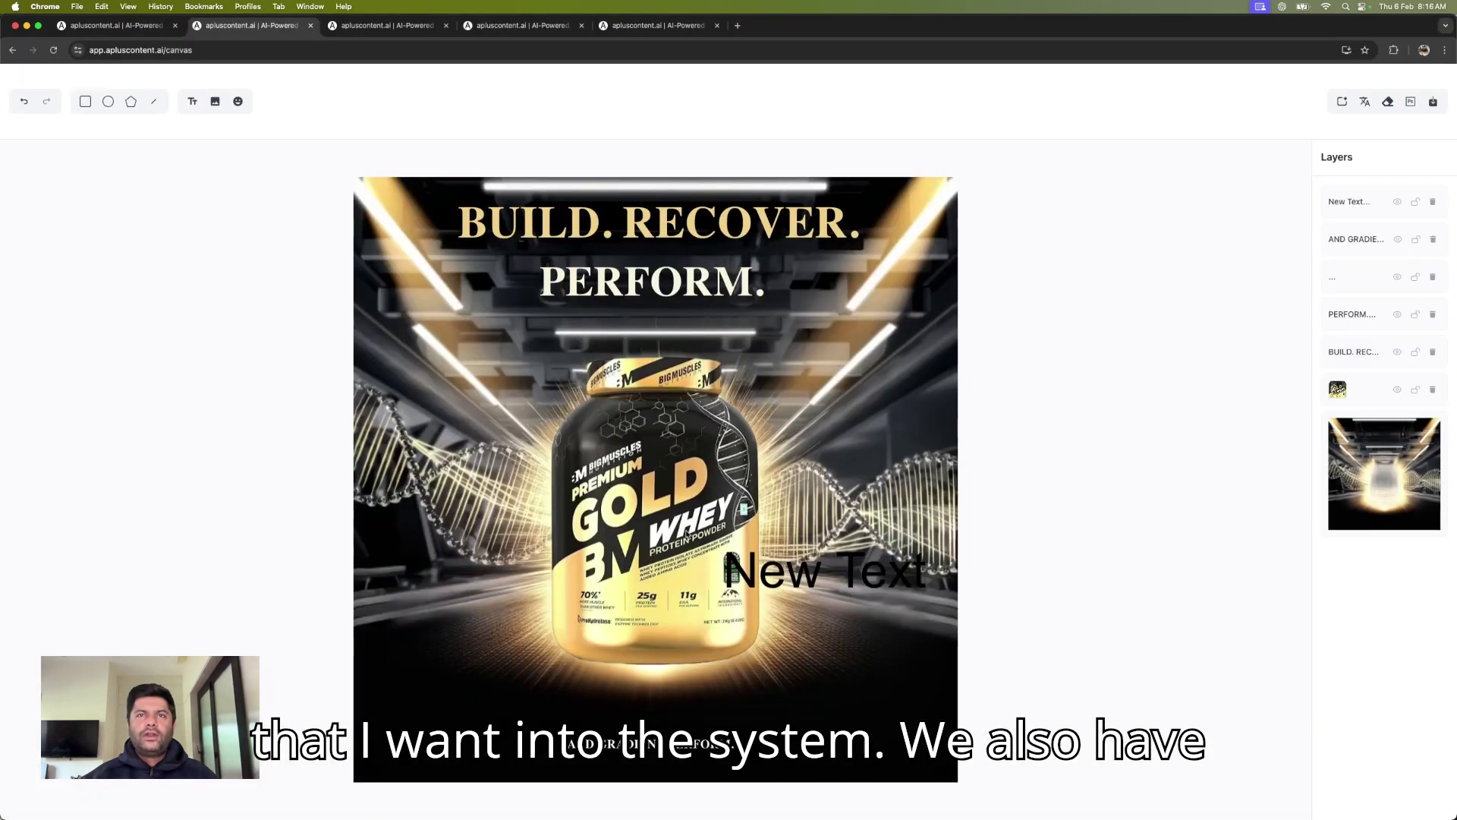
# Step: Shrink the jar to about 237 by 351 and reposition it at about X 392, Y 483
pyautogui.click(687, 535)
pyautogui.moveTo(687, 535)
pyautogui.mouseDown()
pyautogui.moveTo(658, 401)
pyautogui.moveTo(668, 573)
pyautogui.moveTo(673, 518)
pyautogui.moveTo(612, 533)
pyautogui.moveTo(653, 554)
pyautogui.moveTo(666, 542)
pyautogui.mouseUp()
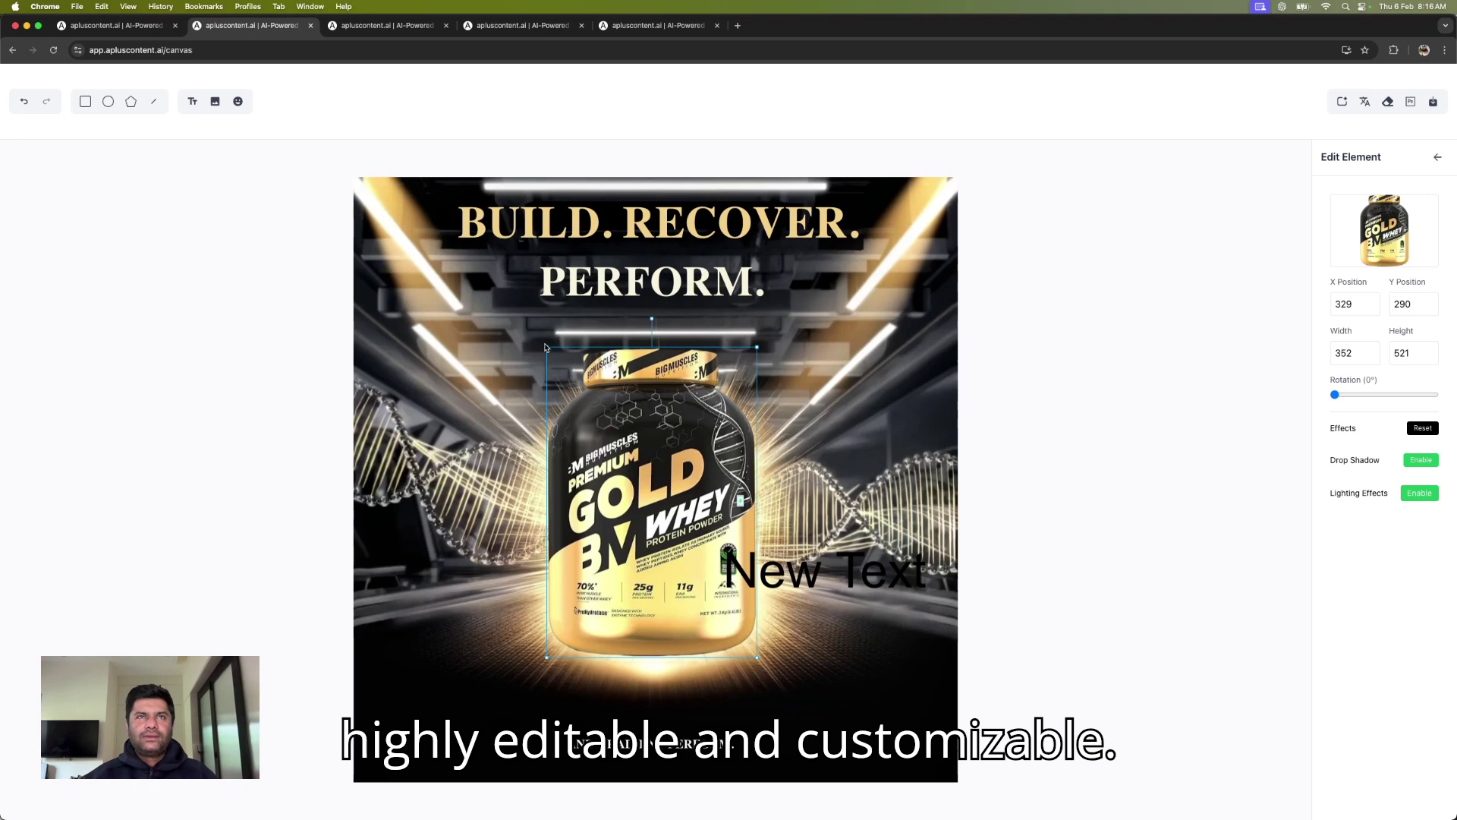
pyautogui.moveTo(547, 347); pyautogui.dragTo(615, 447)
pyautogui.moveTo(693, 497); pyautogui.dragTo(656, 497)
pyautogui.moveTo(694, 643); pyautogui.dragTo(701, 658)
pyautogui.click(803, 689)
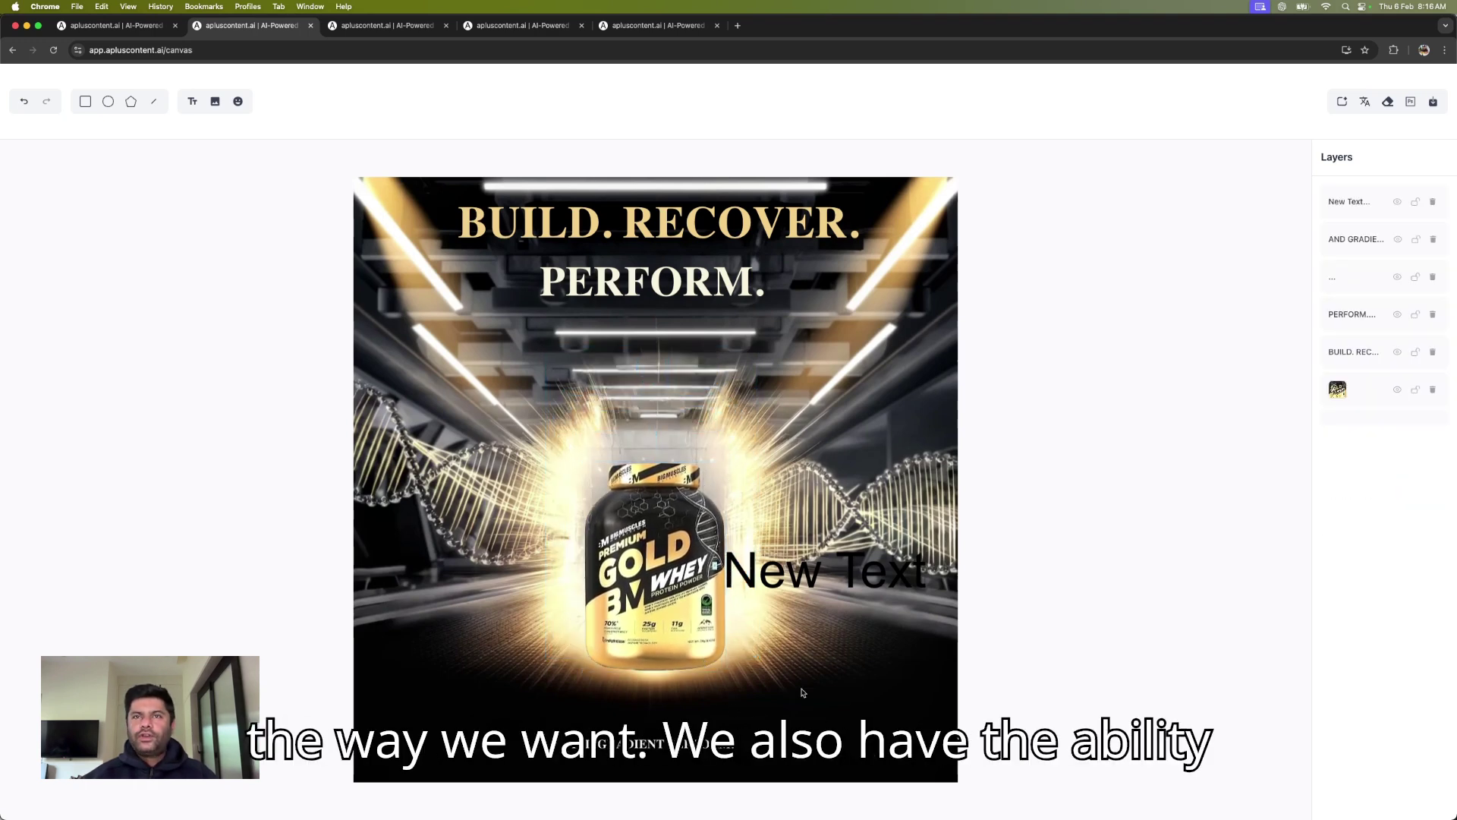
# Step: Enable a drop shadow on the jar and adjust its horizontal and vertical offsets
pyautogui.click(679, 599)
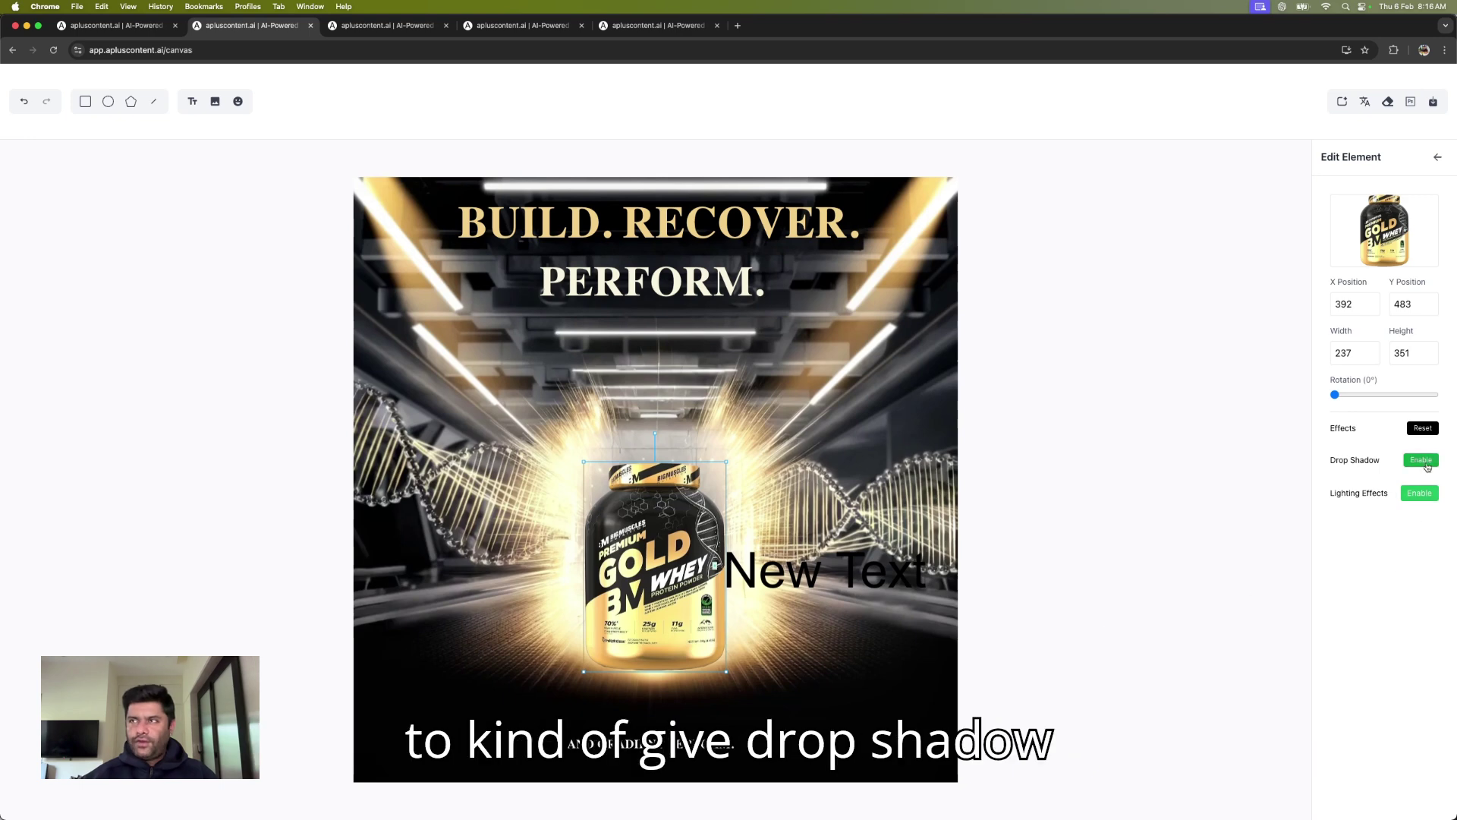
pyautogui.click(1422, 461)
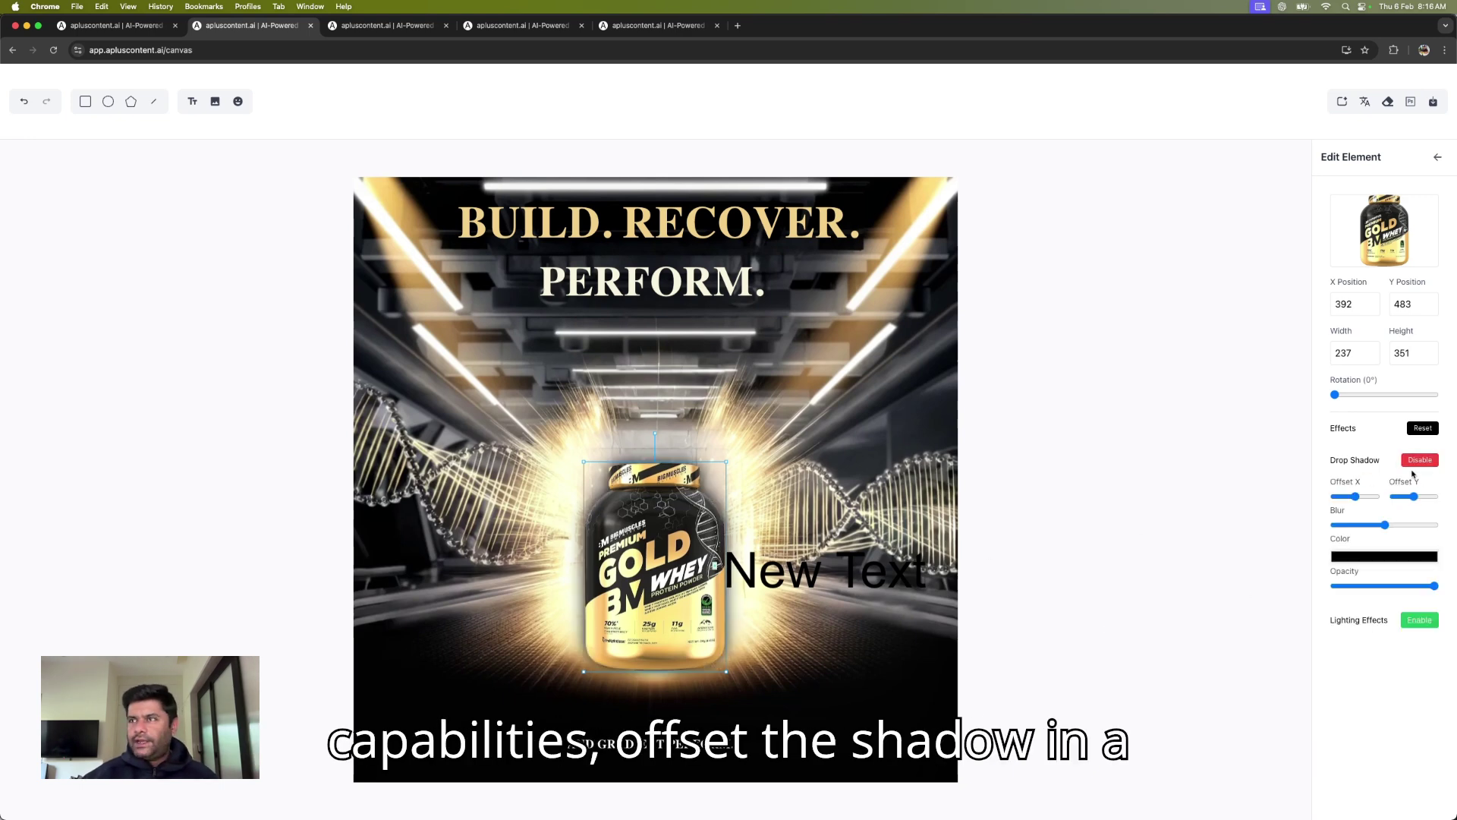
pyautogui.moveTo(1415, 497); pyautogui.dragTo(1350, 498)
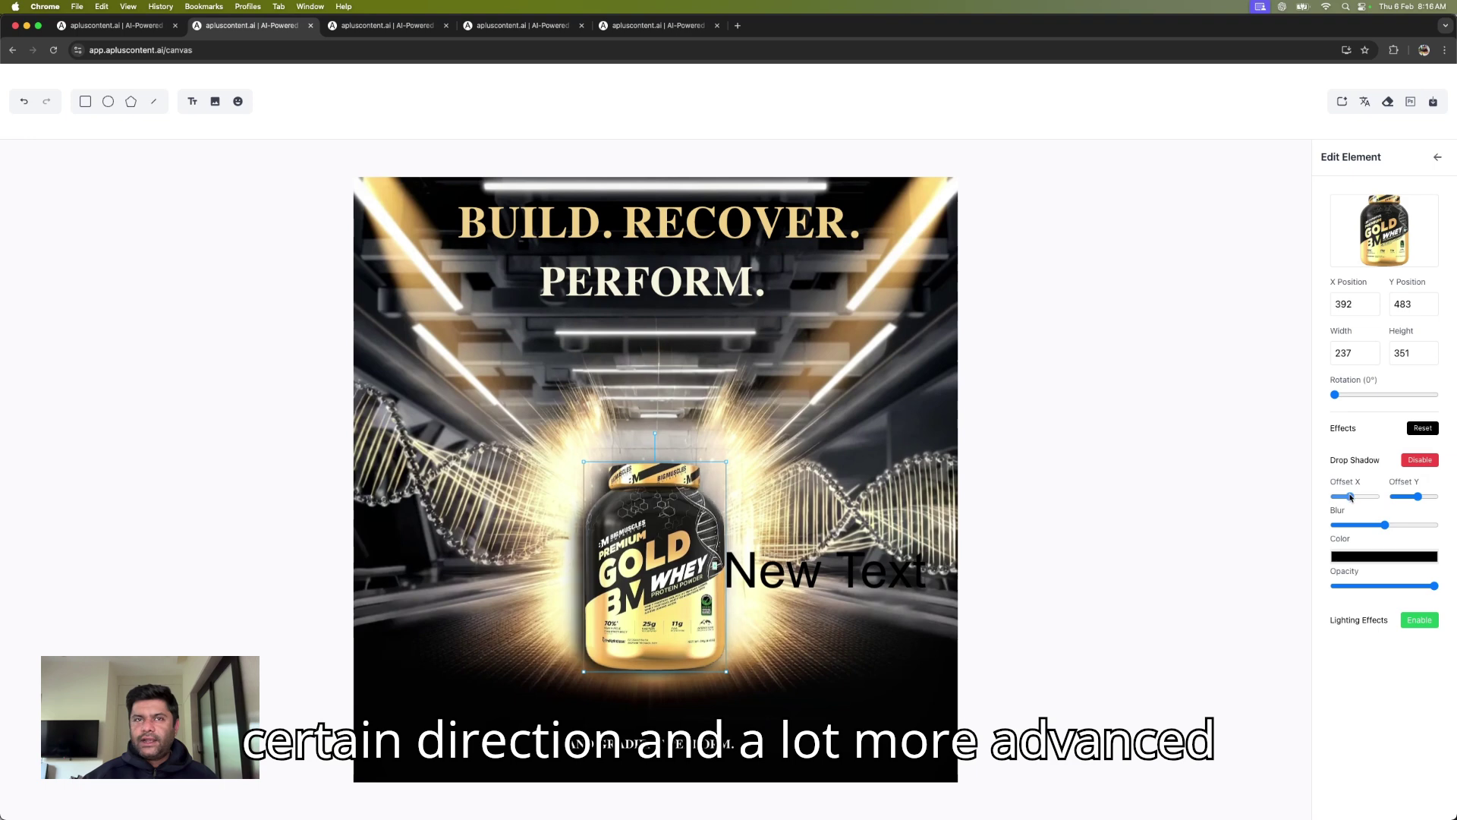
pyautogui.click(982, 632)
# Step: Delete the "New Text" text box beside the jar
pyautogui.click(800, 582)
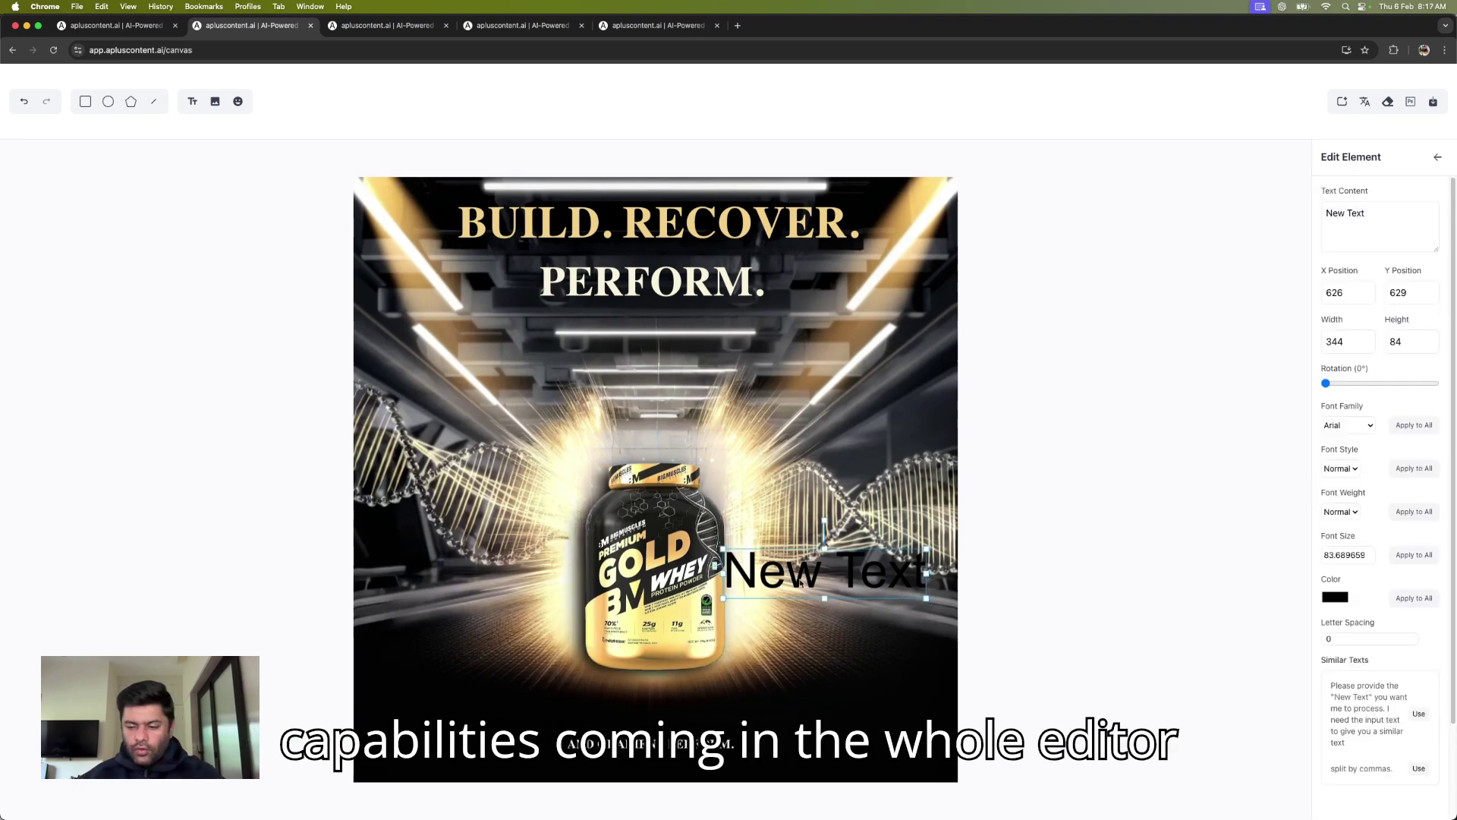
pyautogui.press('Delete')
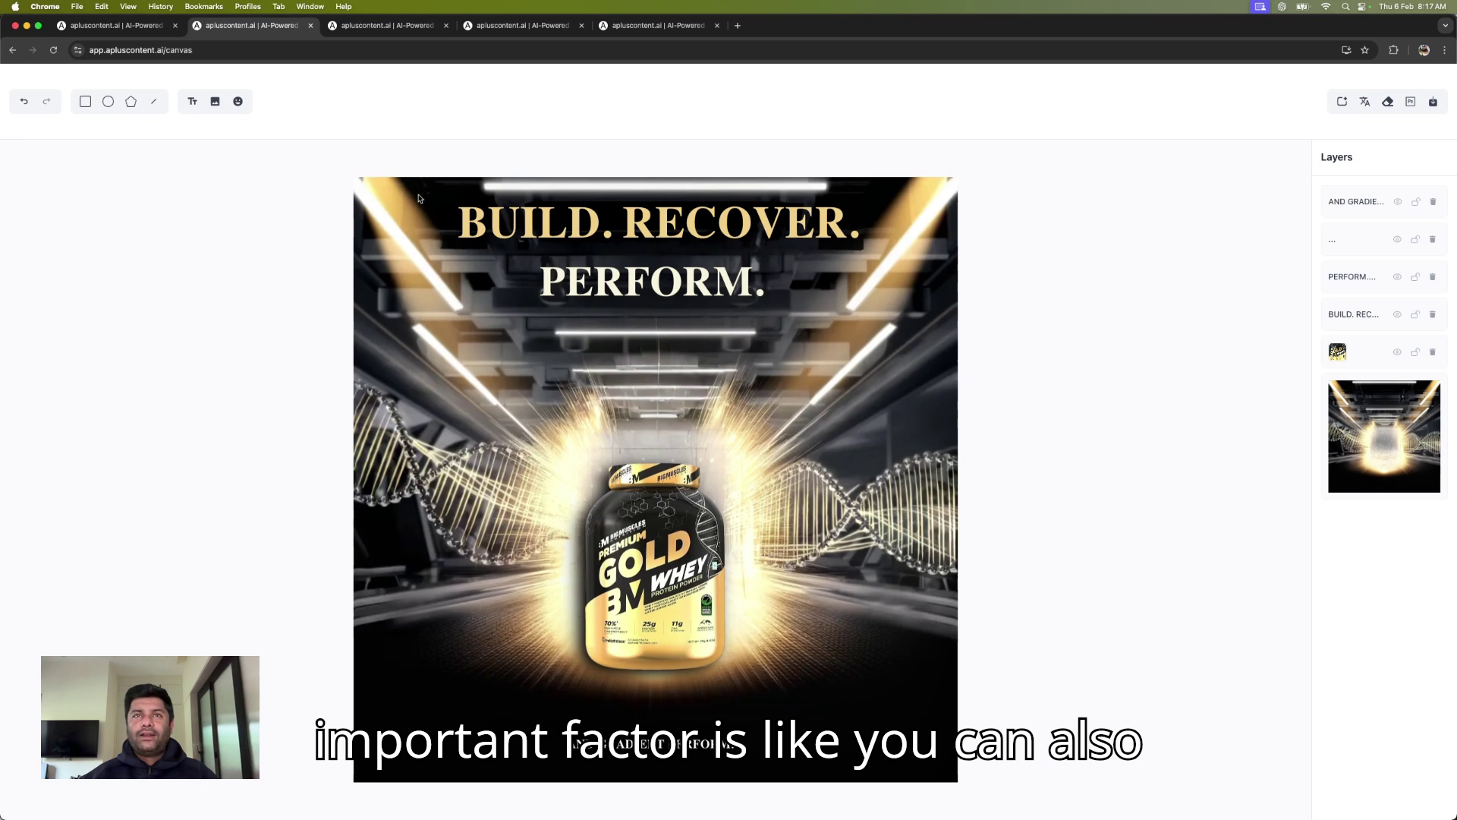
# Step: Switch to the "POWER YOUR POTENTIAL" design's browser tab, move its jar, and download the design as a layered Photoshop file
pyautogui.click(387, 26)
pyautogui.moveTo(775, 355)
pyautogui.mouseDown()
pyautogui.moveTo(882, 419)
pyautogui.moveTo(780, 350)
pyautogui.mouseUp()
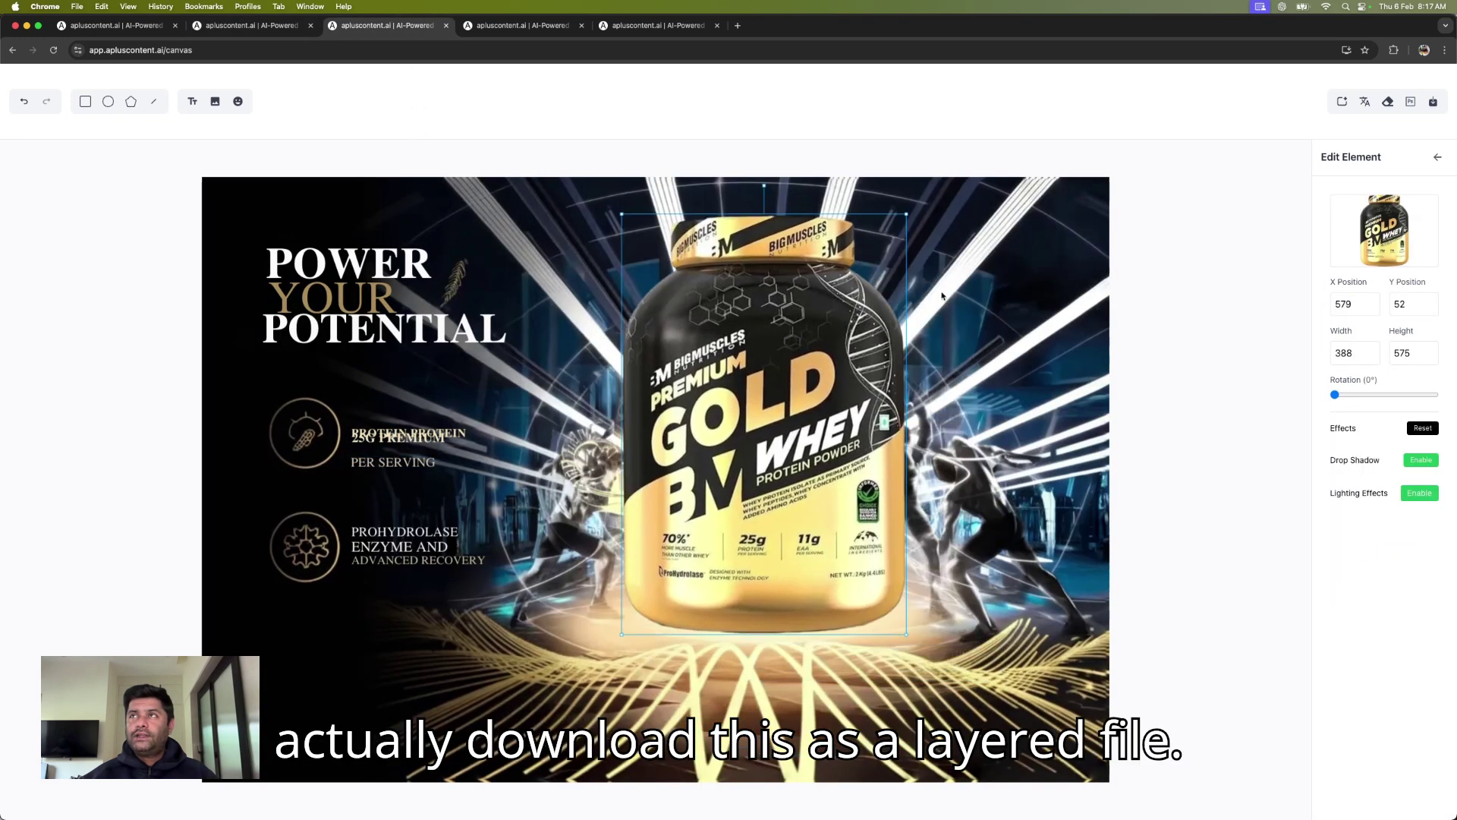
pyautogui.click(1412, 103)
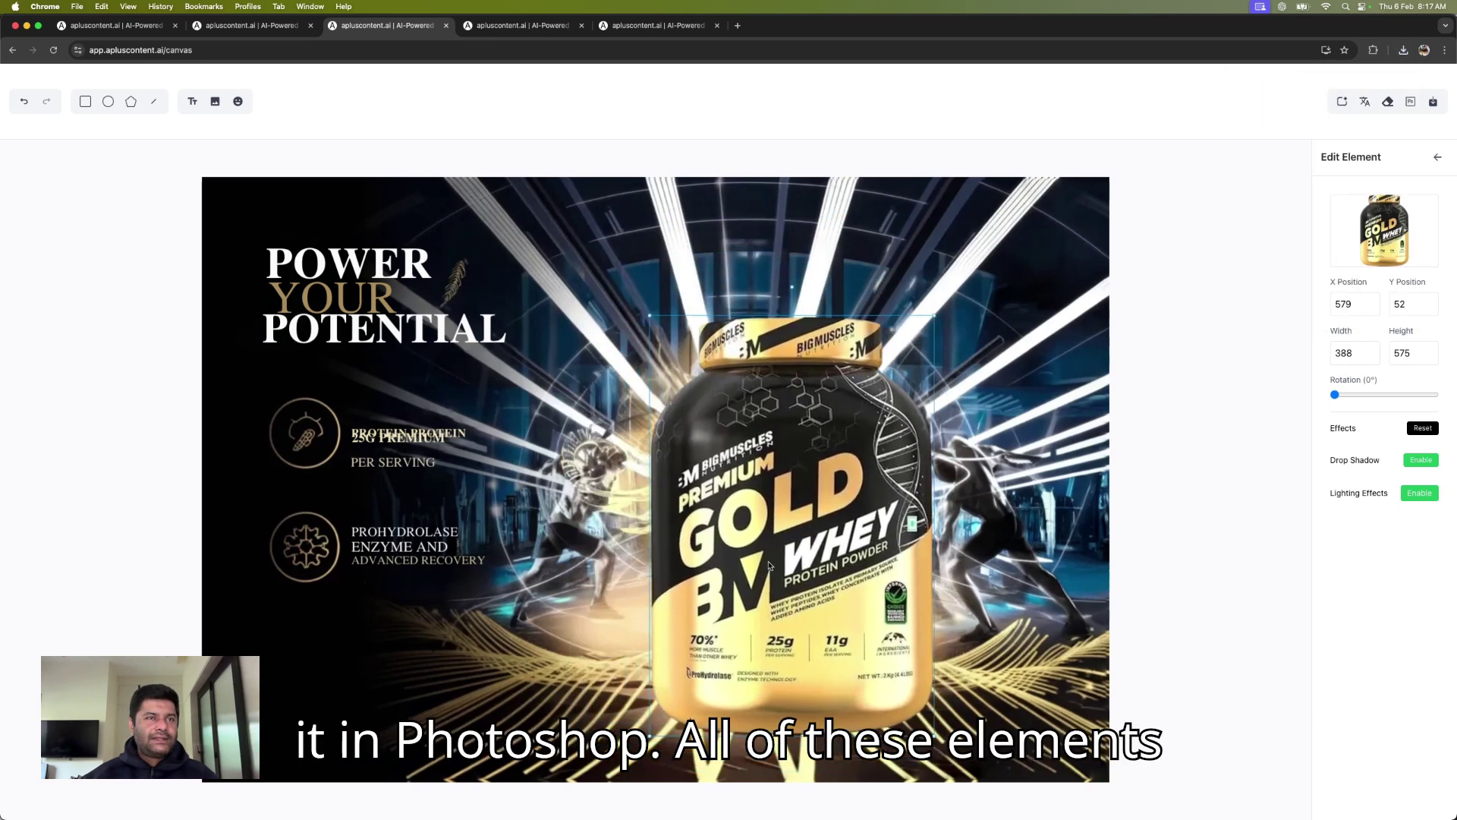
# Step: Move "PROHYDROLASE" to about X 111, Y 496, shift the protein text lines down and left, and place the jar at about X 658, Y 172
pyautogui.moveTo(443, 550); pyautogui.dragTo(335, 545)
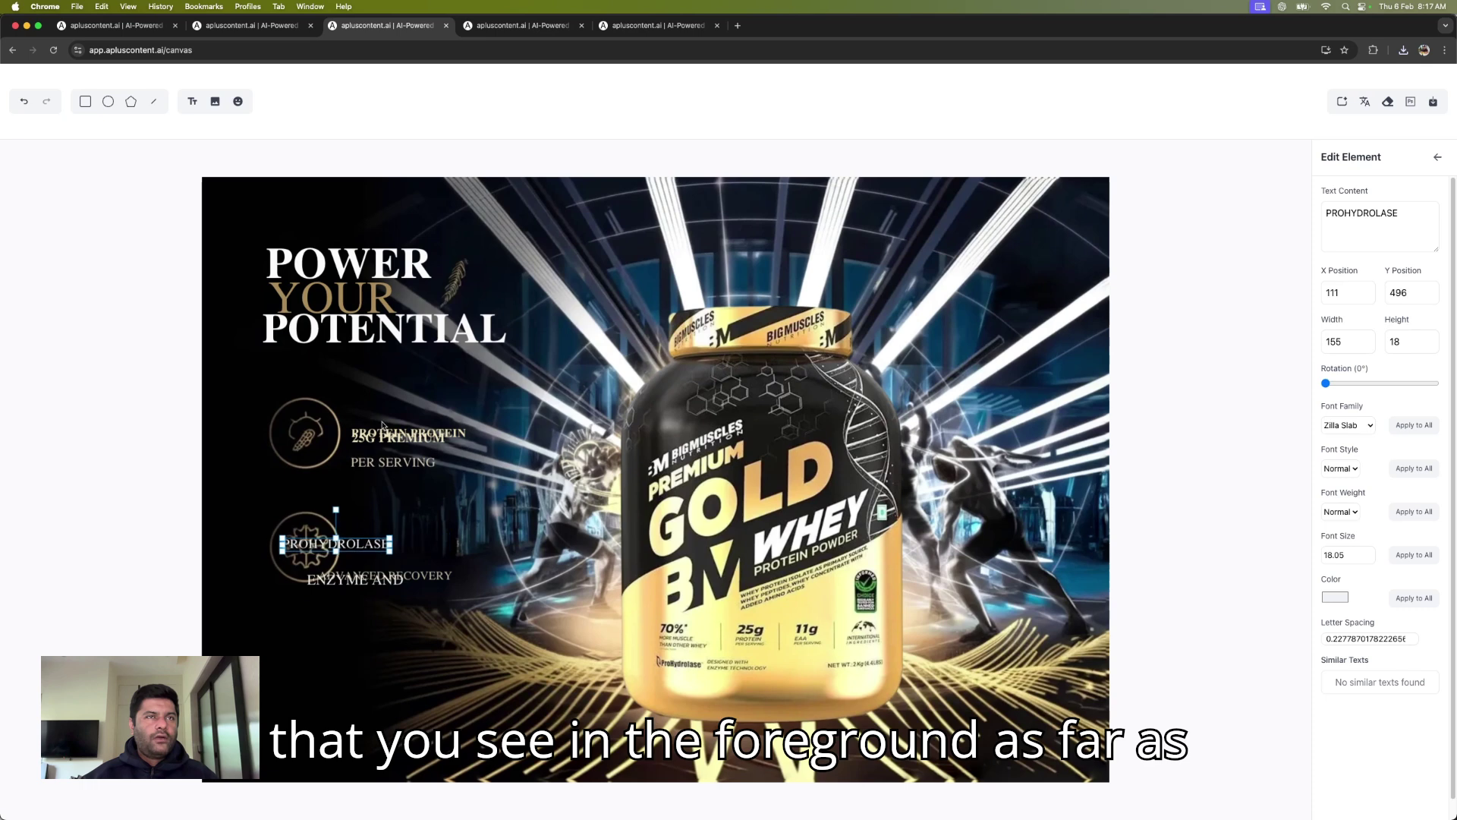
pyautogui.moveTo(395, 465)
pyautogui.mouseDown()
pyautogui.moveTo(369, 493)
pyautogui.moveTo(380, 485)
pyautogui.mouseUp()
pyautogui.moveTo(410, 434); pyautogui.dragTo(379, 474)
pyautogui.click(401, 449)
pyautogui.moveTo(742, 565); pyautogui.dragTo(766, 530)
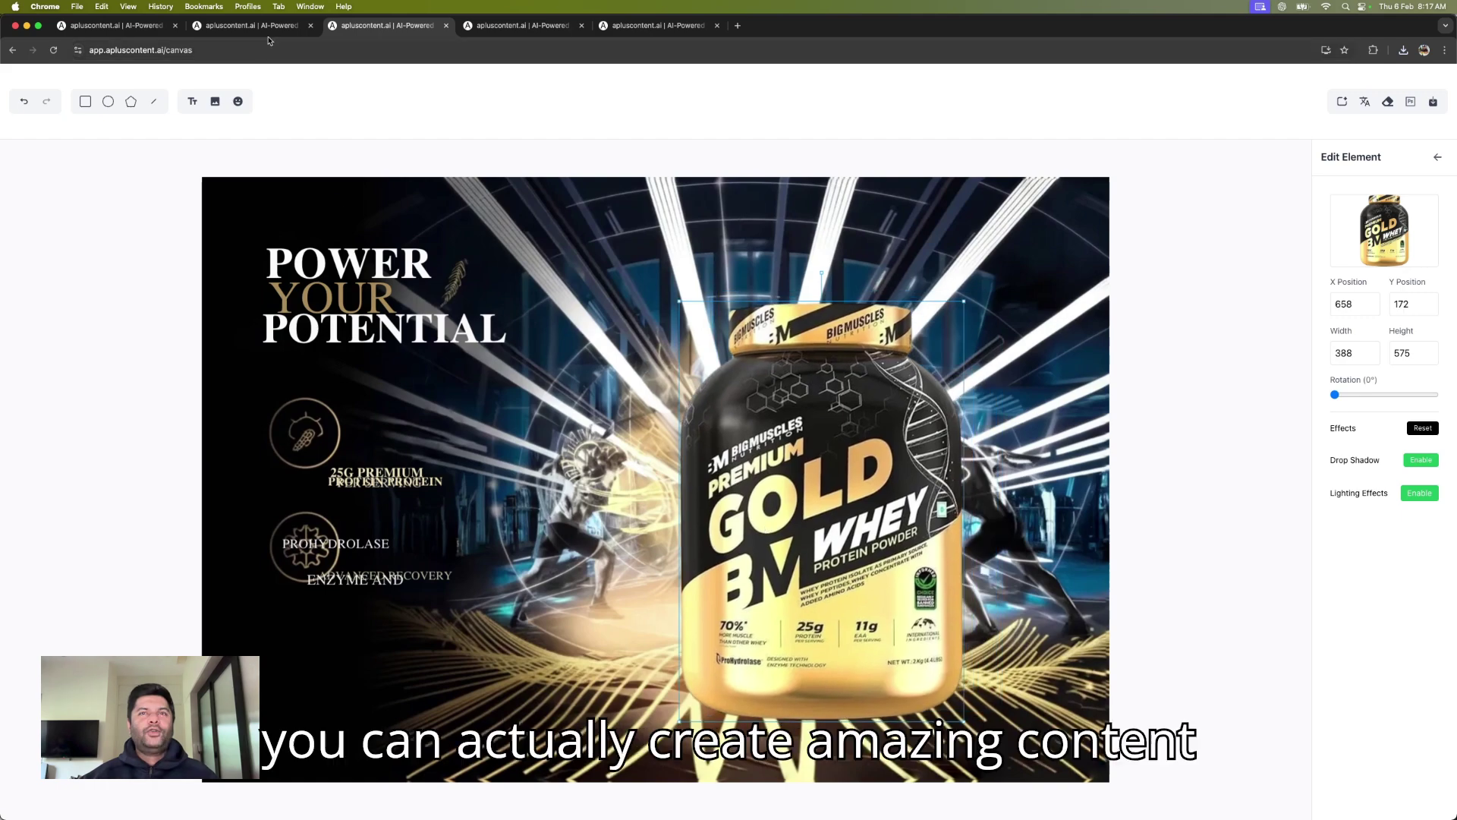
# Step: Return to the workspace list from the ghee workspace's browser tab, open the "Lenovo Laptop" workspace and browse its past content
pyautogui.click(500, 26)
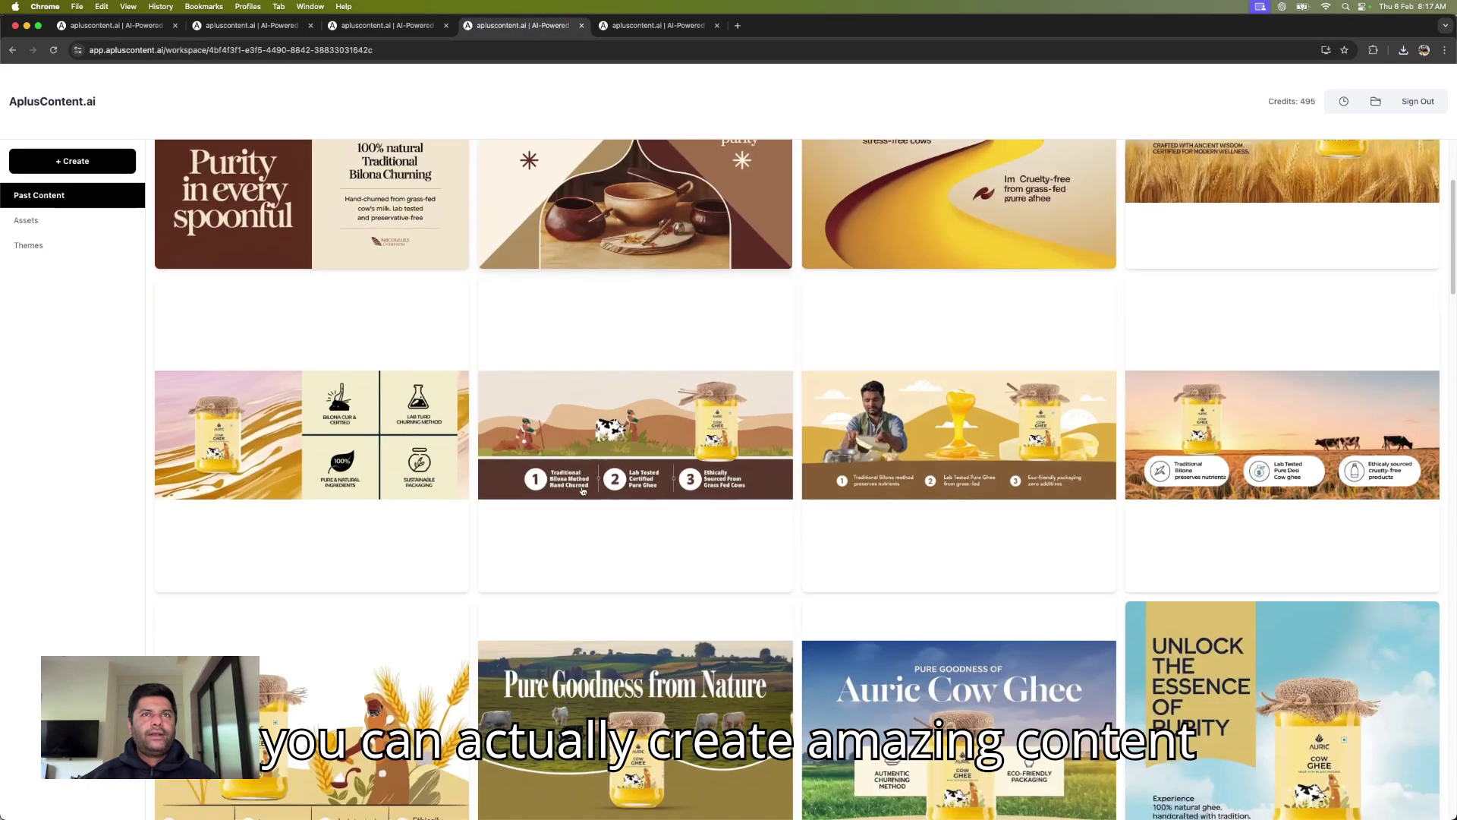
pyautogui.click(10, 50)
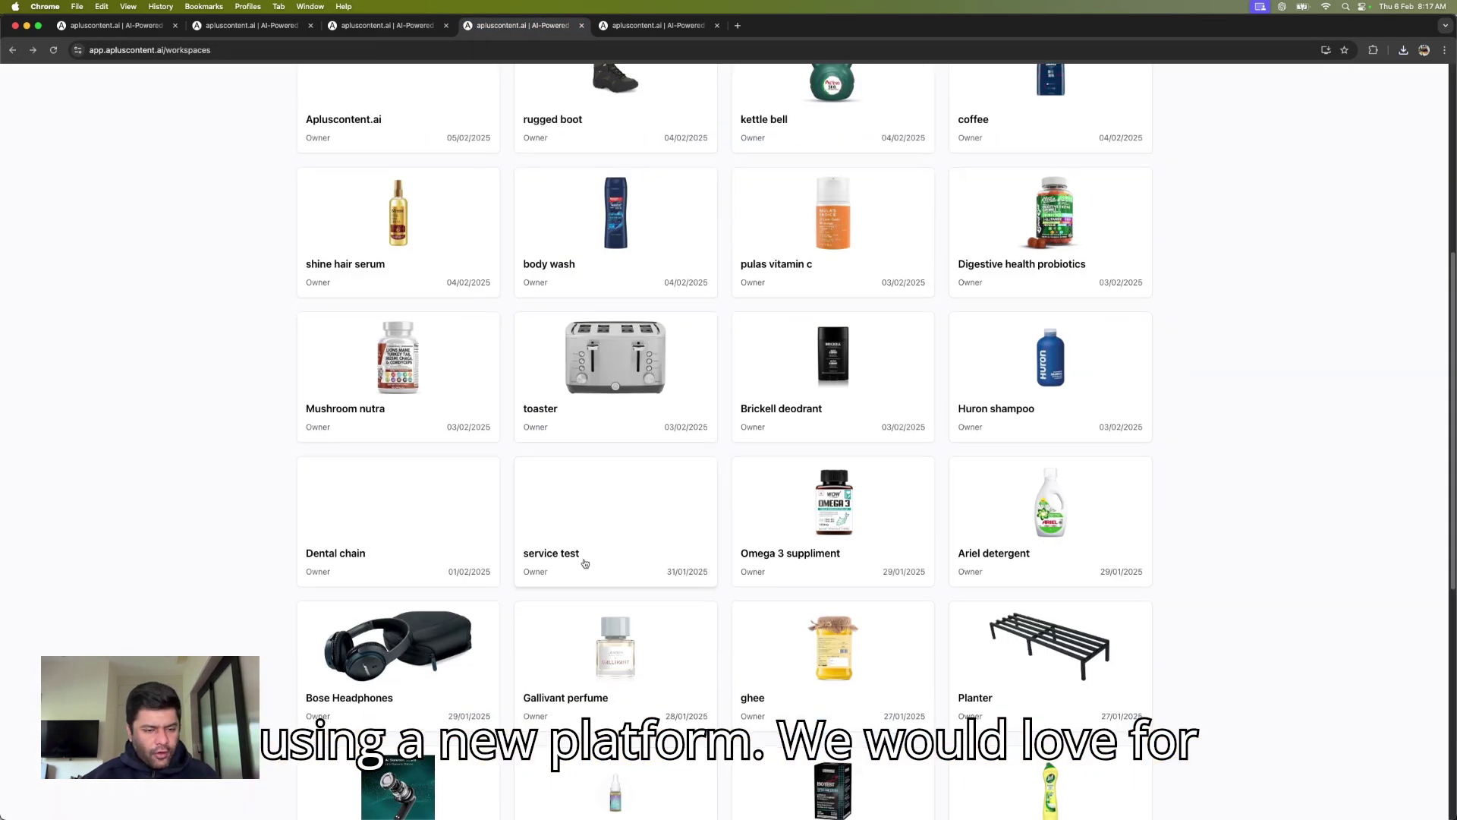
pyautogui.scroll(-5, 585, 561)
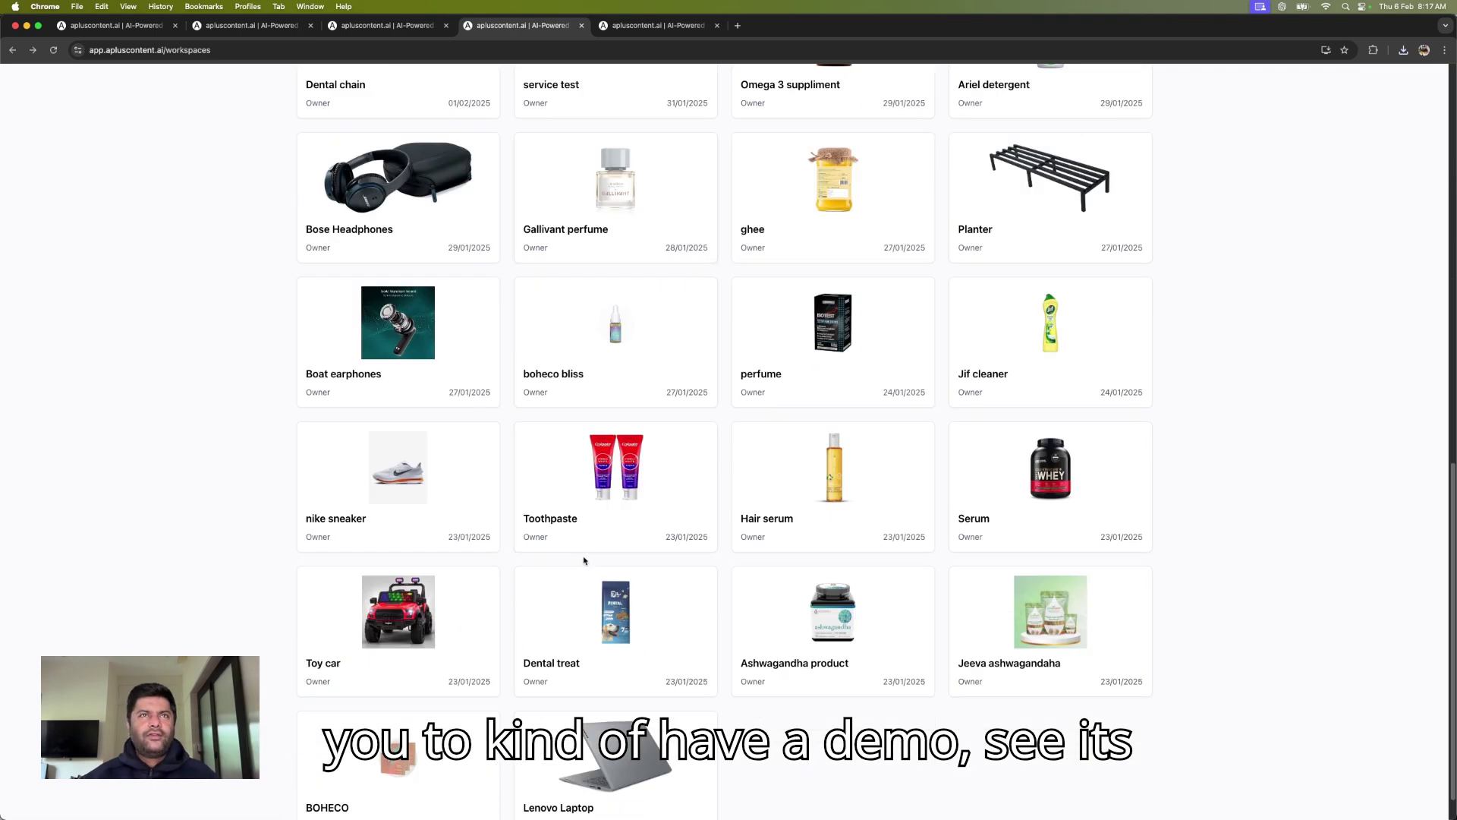
pyautogui.scroll(-1, 670, 589)
pyautogui.click(670, 589)
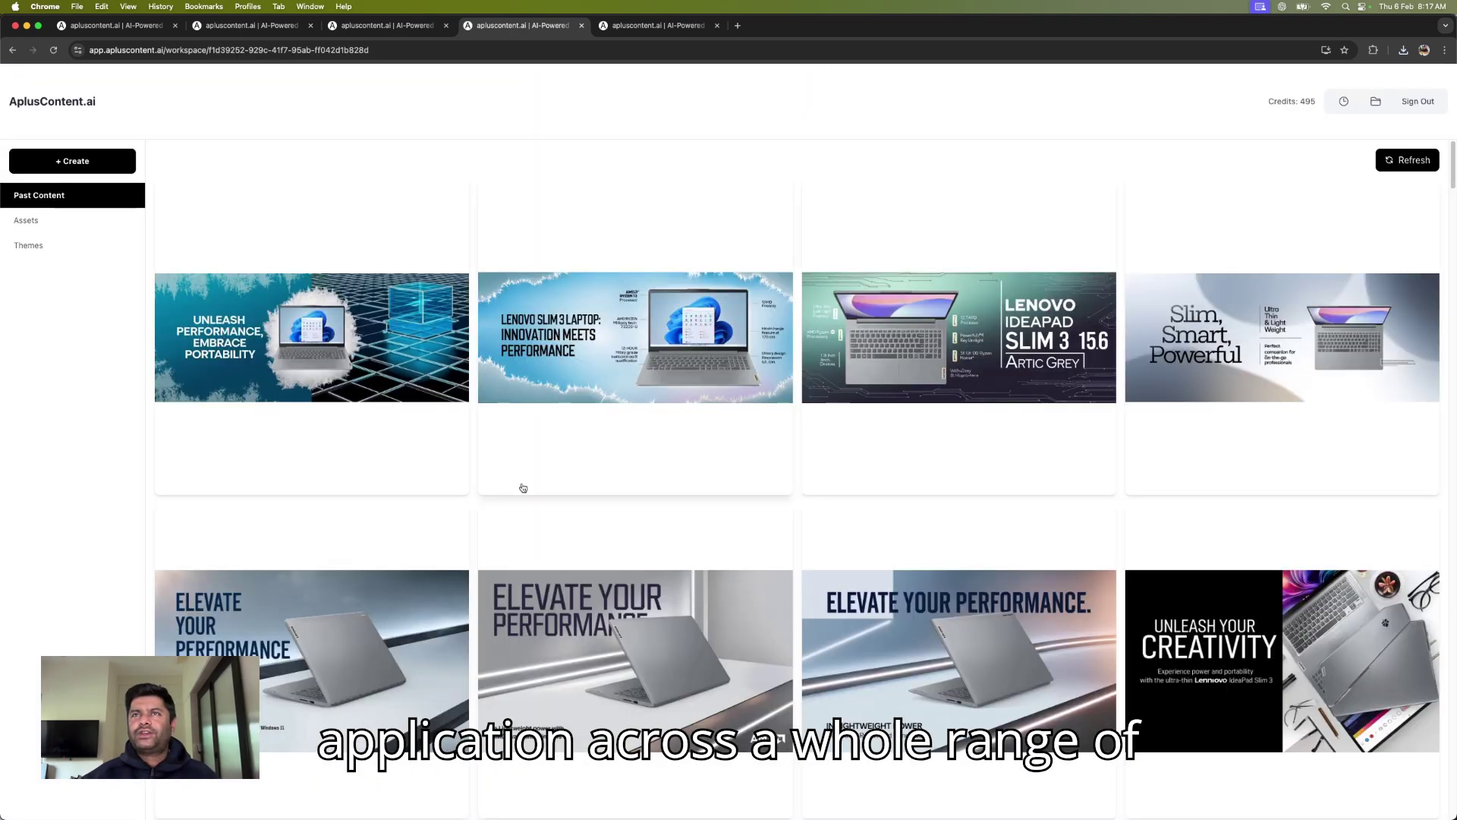
pyautogui.scroll(-10, 523, 487)
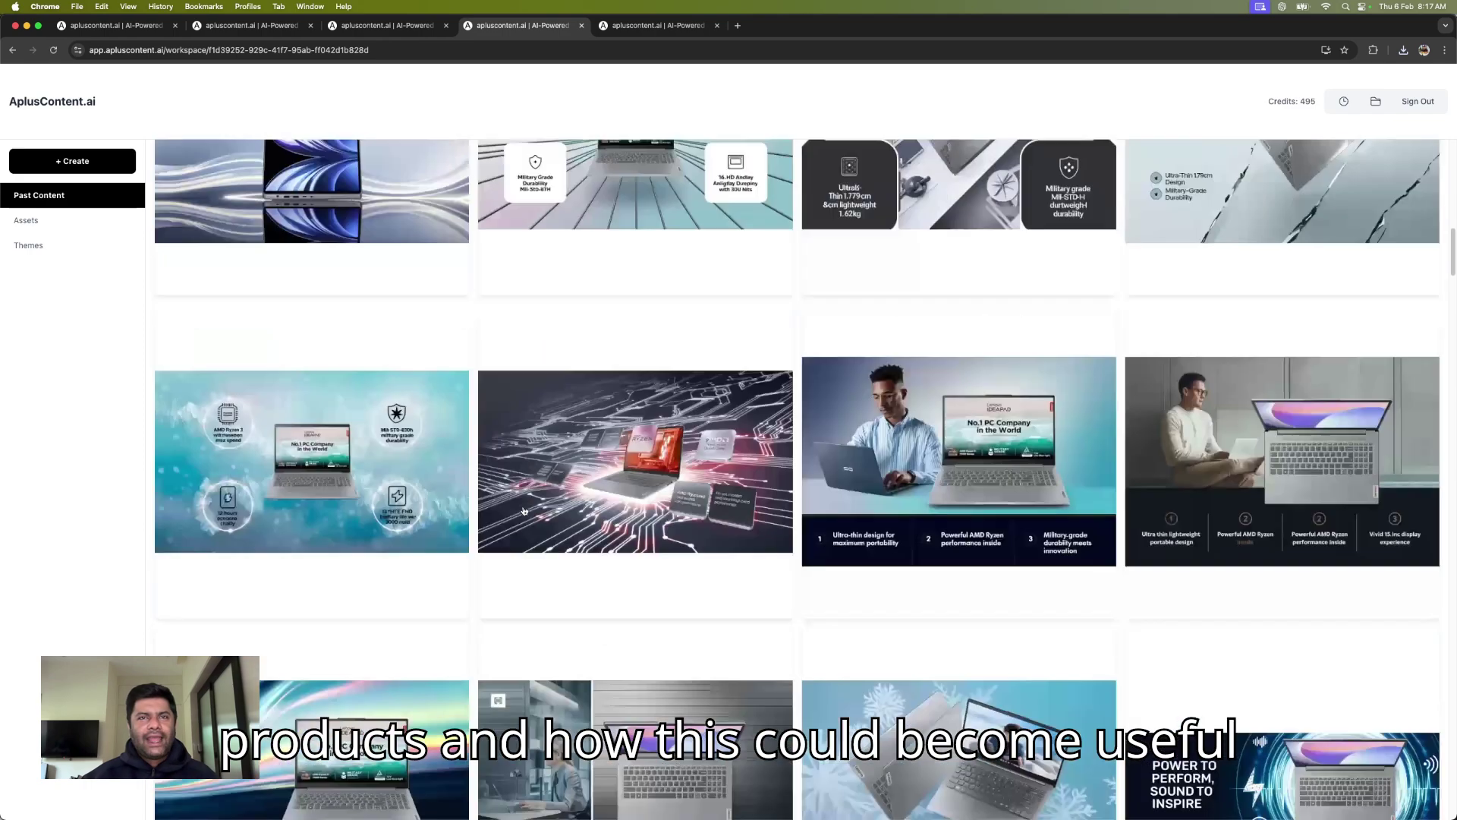
pyautogui.scroll(-15, 524, 511)
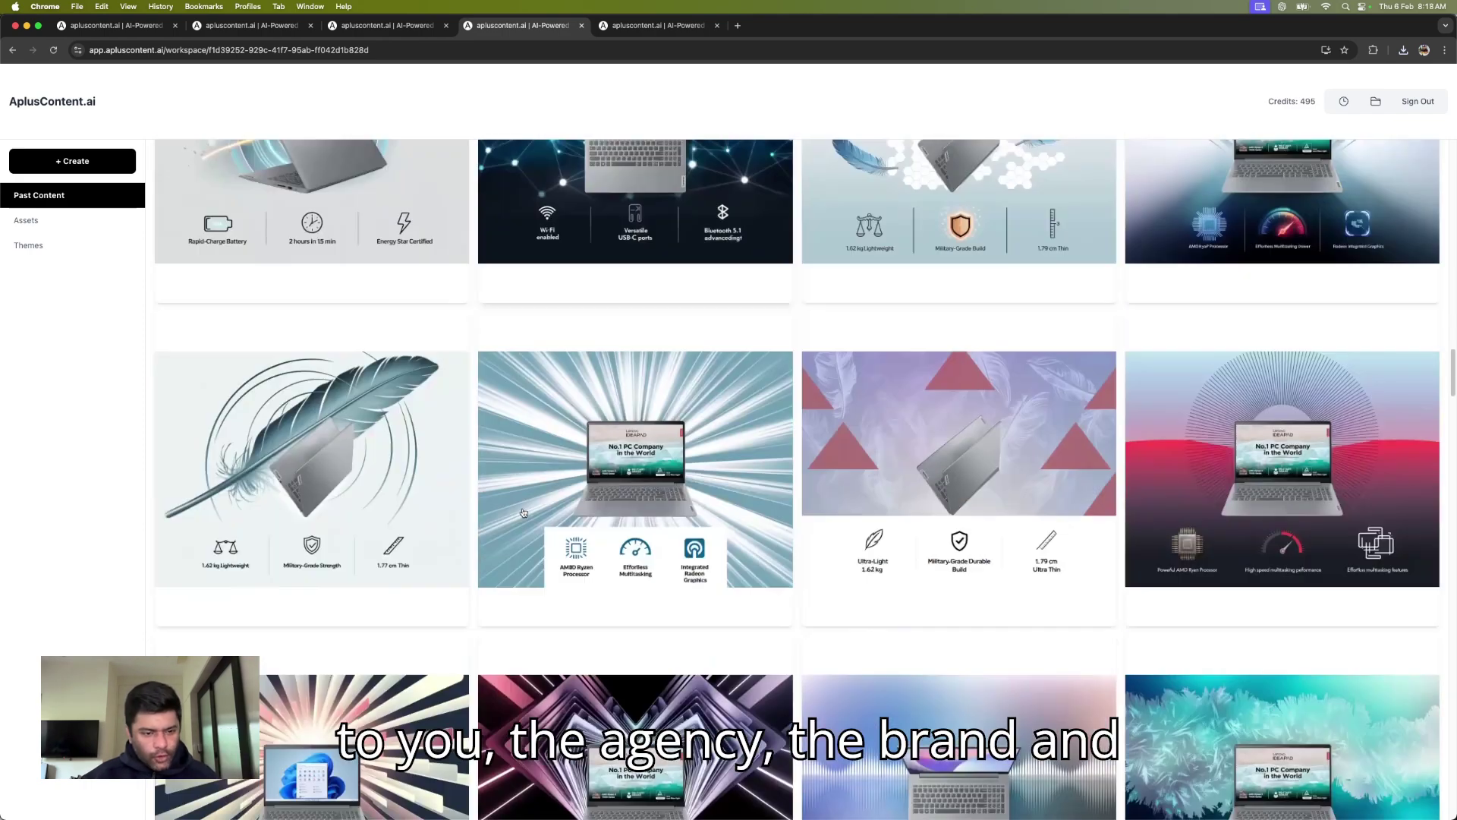